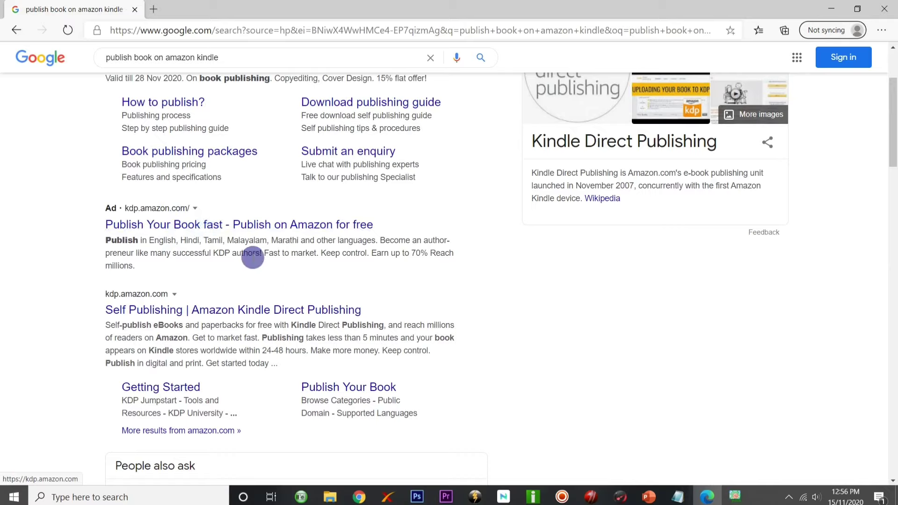
# Open the Amazon Kindle Direct Publishing site from the search results, examine its self-publishing benefits, and open the guide on how easy it is
pyautogui.click(234, 310)
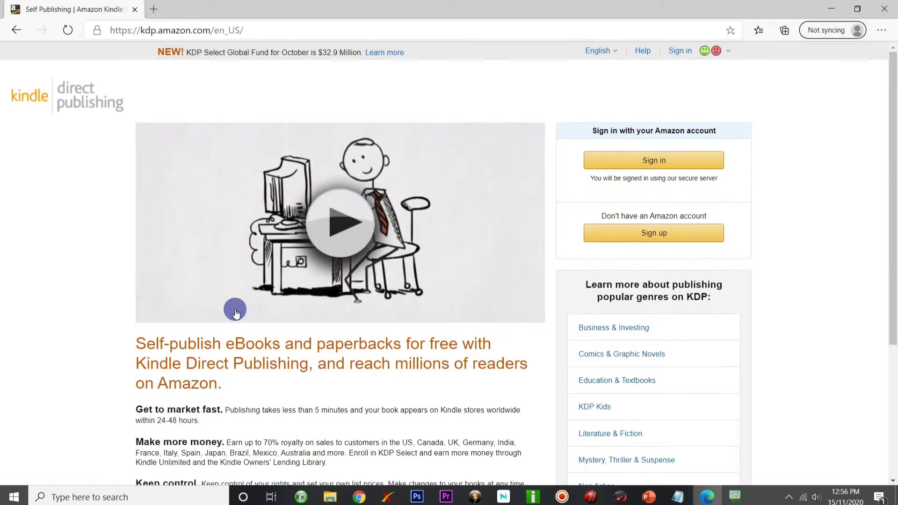
pyautogui.scroll(-1, 256, 401)
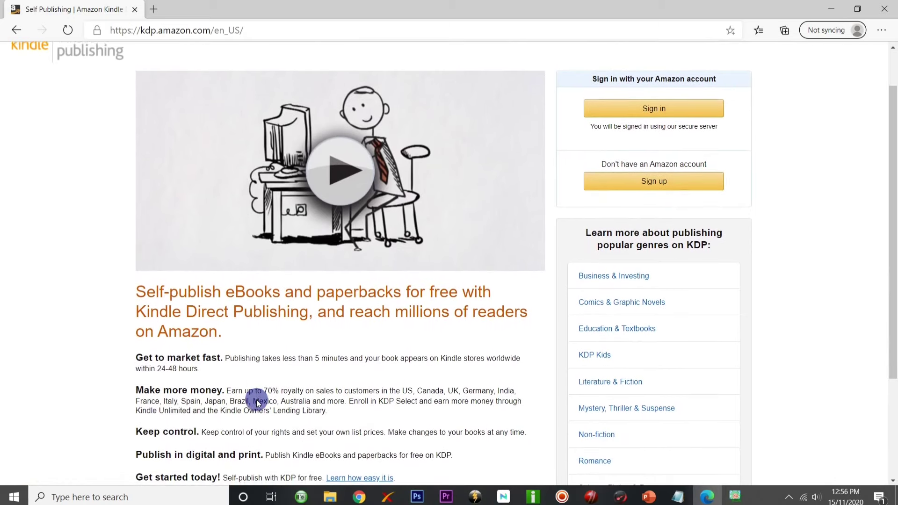
pyautogui.scroll(-2, 257, 403)
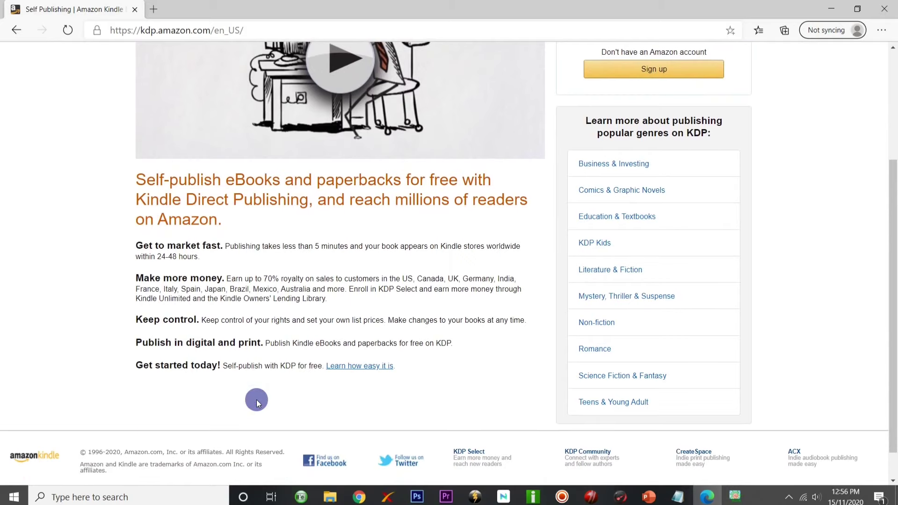
pyautogui.scroll(1, 258, 398)
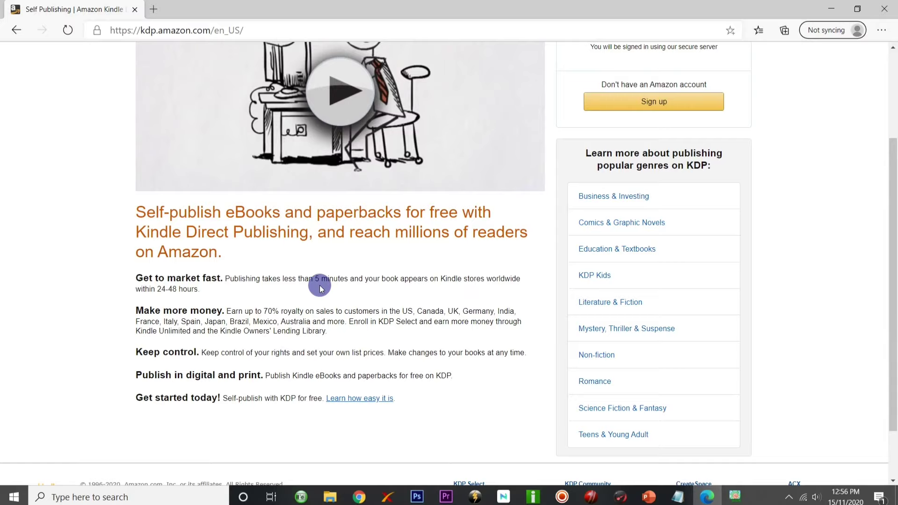
pyautogui.scroll(3, 319, 285)
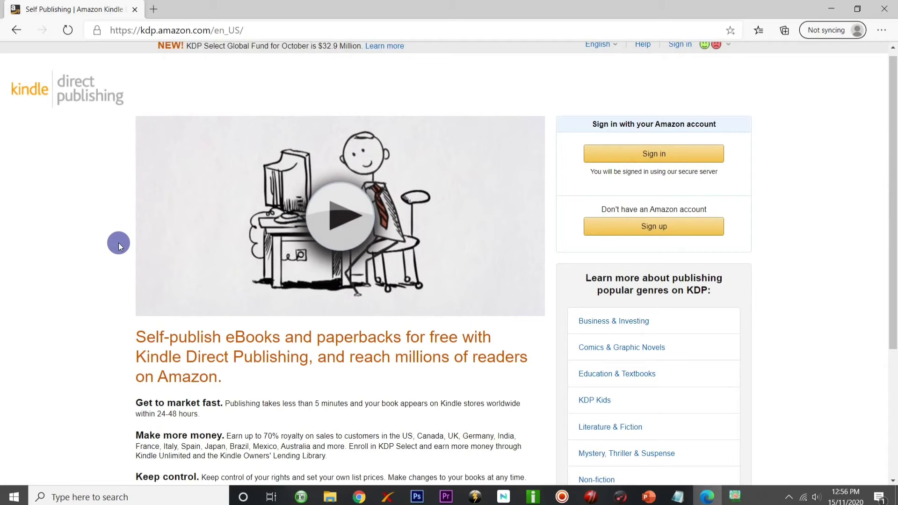
pyautogui.scroll(-3, 119, 243)
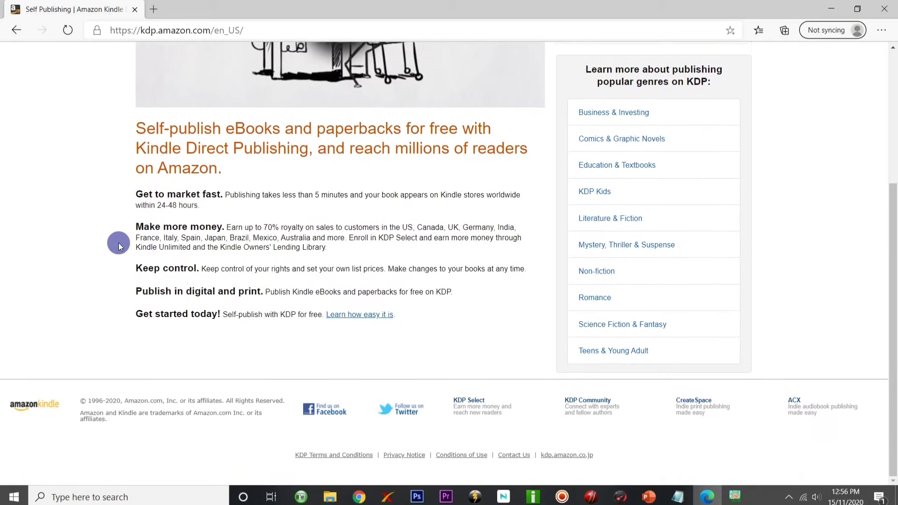
pyautogui.scroll(3, 119, 244)
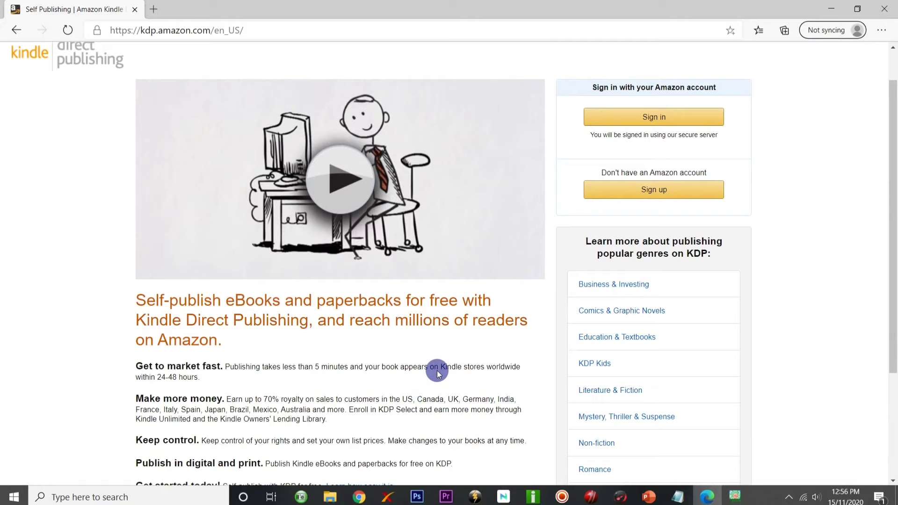
pyautogui.scroll(1, 438, 372)
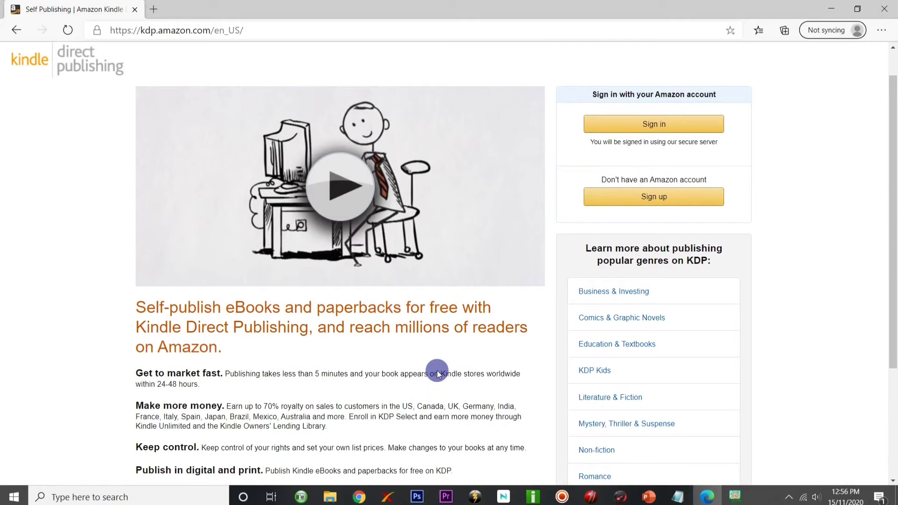
pyautogui.scroll(-4, 515, 411)
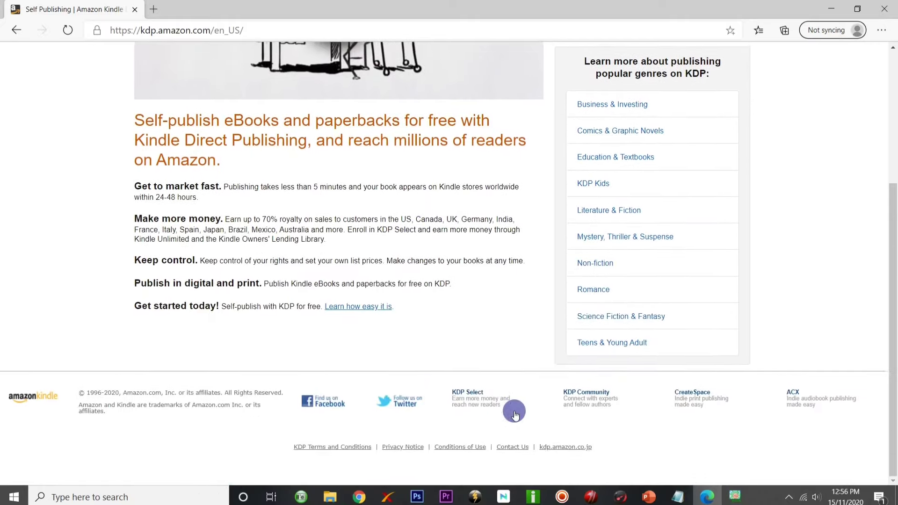
pyautogui.scroll(1, 513, 412)
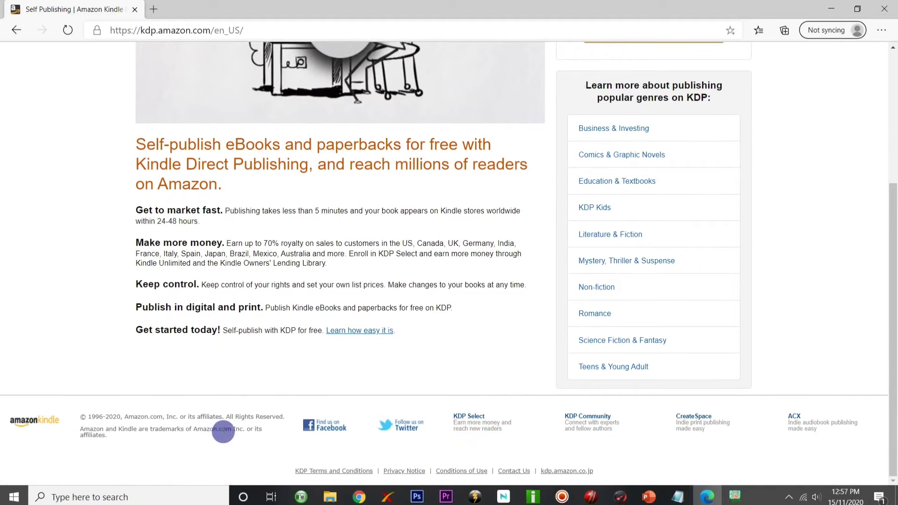
pyautogui.scroll(2, 229, 436)
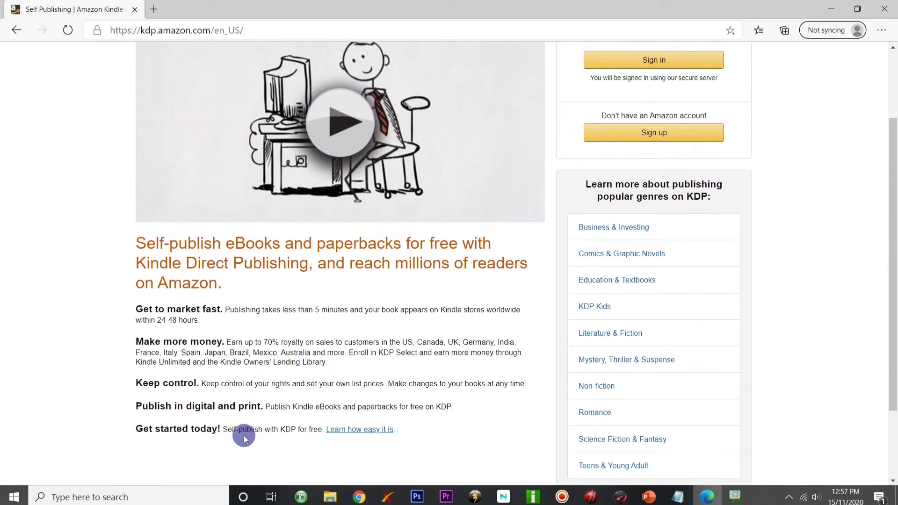
pyautogui.click(354, 430)
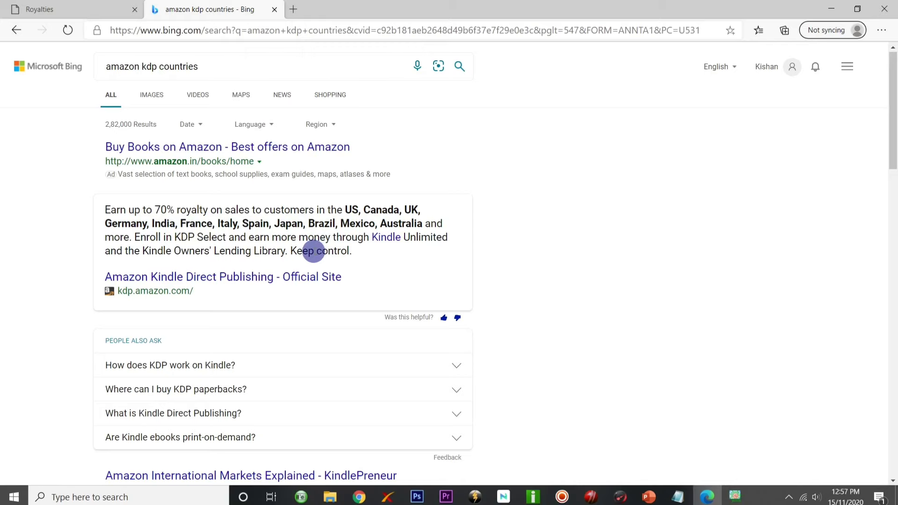
# Examine the "amazon kdp countries" search results for the countries where KDP books are sold
pyautogui.scroll(-3, 313, 250)
pyautogui.scroll(3, 300, 254)
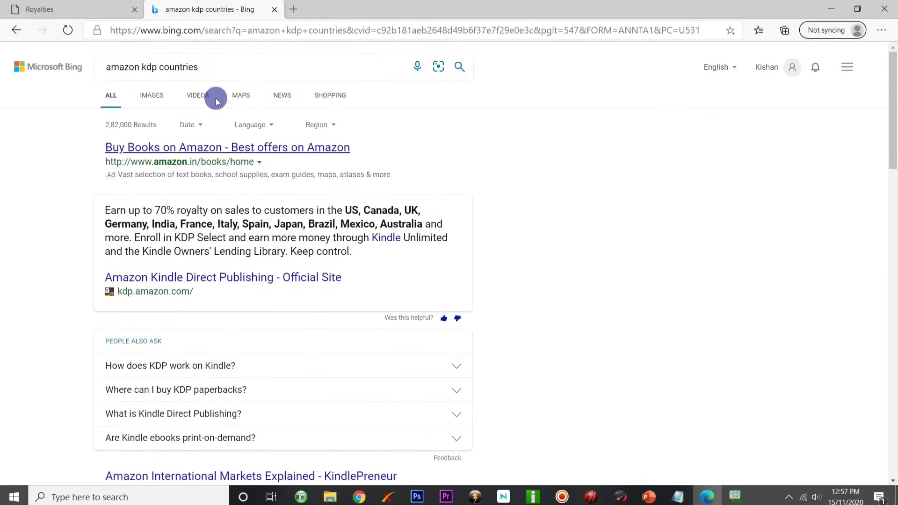
pyautogui.click(182, 65)
pyautogui.click(201, 66)
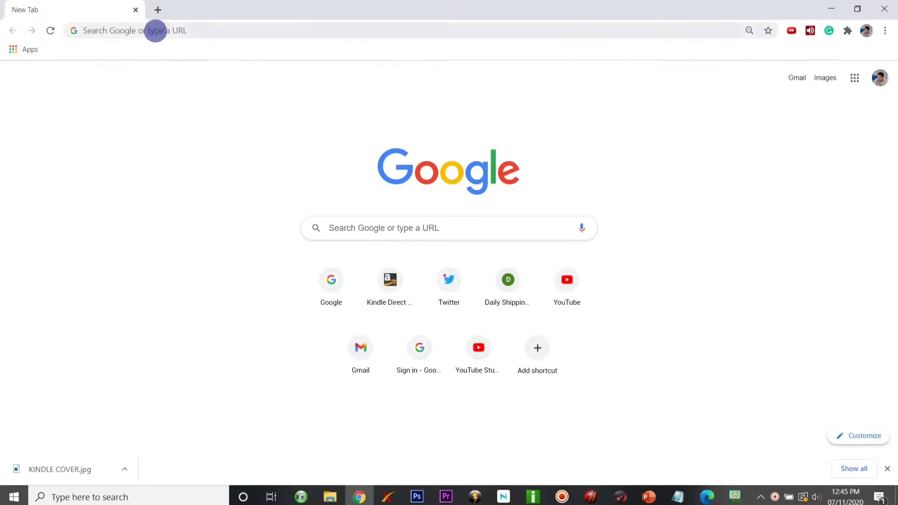
# Switch to Chrome, open the KDP reports page and examine the Units Ordered chart on the Sales Dashboard
pyautogui.click(156, 31)
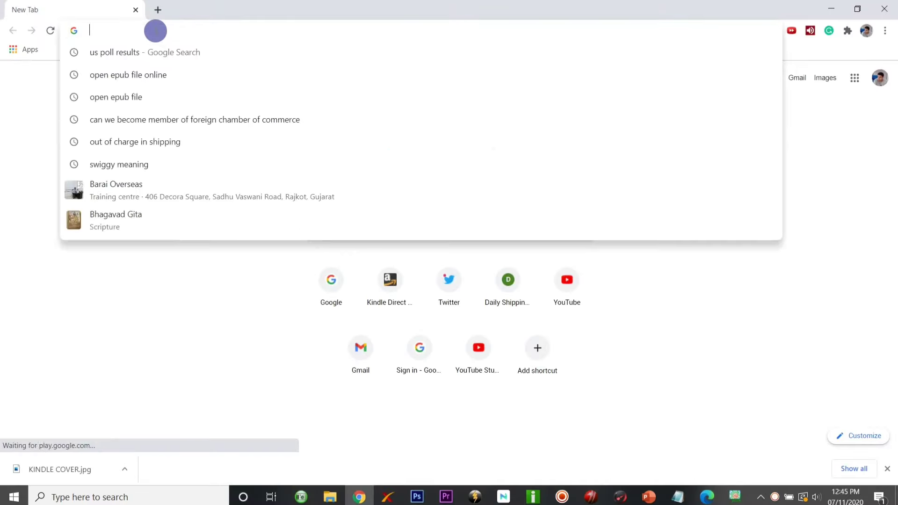
pyautogui.write('k')
pyautogui.press('Return')
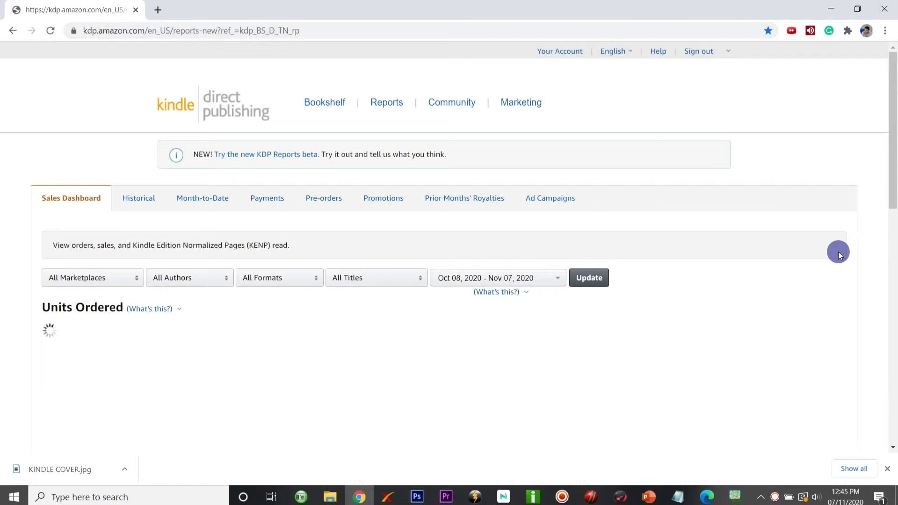
pyautogui.scroll(-5, 891, 234)
pyautogui.moveTo(893, 217); pyautogui.dragTo(894, 127)
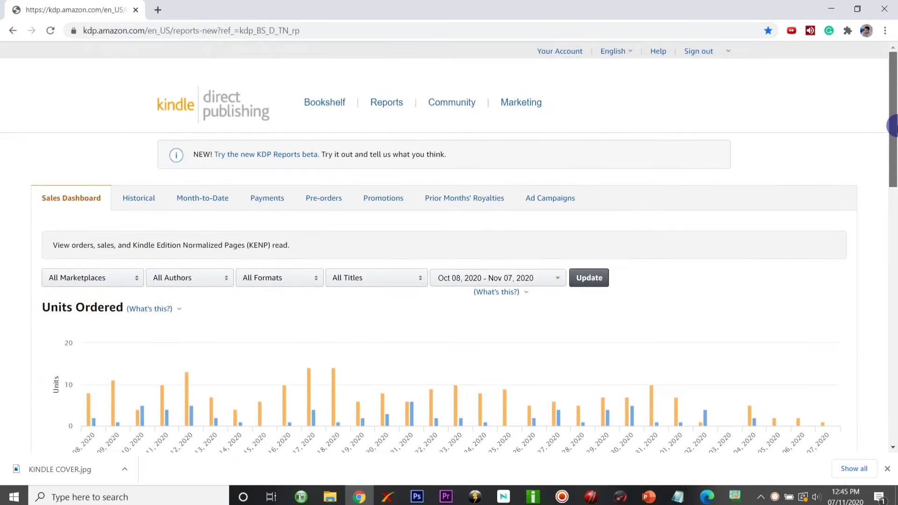
# Open the KDP Bookshelf, dismiss the downloads bar and examine the list of published books
pyautogui.click(328, 106)
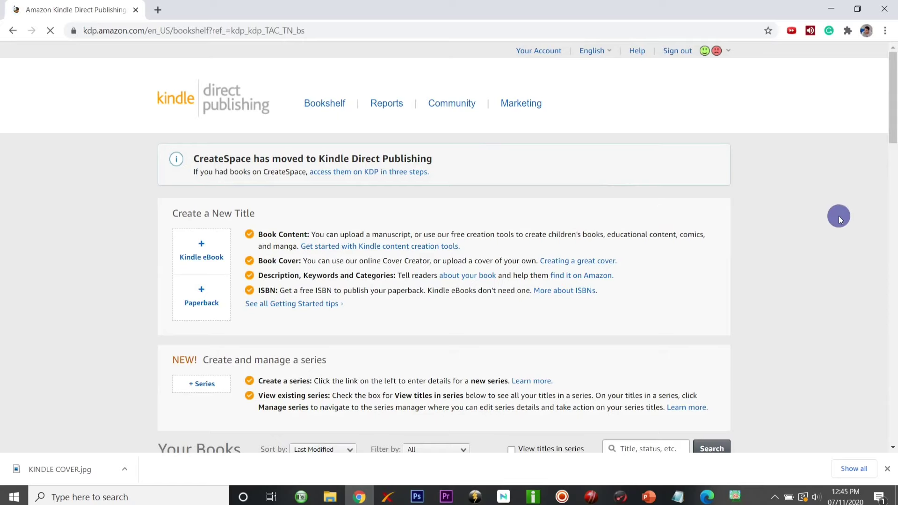
pyautogui.click(887, 469)
pyautogui.scroll(-6, 794, 285)
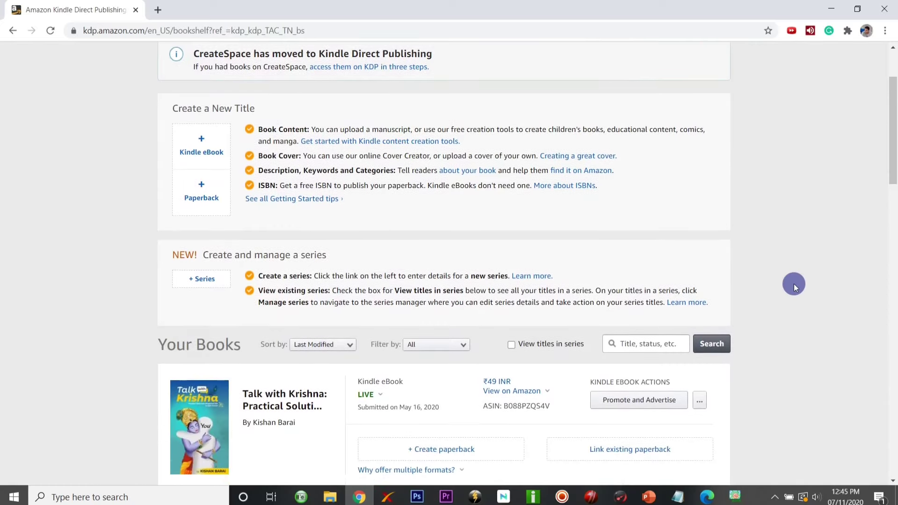
pyautogui.scroll(-8, 794, 285)
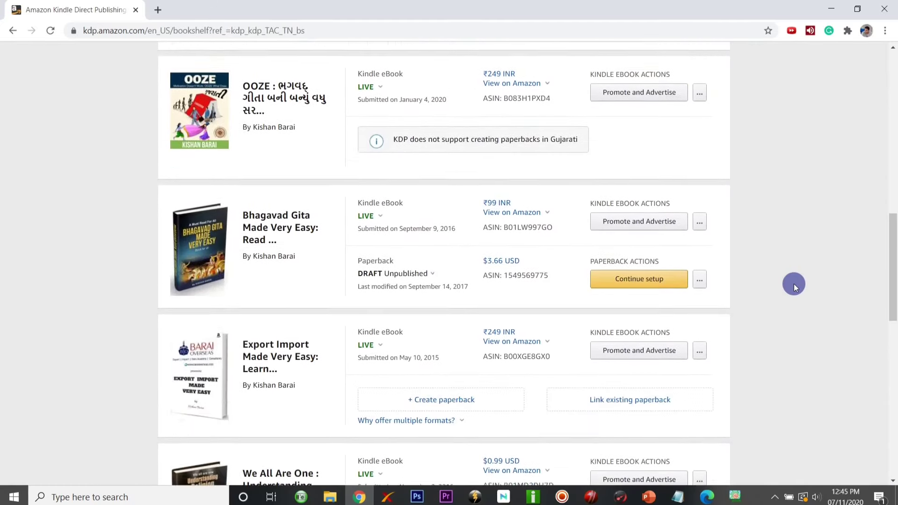
pyautogui.scroll(-7, 794, 284)
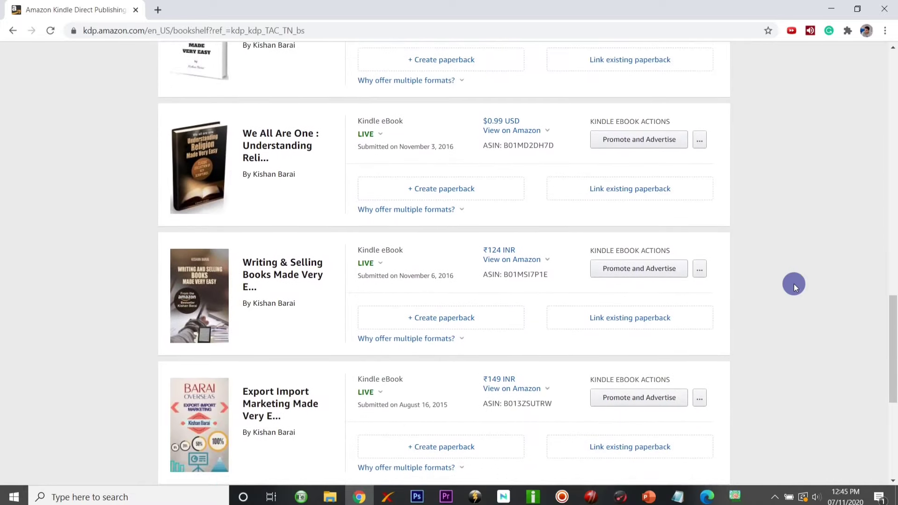
pyautogui.scroll(20, 793, 284)
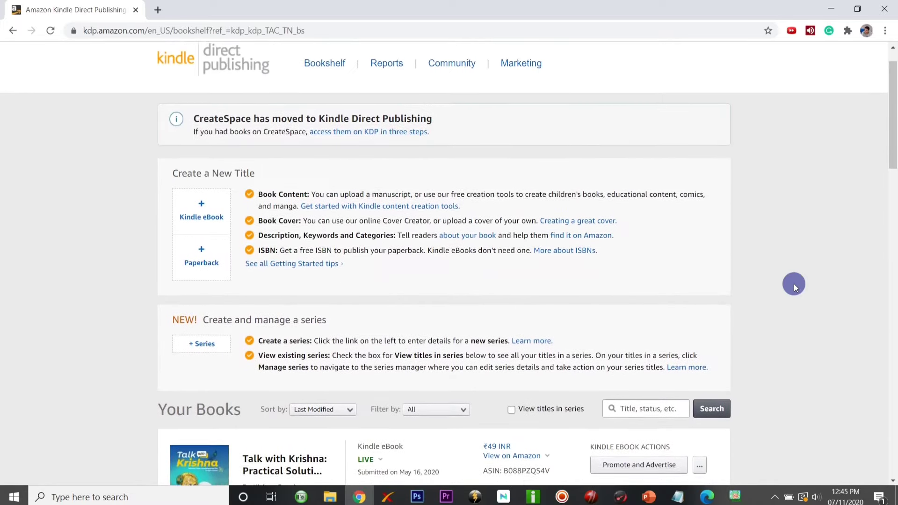
# Start a new Kindle eBook title and review the language and title fields on its details page
pyautogui.rightClick(793, 284)
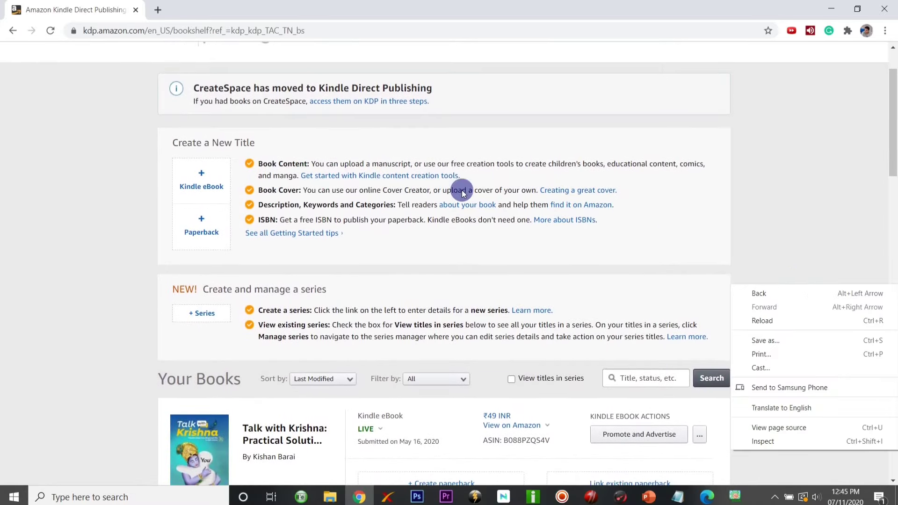
pyautogui.click(129, 164)
pyautogui.click(203, 181)
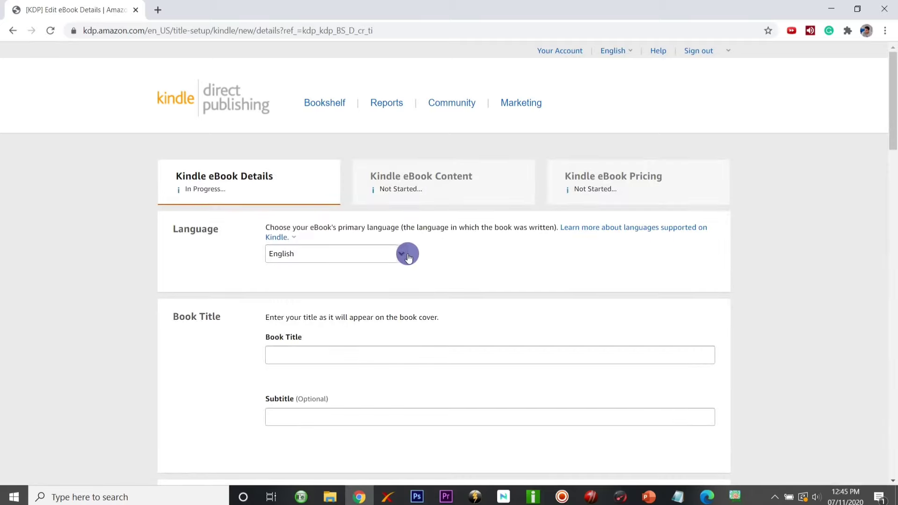
pyautogui.scroll(-2, 562, 294)
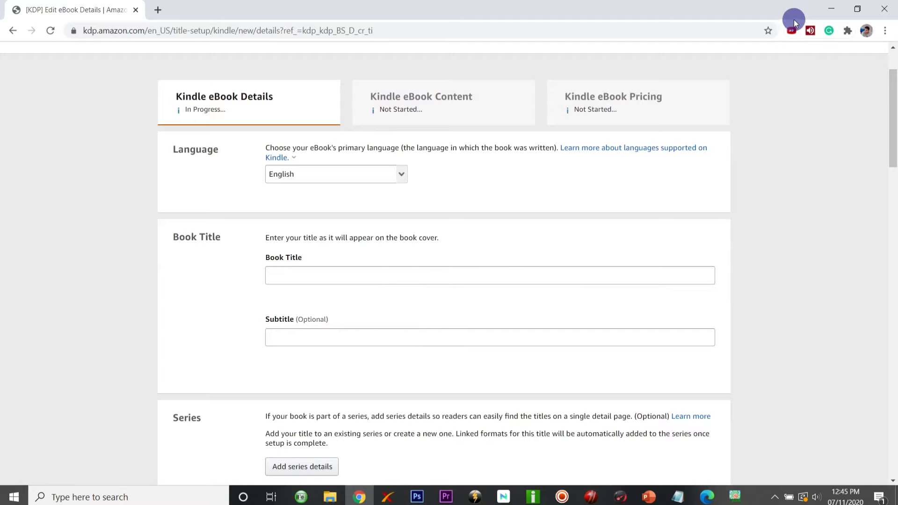
# Copy the file name of the "How to Understand Bhagavad Gita" Word manuscript in the 3 Books > Bhagavad Gita folder
pyautogui.click(832, 9)
pyautogui.doubleClick(154, 32)
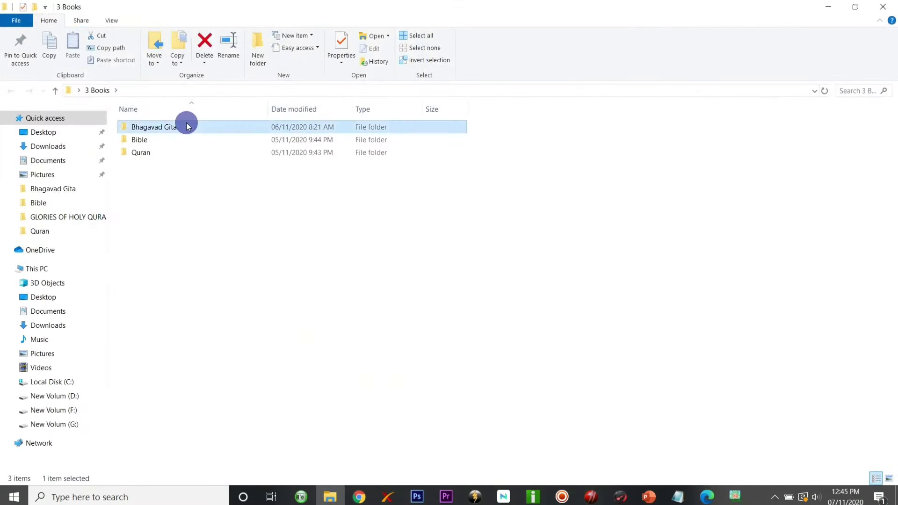
pyautogui.doubleClick(187, 123)
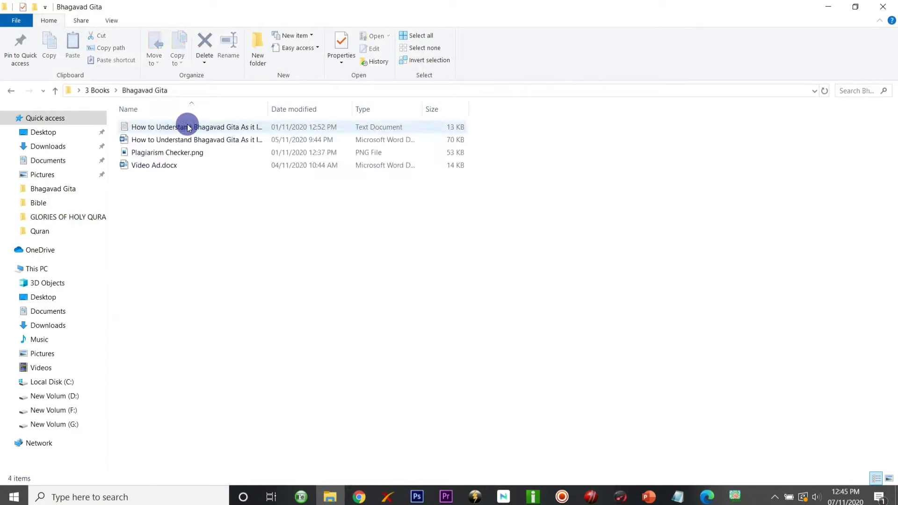
pyautogui.click(225, 127)
pyautogui.rightClick(226, 138)
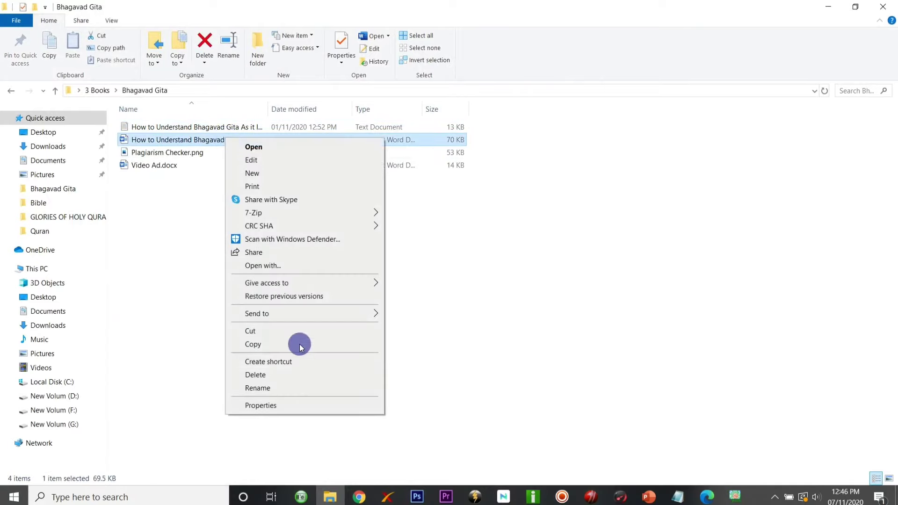
pyautogui.click(297, 390)
pyautogui.hotkey('ctrl', 'c')
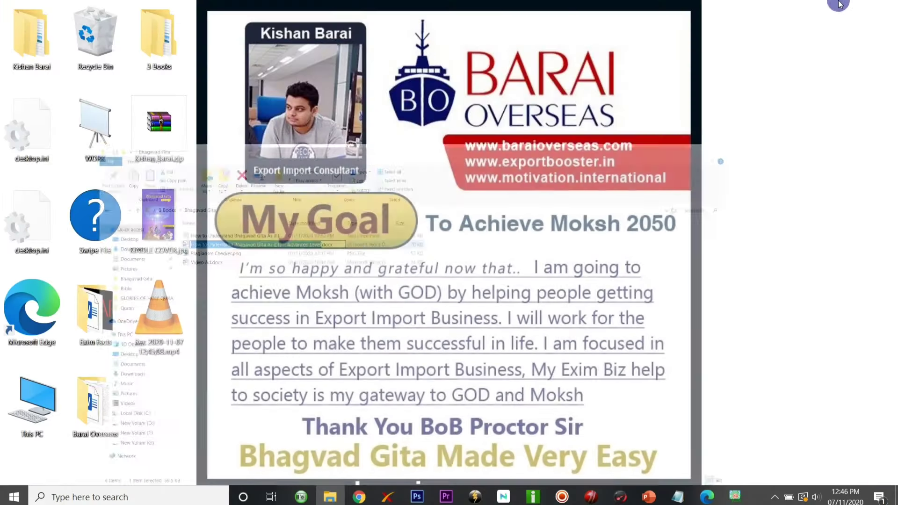
pyautogui.click(828, 7)
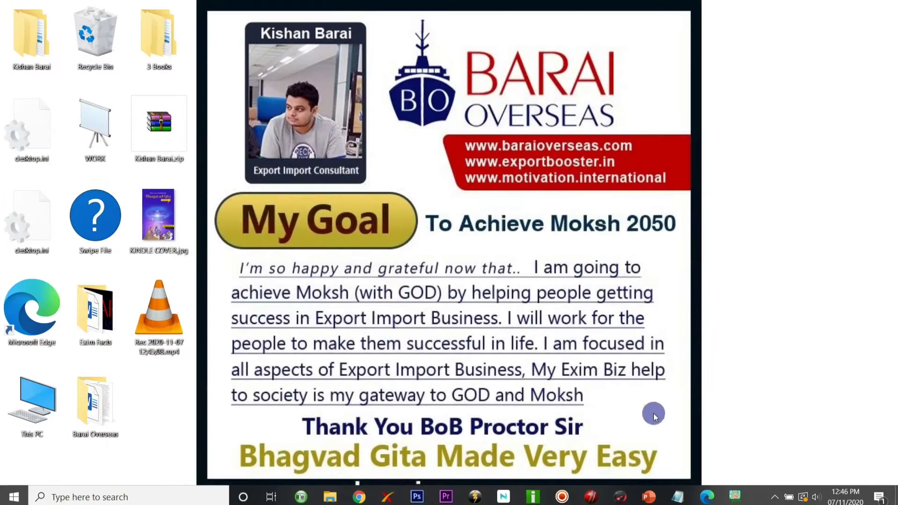
# Return to Chrome and paste "How to Understand Bhagavad Gita As it Is - Advanced Level" as the book title
pyautogui.click(359, 497)
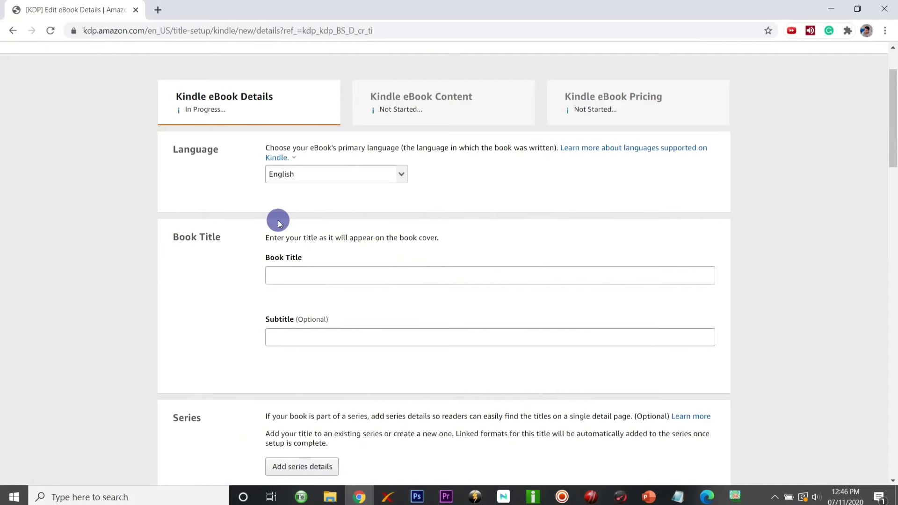
pyautogui.click(279, 274)
pyautogui.hotkey('ctrl', 'v')
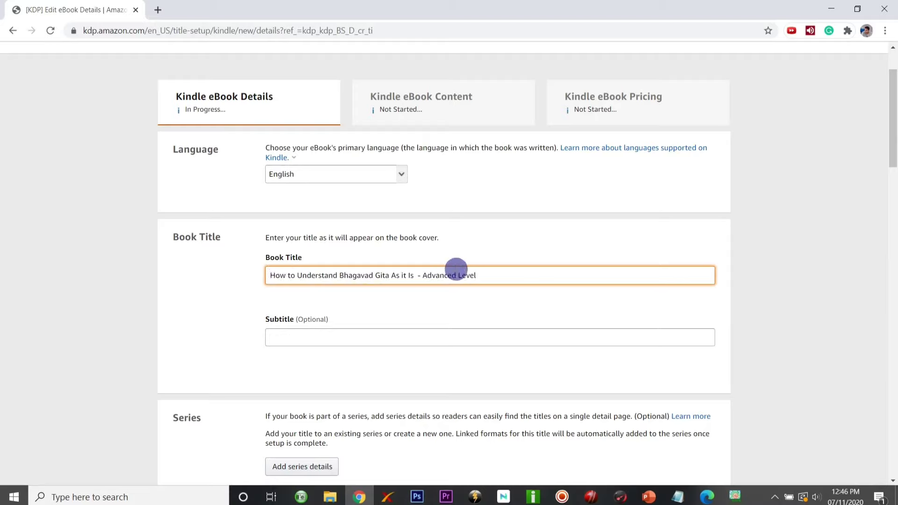
# Copy "- Advanced Level" from the book title into the subtitle, and shorten the title to "How to Understand Bhagavad Gita As it Is ?"
pyautogui.moveTo(490, 275); pyautogui.dragTo(403, 276)
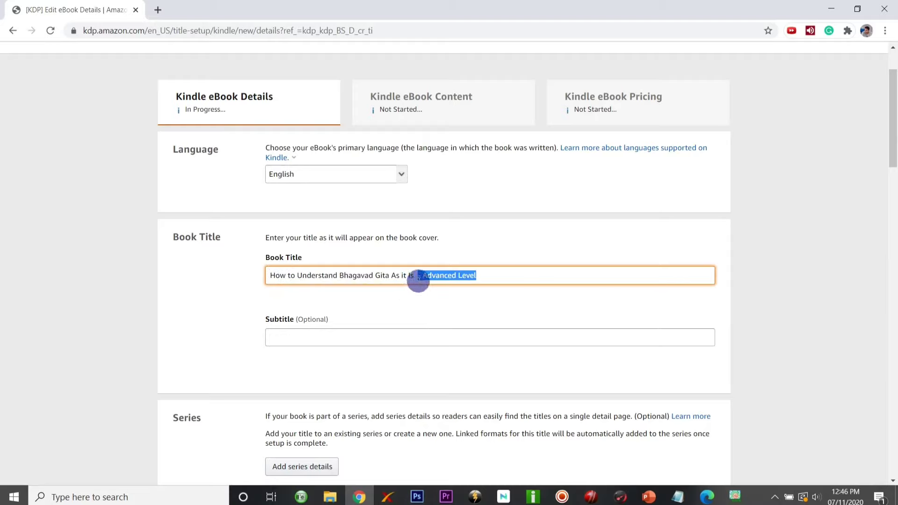
pyautogui.click(324, 333)
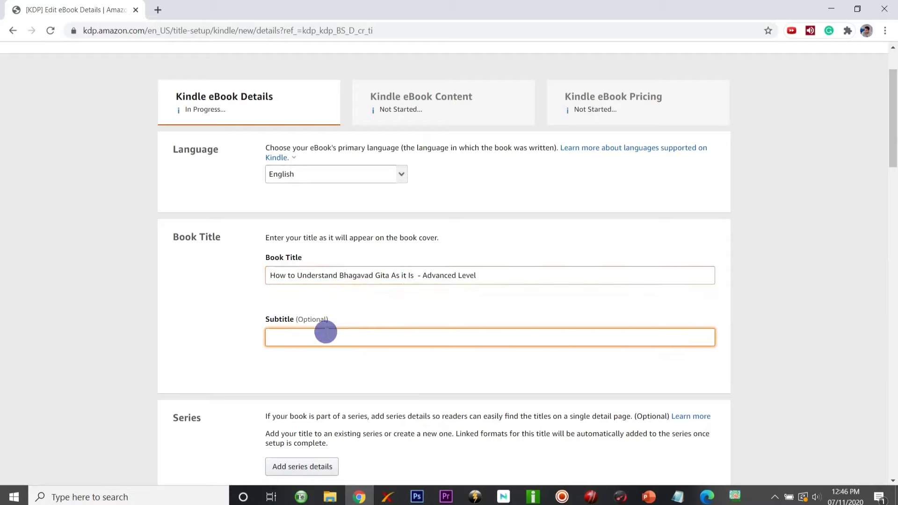
pyautogui.moveTo(486, 276); pyautogui.dragTo(416, 275)
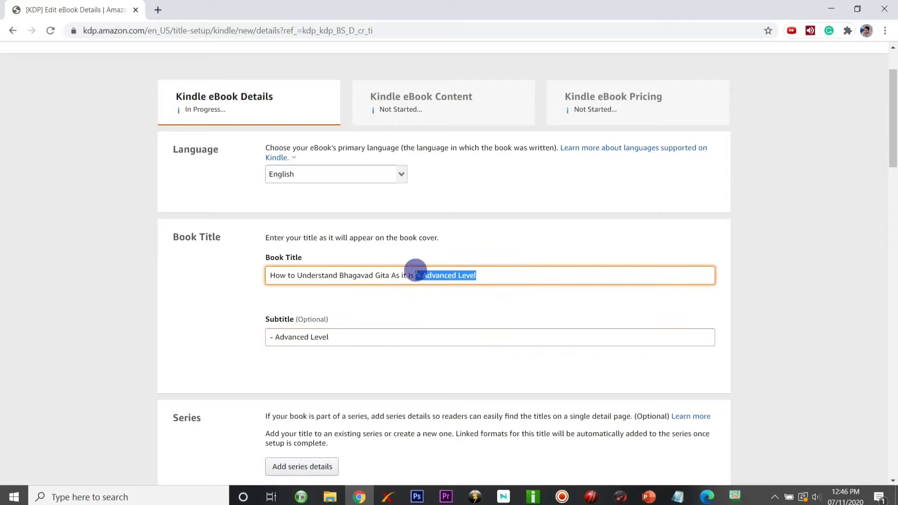
pyautogui.press('BackSpace')
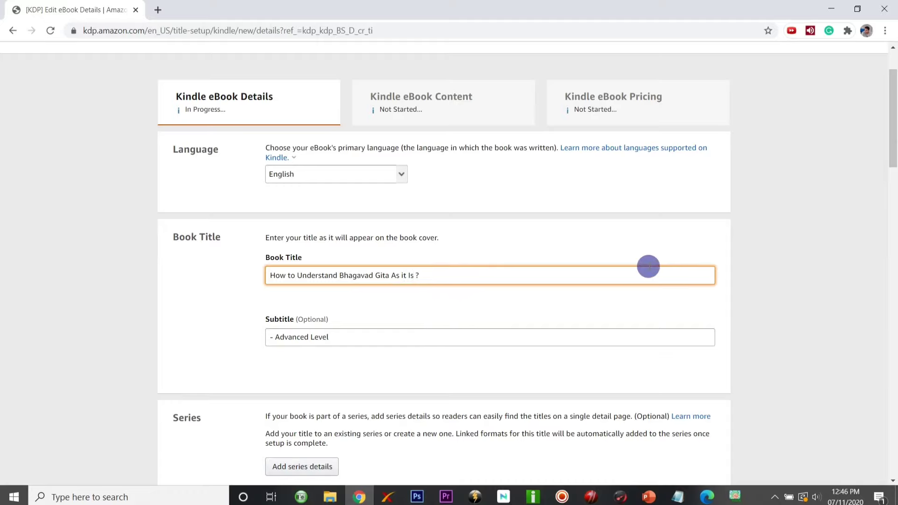
pyautogui.click(802, 270)
# Fill in the primary author's first and last name from the saved autofill entry
pyautogui.scroll(-2, 802, 270)
pyautogui.scroll(-4, 802, 270)
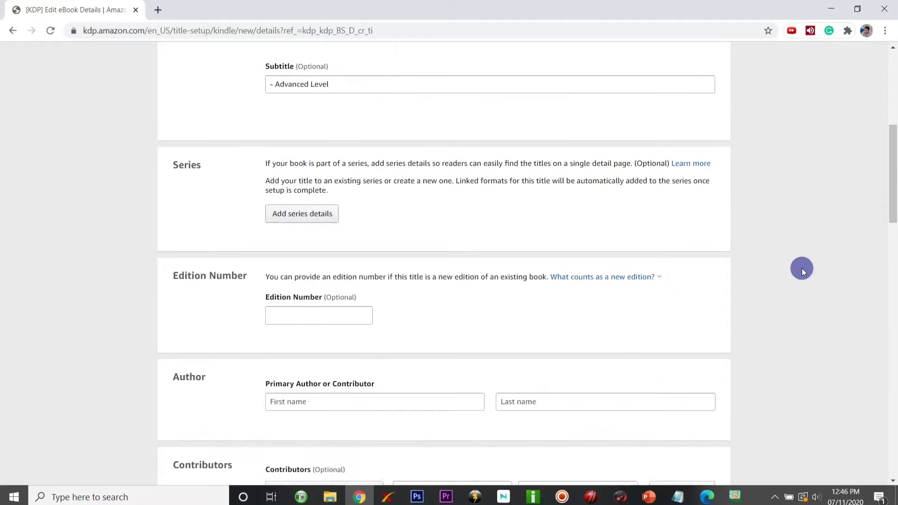
pyautogui.scroll(-2, 802, 270)
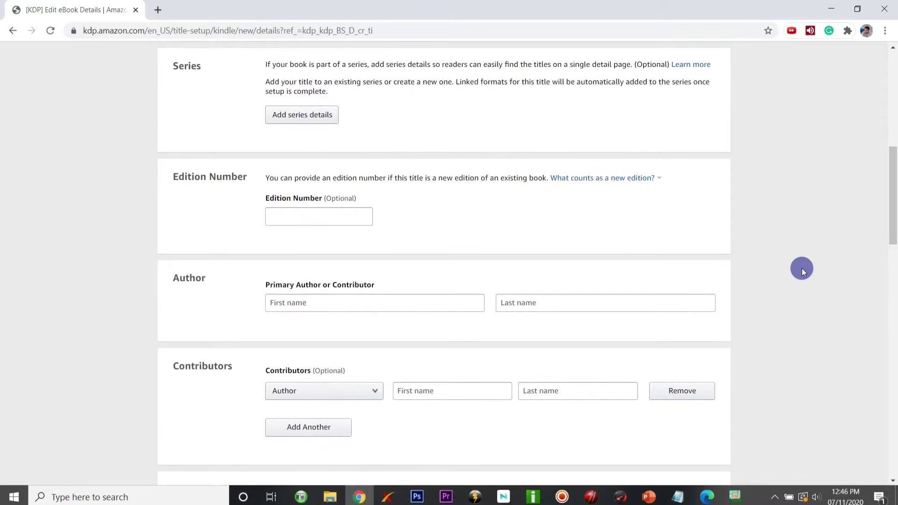
pyautogui.scroll(-2, 802, 268)
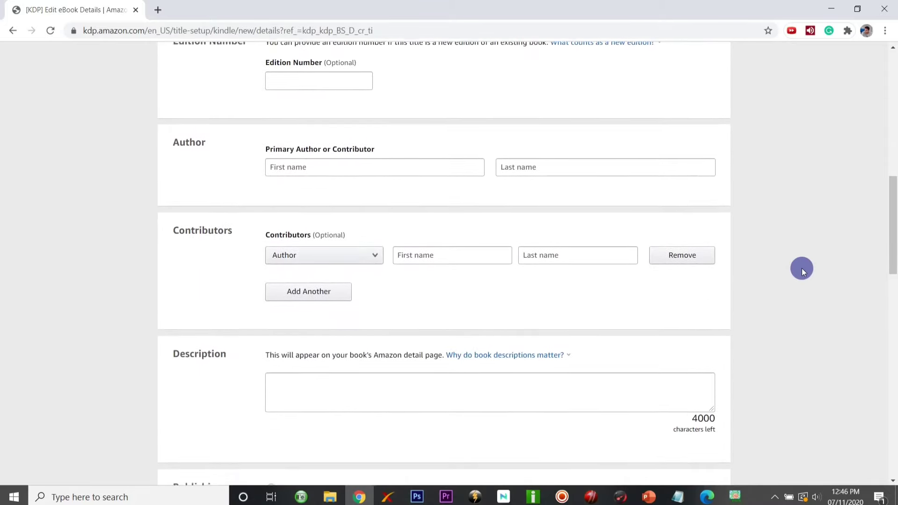
pyautogui.click(388, 164)
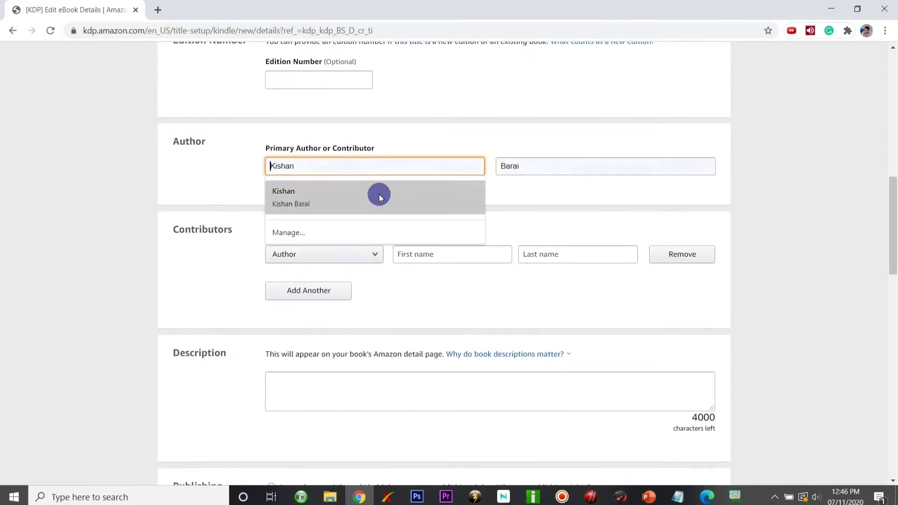
pyautogui.click(378, 195)
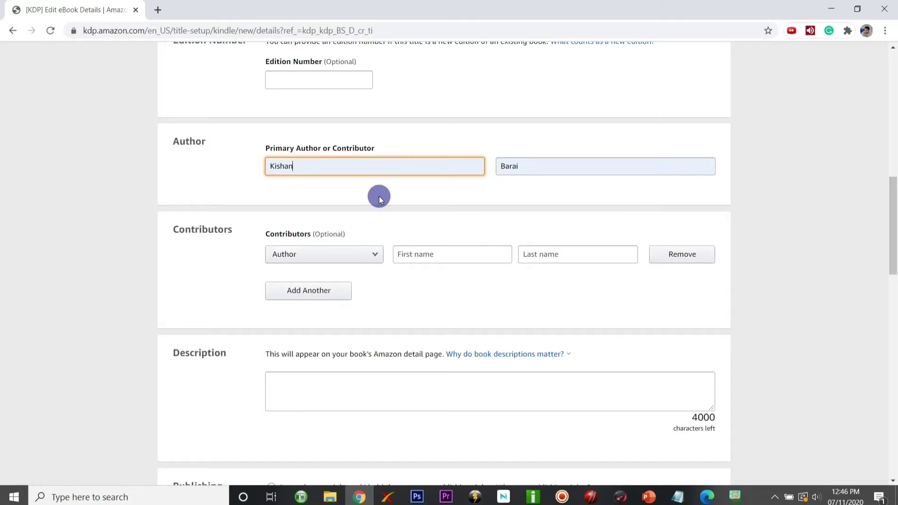
# Add the same person as a contributor in the Author role using the saved name entry
pyautogui.scroll(-1, 378, 196)
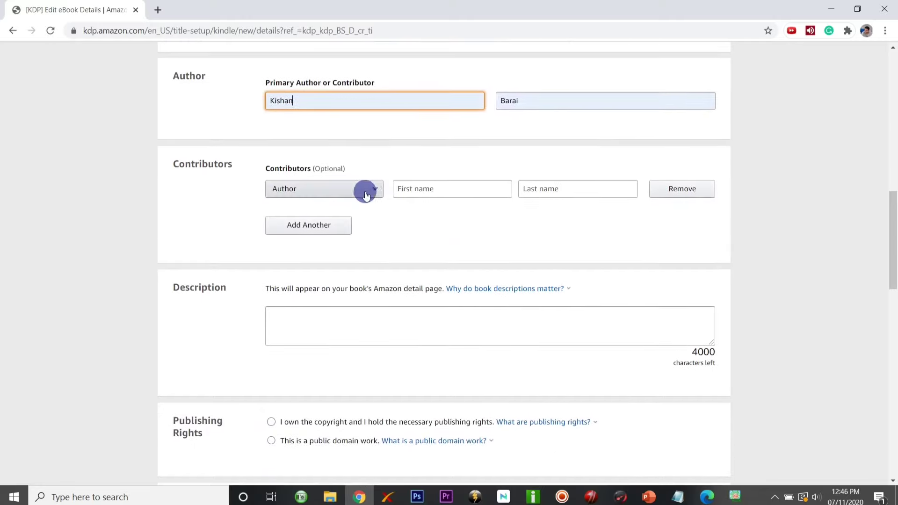
pyautogui.click(438, 189)
pyautogui.click(435, 207)
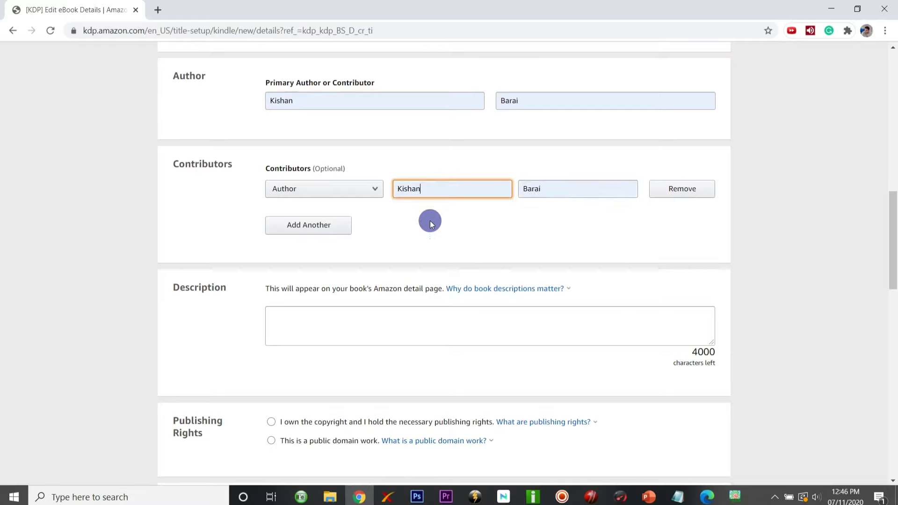
# Enlarge the Description text box to several times its height and minimise the browser to reach the desktop
pyautogui.scroll(-1, 419, 229)
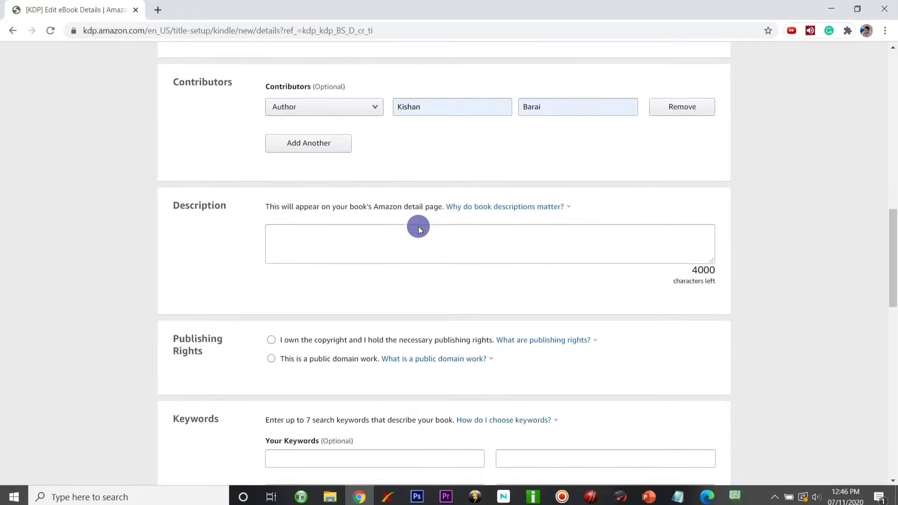
pyautogui.click(401, 249)
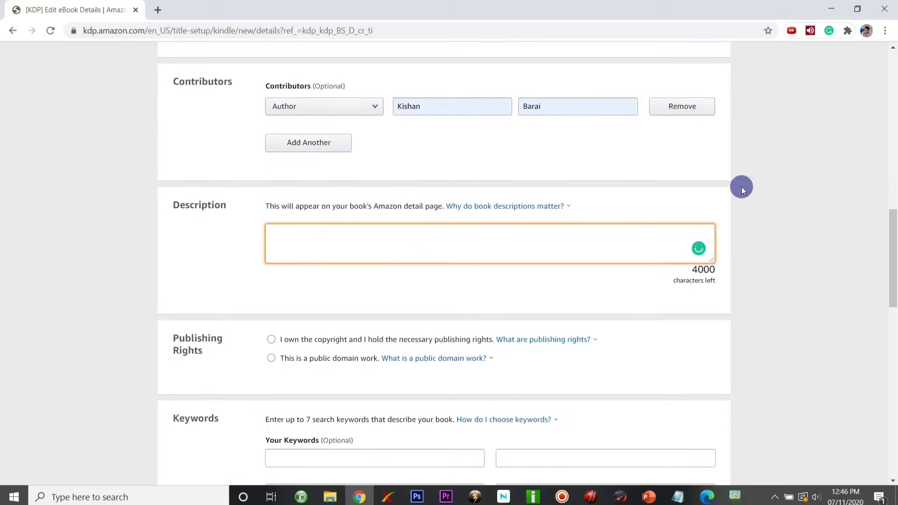
pyautogui.moveTo(713, 267); pyautogui.dragTo(707, 445)
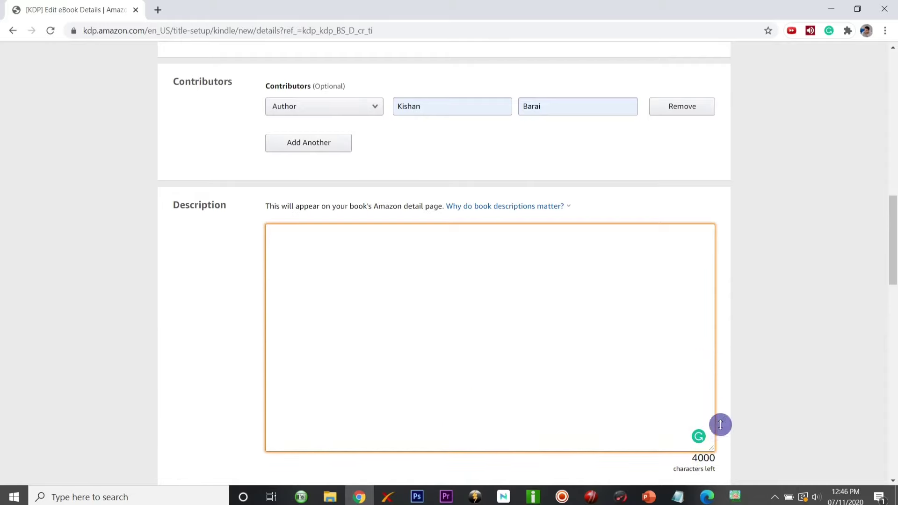
pyautogui.scroll(-3, 831, 310)
pyautogui.click(731, 150)
pyautogui.click(836, 4)
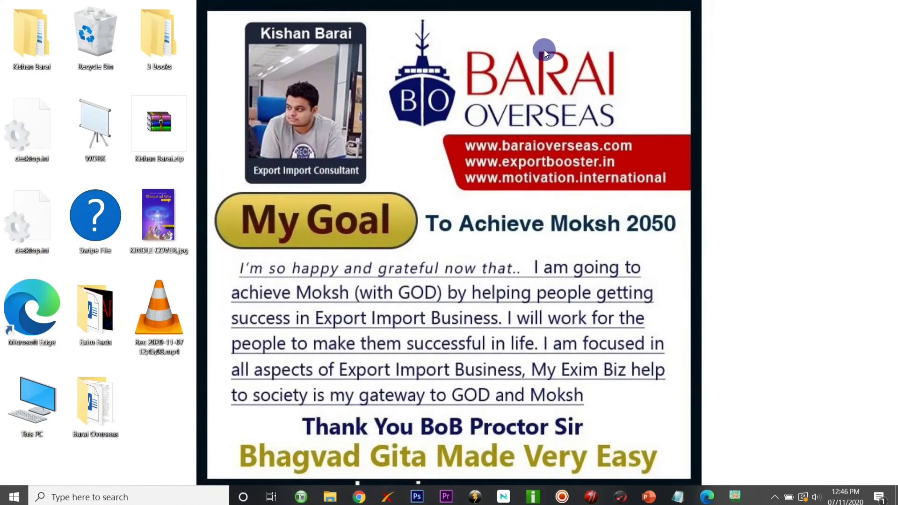
pyautogui.doubleClick(26, 62)
pyautogui.click(158, 113)
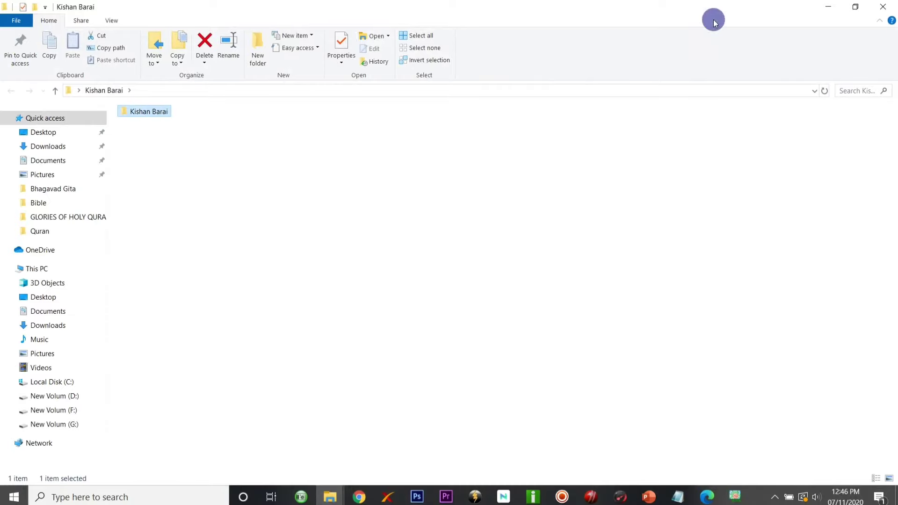
pyautogui.click(883, 6)
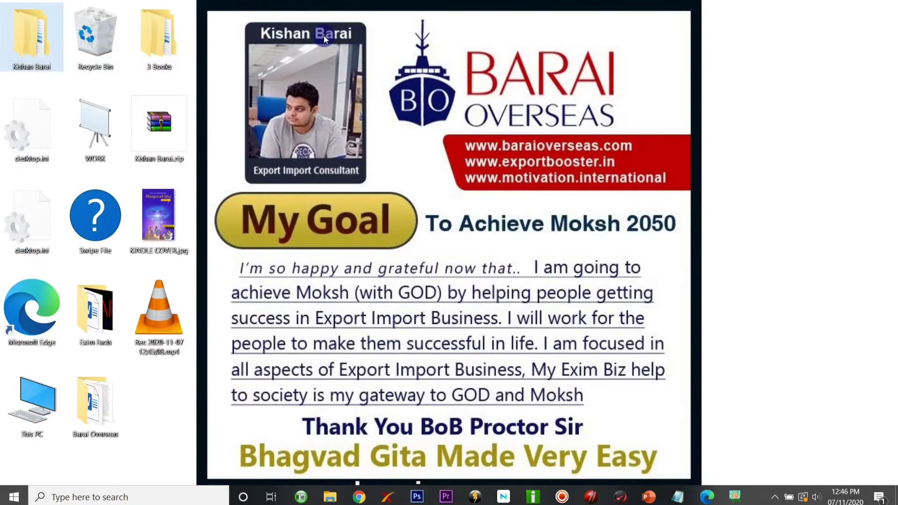
# Open Video Ad.docx from the 3 Books > Bhagavad Gita folder on the desktop
pyautogui.doubleClick(139, 44)
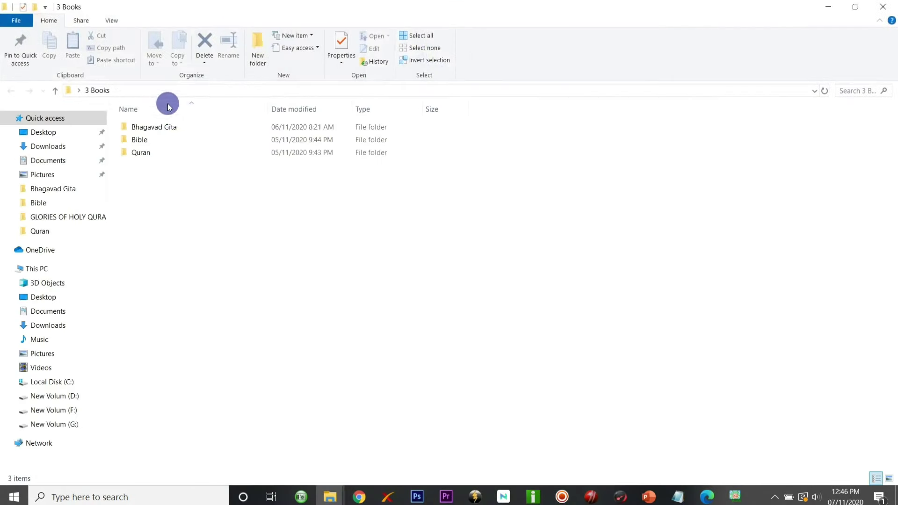
pyautogui.doubleClick(173, 128)
pyautogui.click(177, 167)
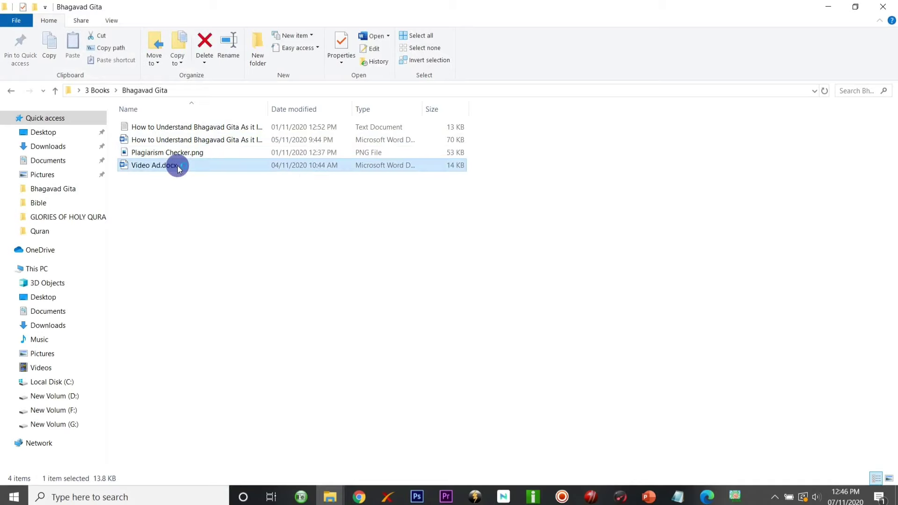
pyautogui.doubleClick(178, 167)
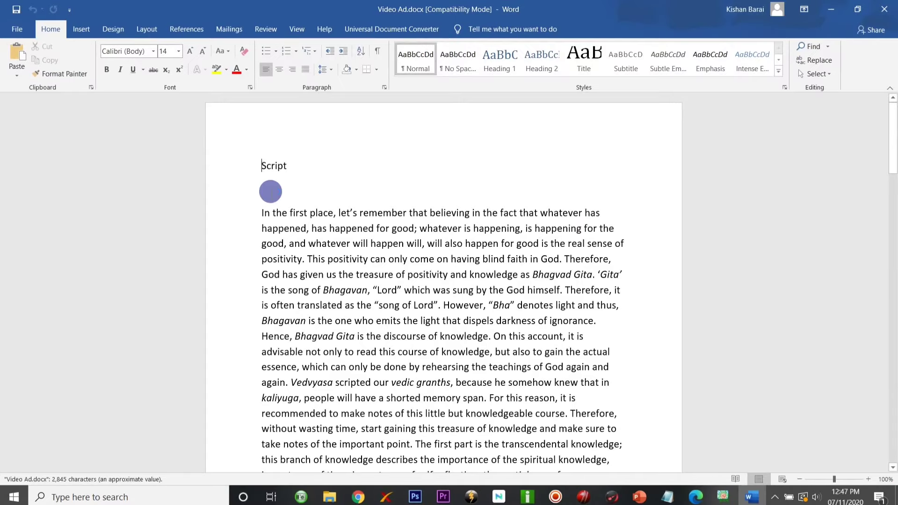
# Copy all the text below the "Script" heading through "permanent happiness." and minimise Word
pyautogui.scroll(-2, 269, 211)
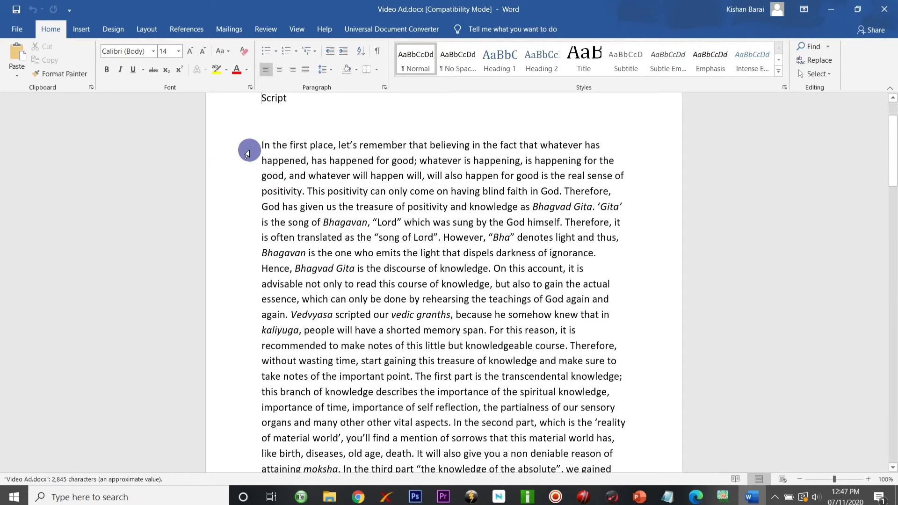
pyautogui.moveTo(262, 145); pyautogui.dragTo(474, 240)
pyautogui.moveTo(527, 262)
pyautogui.mouseDown()
pyautogui.moveTo(529, 158)
pyautogui.moveTo(542, 269)
pyautogui.mouseUp()
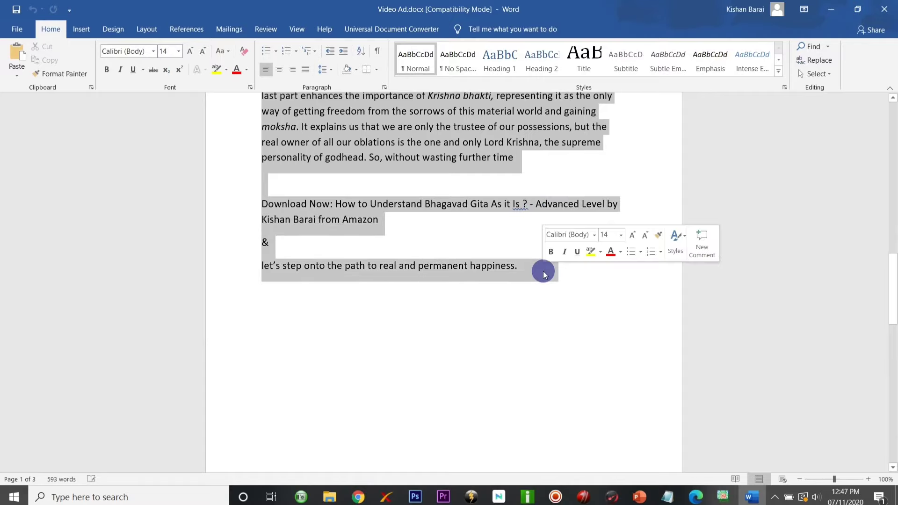
pyautogui.click(830, 9)
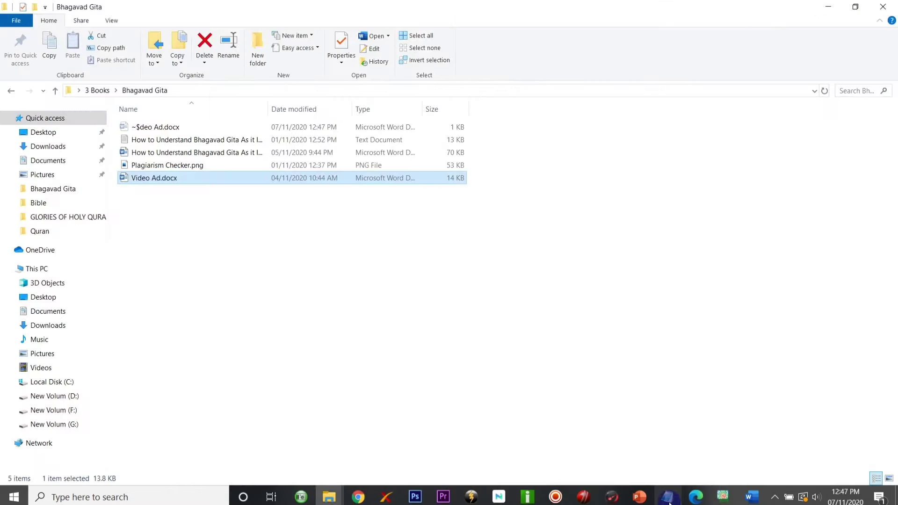
# Return to Chrome, paste the copied script into the book's Description box and check the text from beginning to end
pyautogui.click(357, 495)
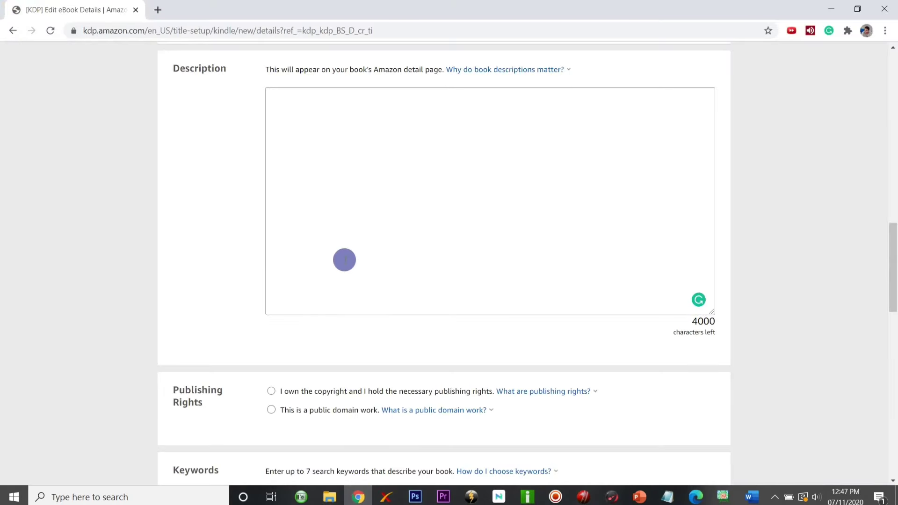
pyautogui.click(344, 127)
pyautogui.hotkey('ctrl', 'v')
pyautogui.scroll(5, 344, 127)
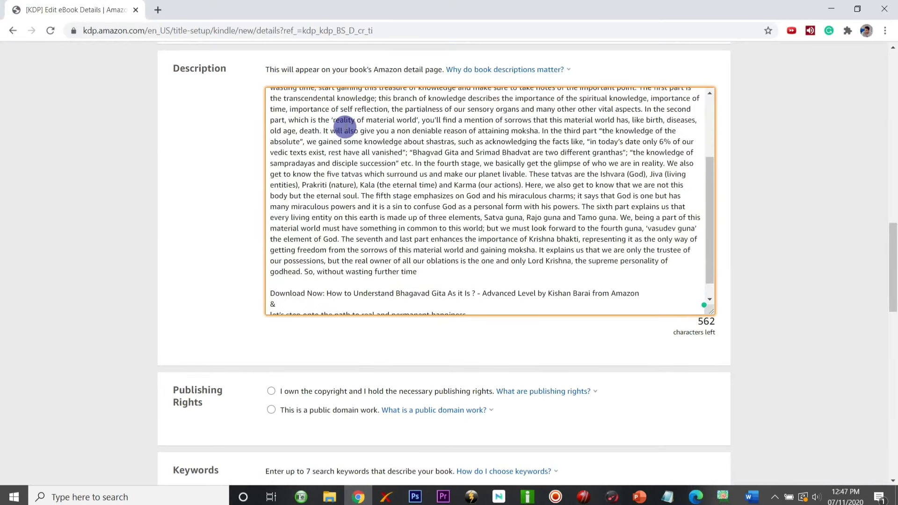
pyautogui.scroll(-8, 344, 127)
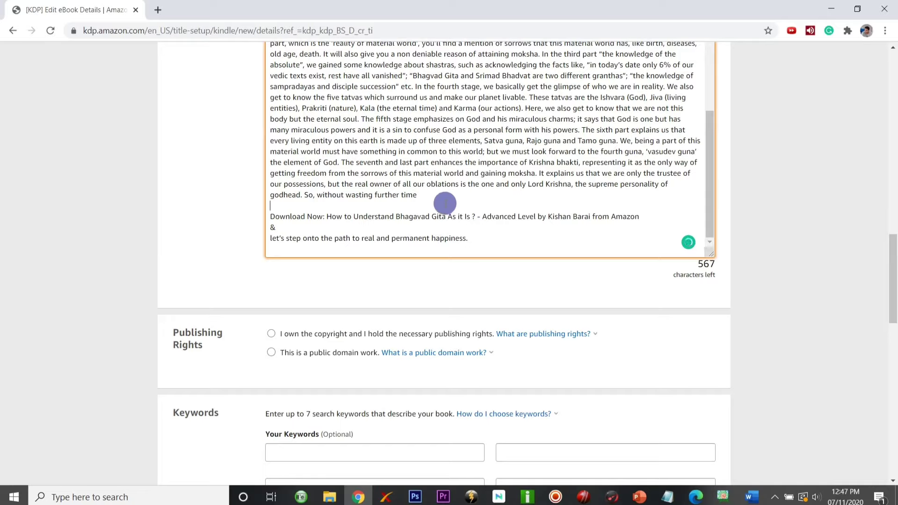
pyautogui.scroll(3, 445, 203)
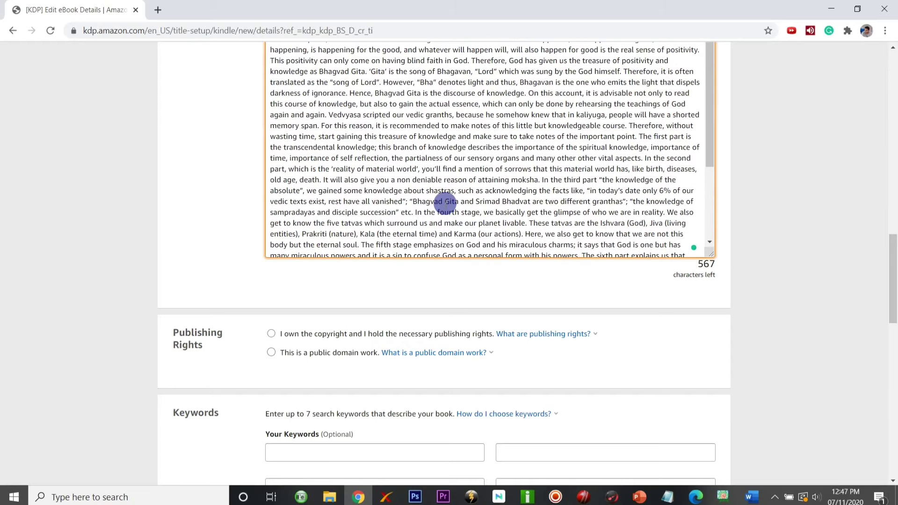
pyautogui.scroll(2, 445, 203)
pyautogui.scroll(-1, 445, 200)
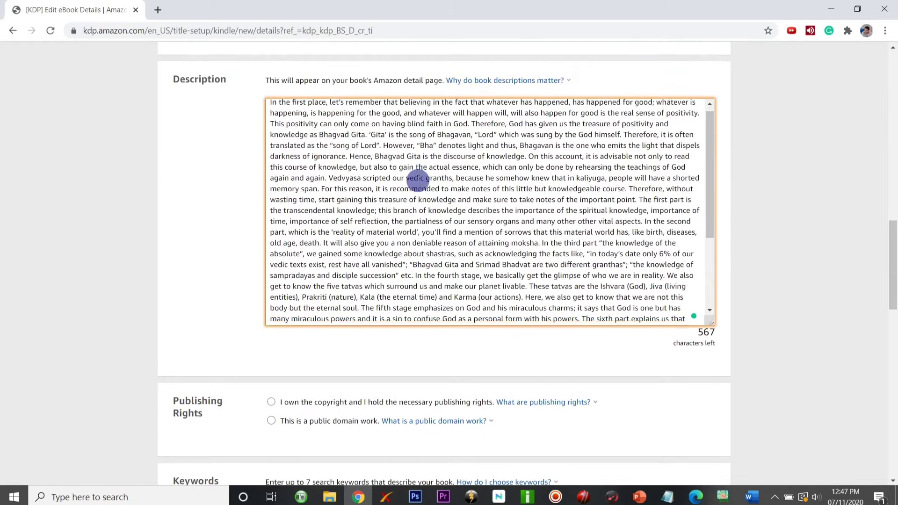
pyautogui.scroll(-3, 418, 182)
pyautogui.click(367, 295)
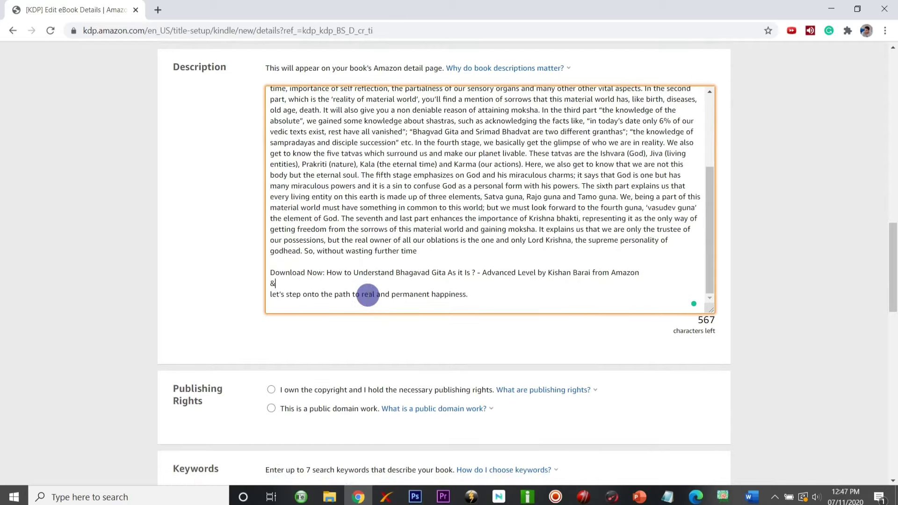
# Set the publishing rights to "I own the copyright and I hold the necessary publishing rights" and proceed to the Keywords section
pyautogui.scroll(-3, 368, 296)
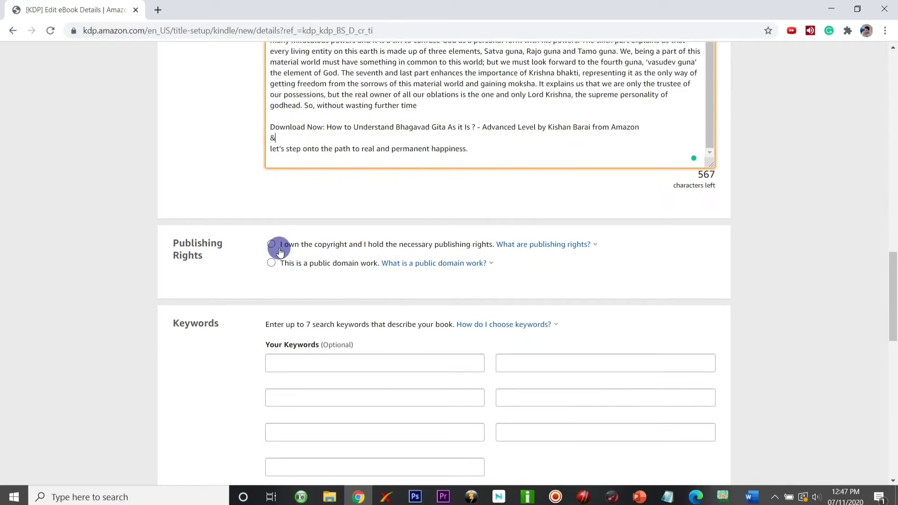
pyautogui.click(272, 245)
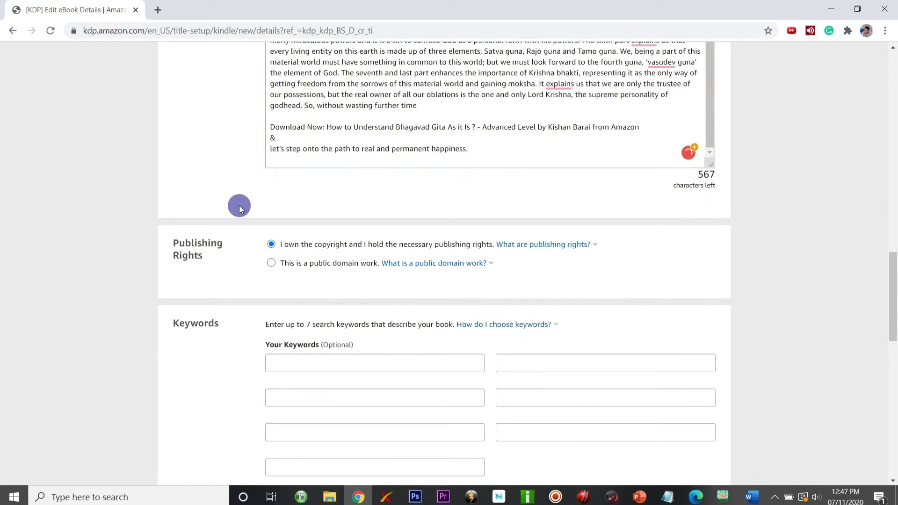
pyautogui.scroll(-4, 239, 208)
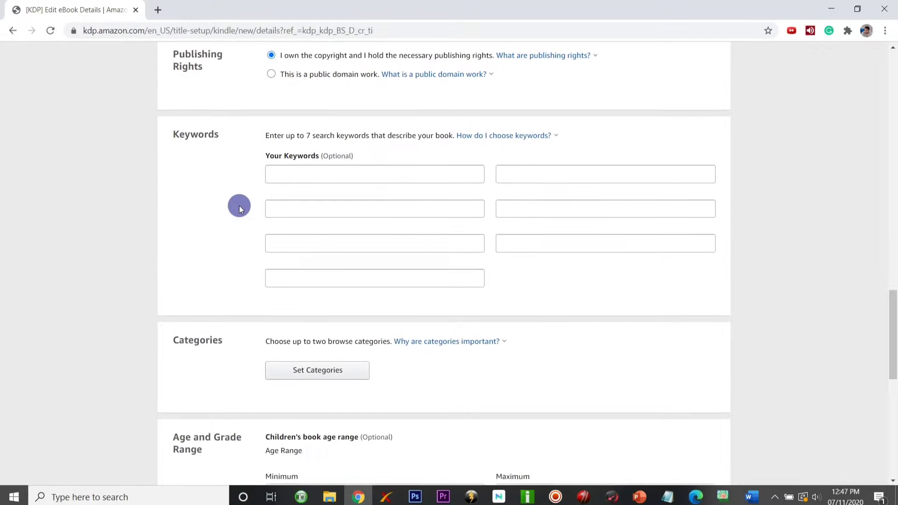
# Search Google for "google keyword planner" in a new browser tab
pyautogui.click(162, 9)
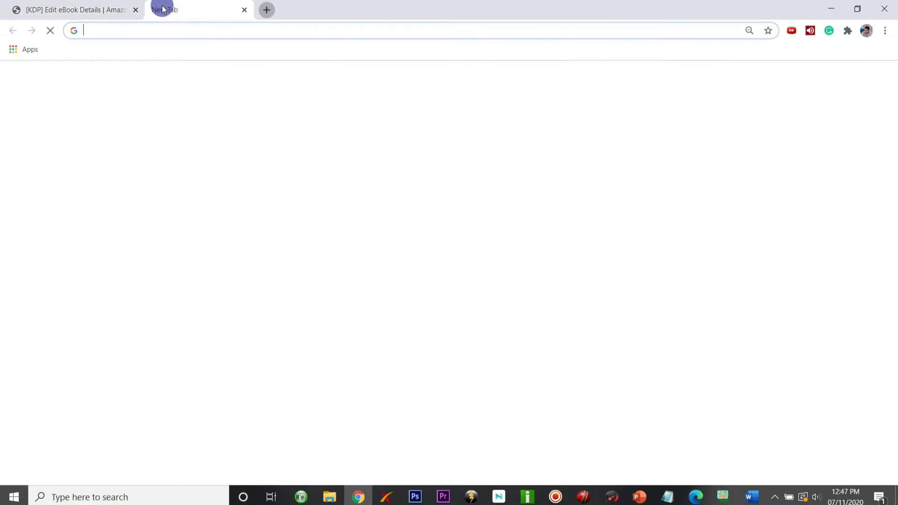
pyautogui.click(167, 29)
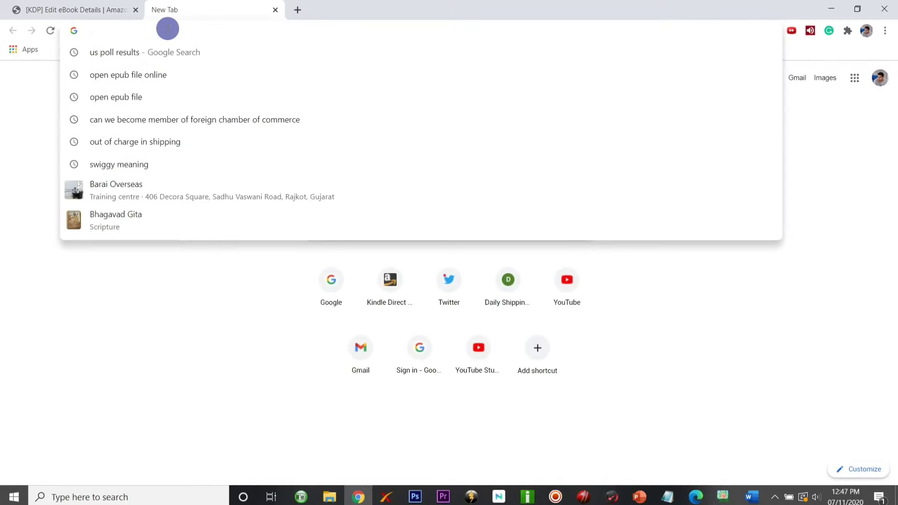
pyautogui.write('googl')
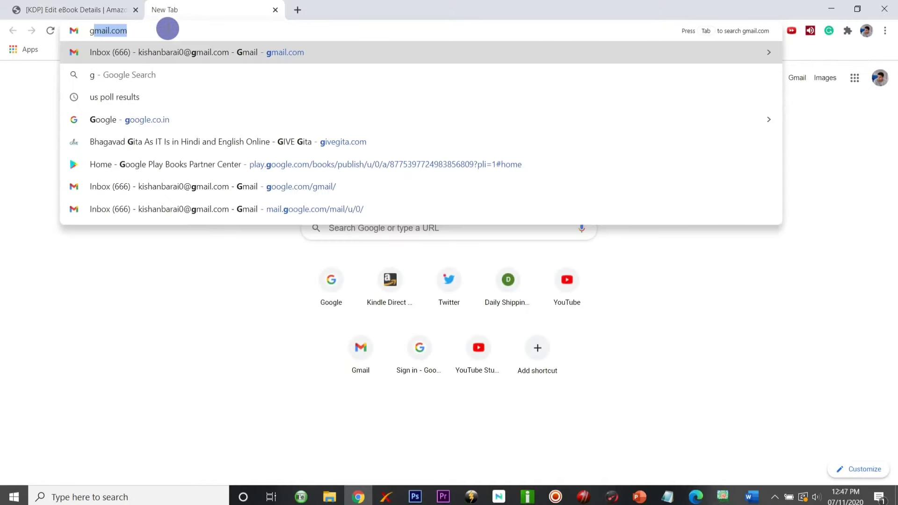
pyautogui.write('e key')
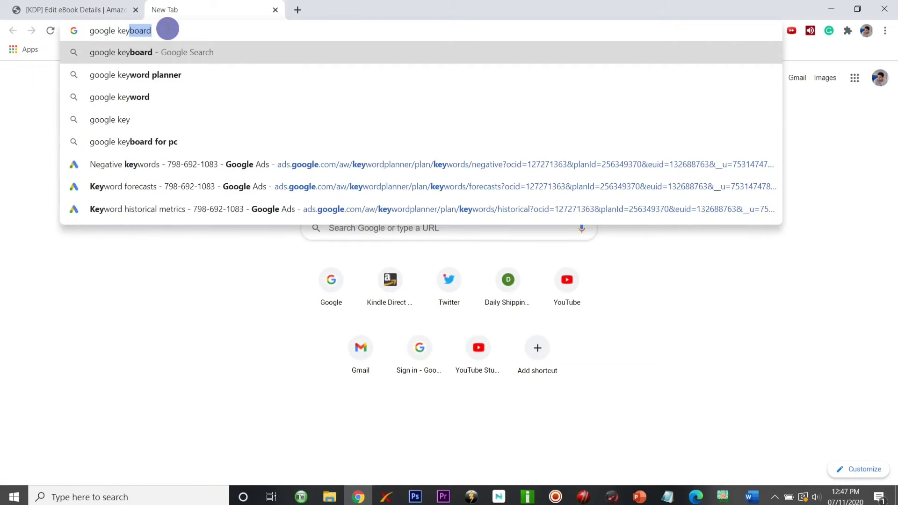
pyautogui.click(168, 75)
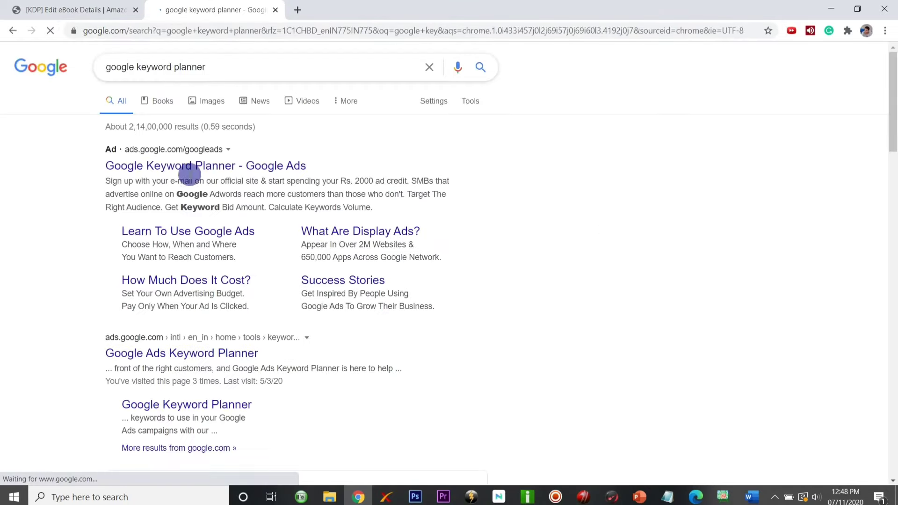
# Go to Google Ads from the "Google Keyword Planner - Google Ads" search result and bring up the account's campaign overview
pyautogui.scroll(-5, 209, 382)
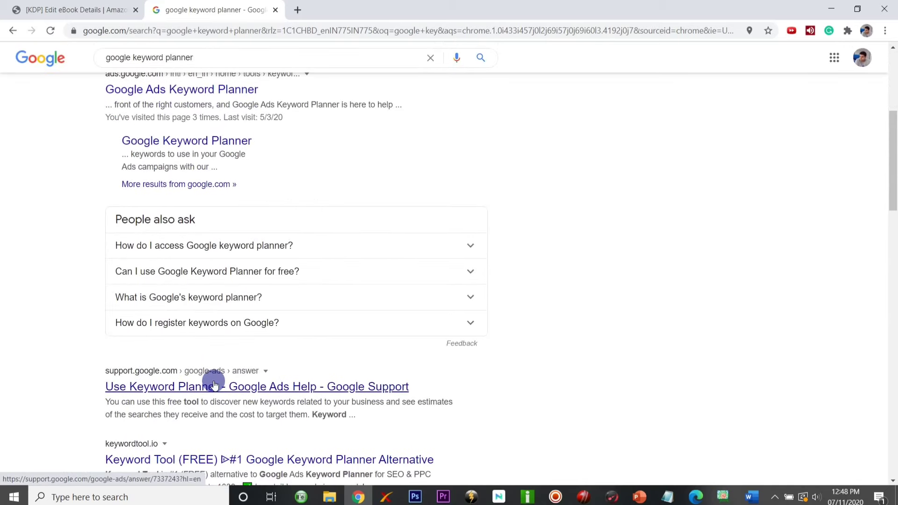
pyautogui.scroll(5, 213, 370)
pyautogui.click(216, 166)
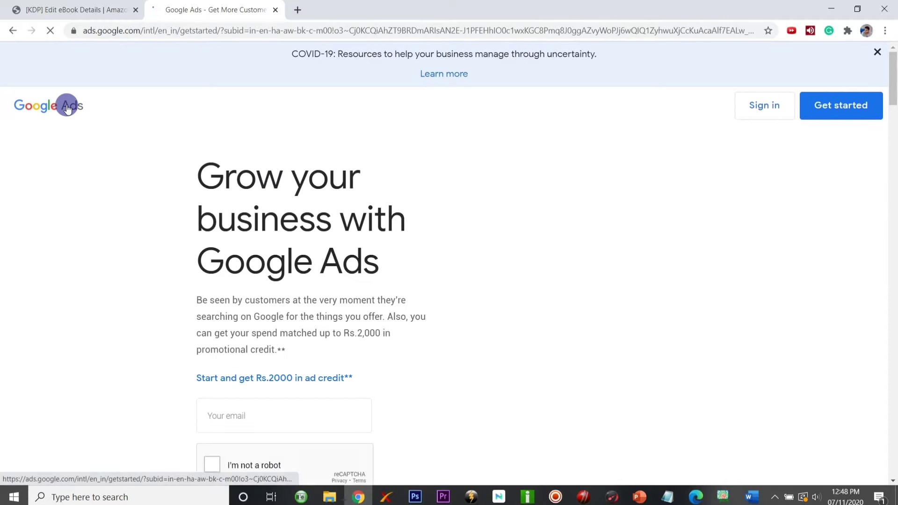
pyautogui.scroll(-2, 329, 179)
pyautogui.scroll(2, 329, 178)
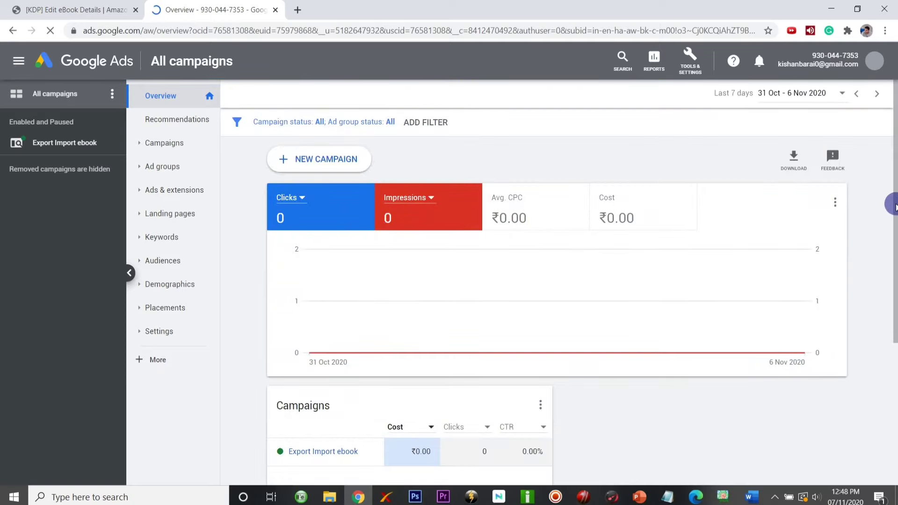
pyautogui.moveTo(895, 215)
pyautogui.mouseDown()
pyautogui.moveTo(894, 257)
pyautogui.moveTo(895, 223)
pyautogui.mouseUp()
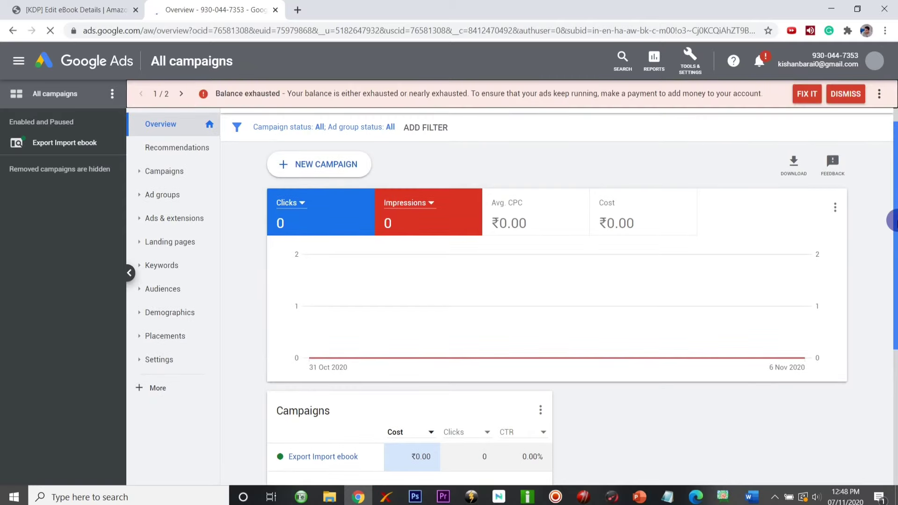
pyautogui.moveTo(892, 220); pyautogui.dragTo(892, 199)
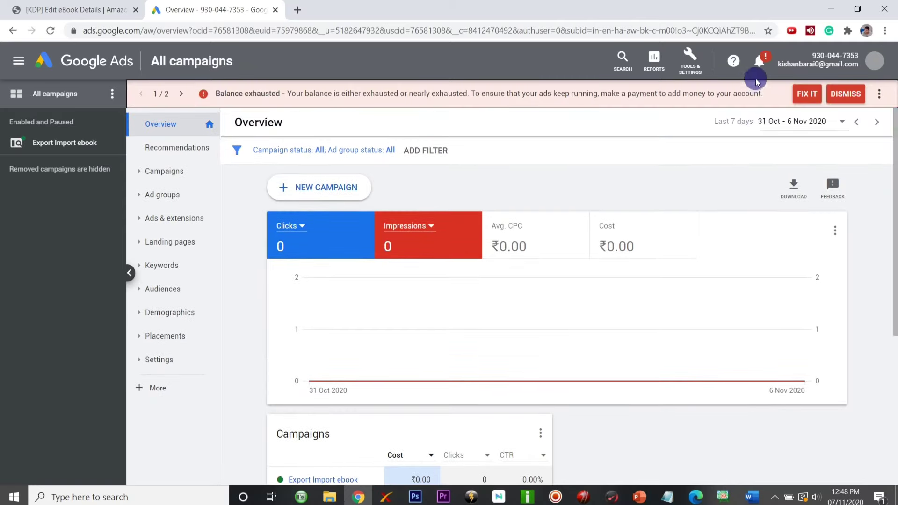
# Dismiss the balance alert and the Report Editor tip, and open Keyword Planner from the planning tools
pyautogui.click(694, 67)
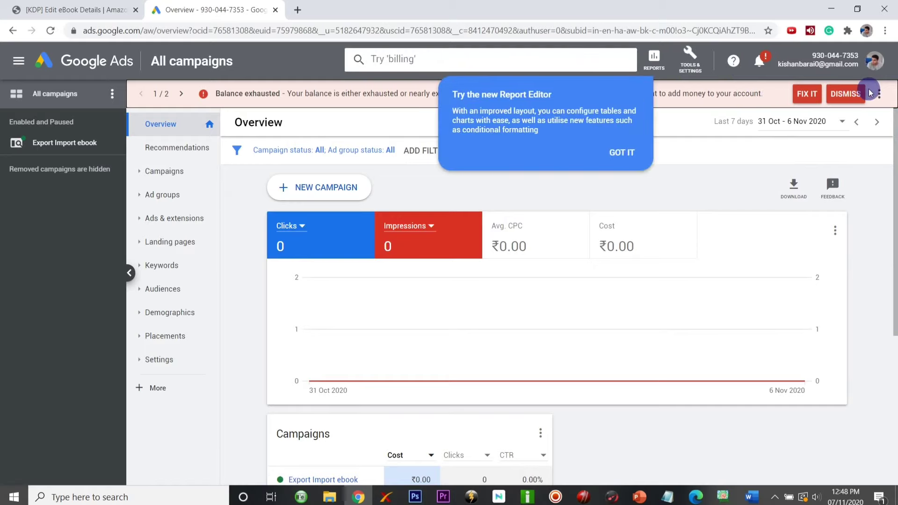
pyautogui.click(845, 94)
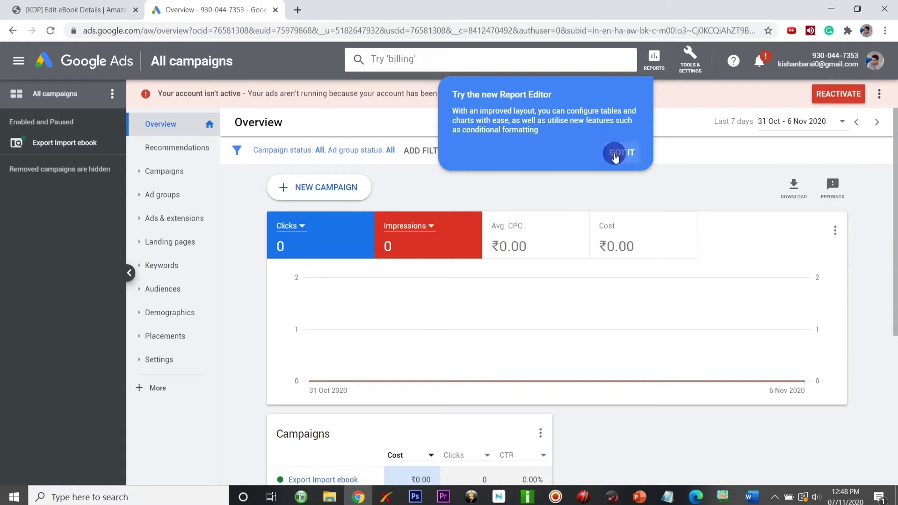
pyautogui.click(615, 155)
pyautogui.click(695, 66)
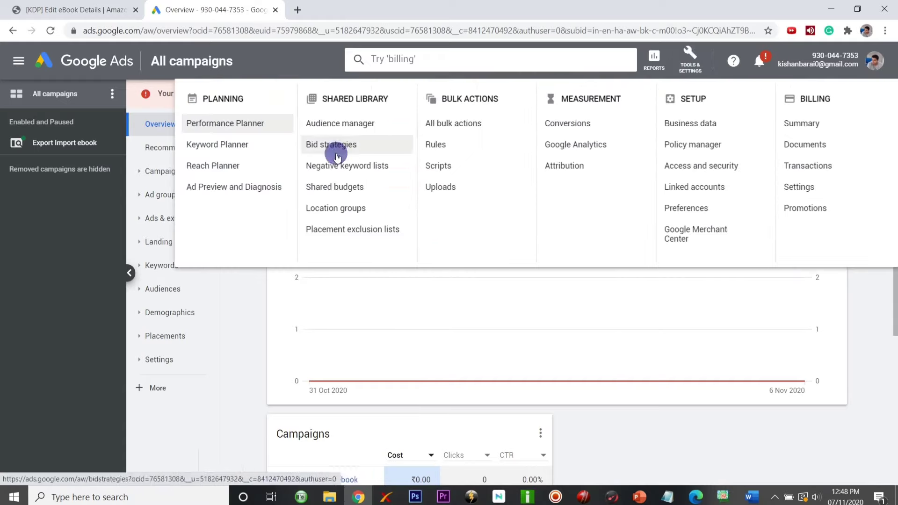
pyautogui.click(247, 148)
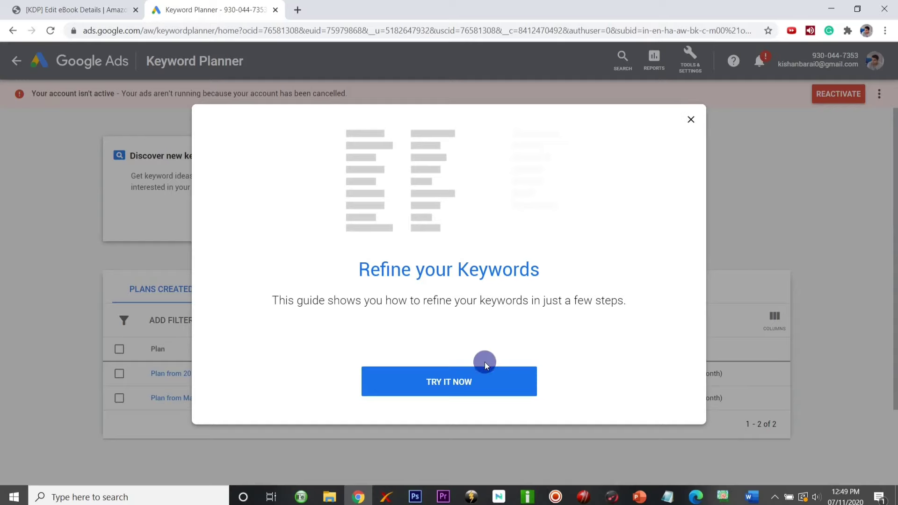
# Start the "Refine your Keywords" guide, review its list of stages and open Discover new keywords
pyautogui.click(477, 377)
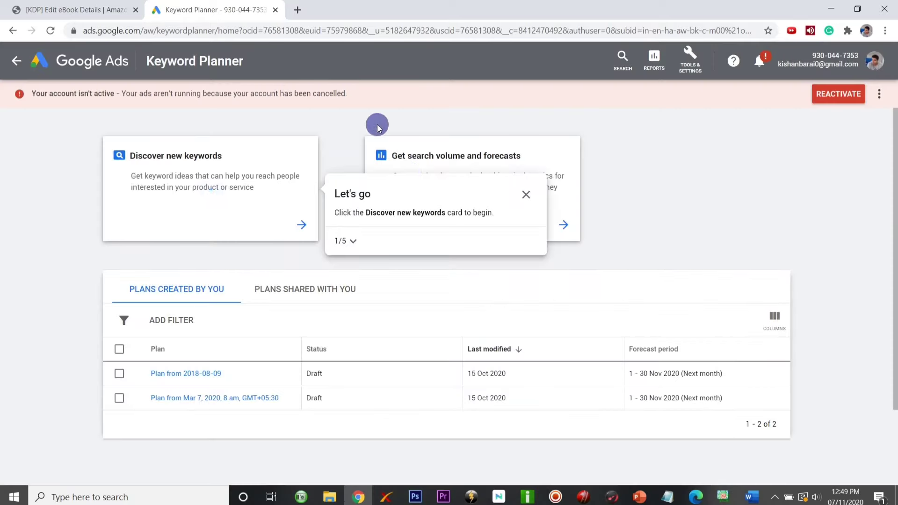
pyautogui.click(524, 193)
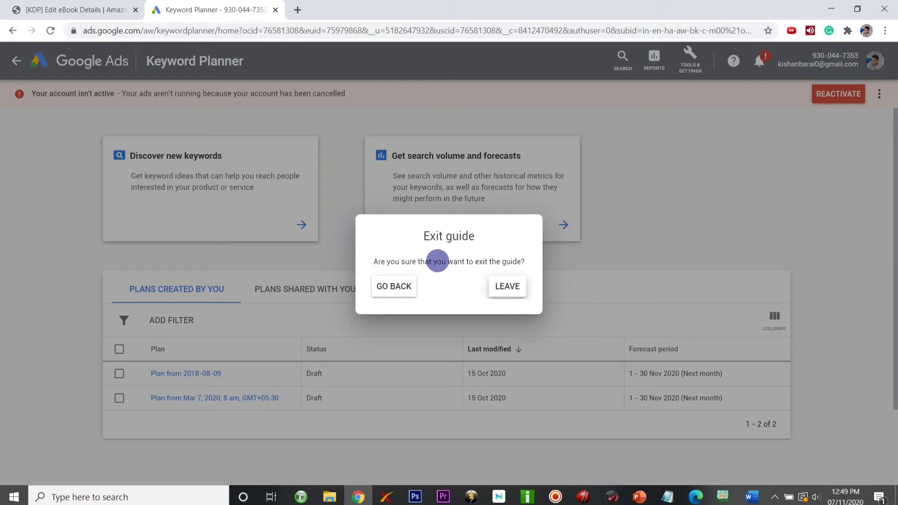
pyautogui.click(394, 286)
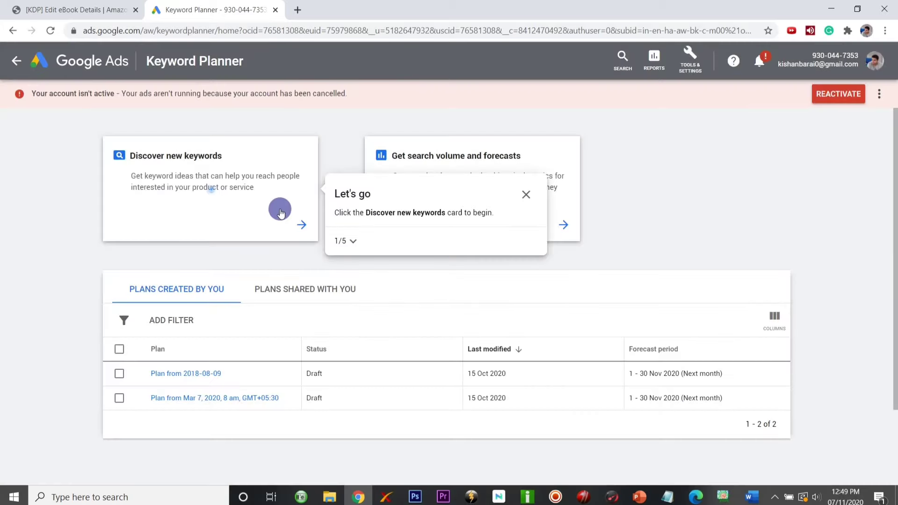
pyautogui.click(349, 248)
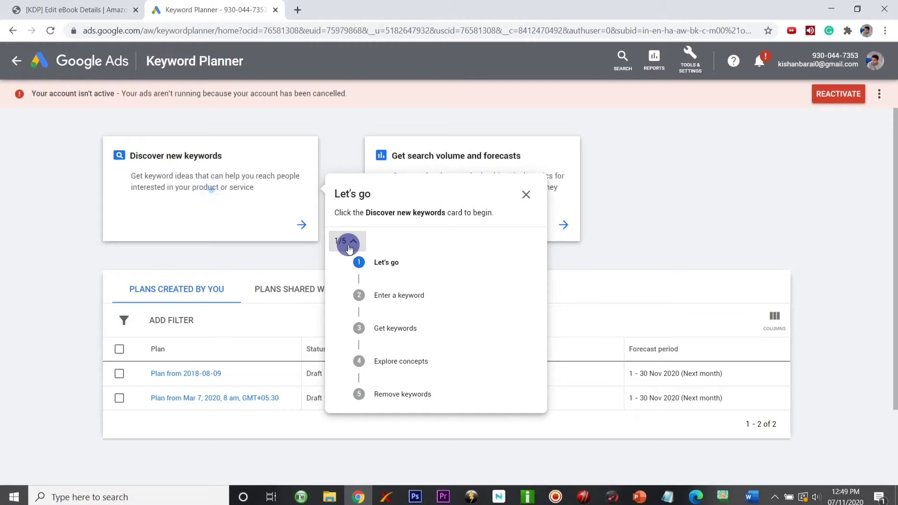
pyautogui.click(213, 191)
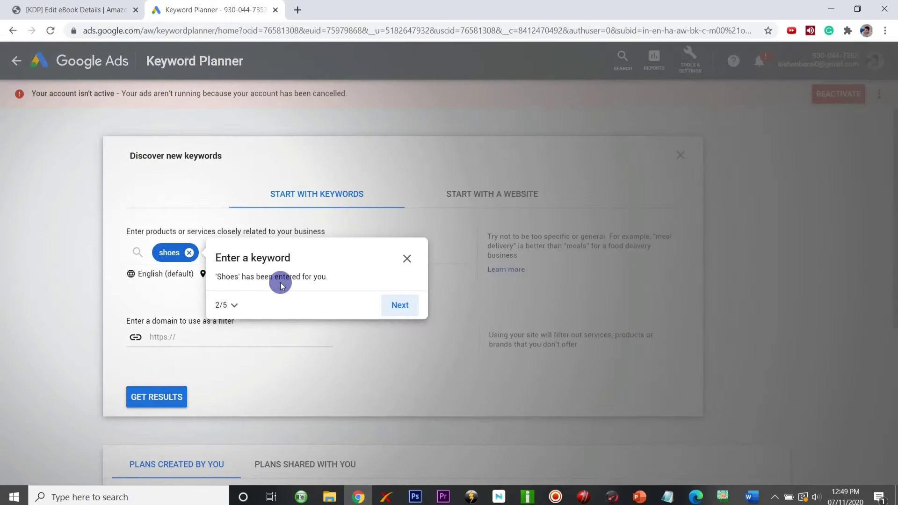
# Continue the guide with the sample keyword "shoes" and get its keyword results
pyautogui.click(245, 303)
pyautogui.click(245, 303)
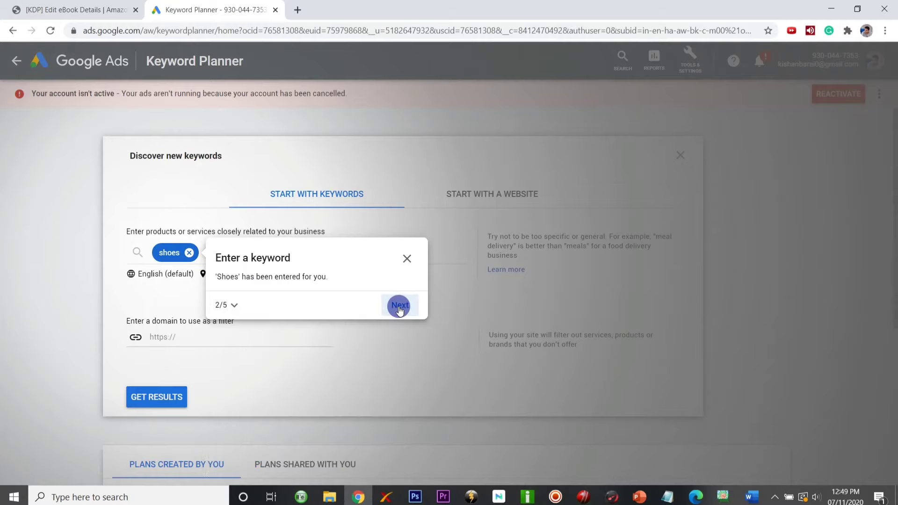
pyautogui.click(398, 305)
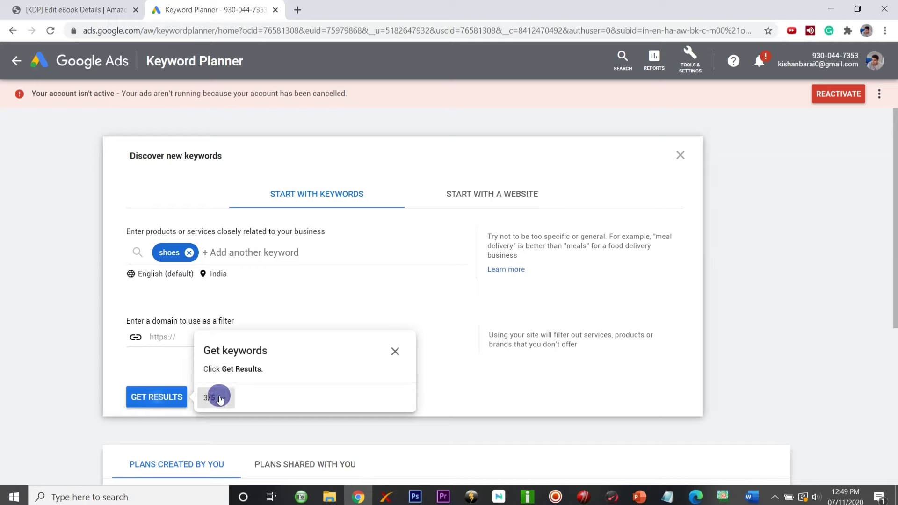
pyautogui.click(160, 398)
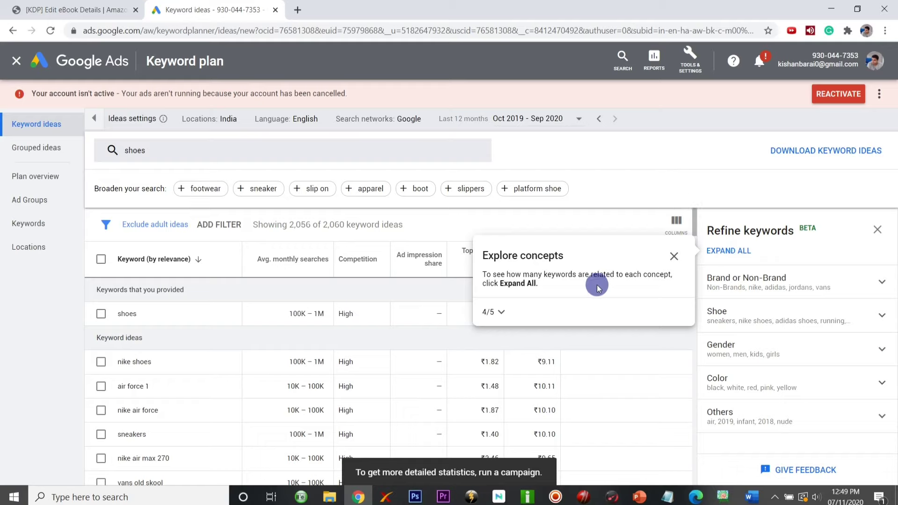
# Expand all the refinement concepts, exclude the nike brand and finish the guide with a positive rating
pyautogui.click(720, 257)
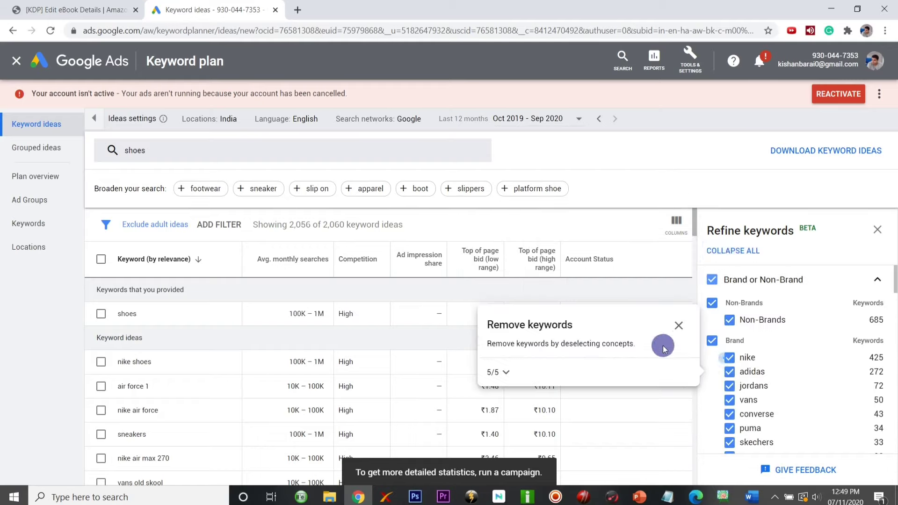
pyautogui.click(728, 362)
pyautogui.click(519, 303)
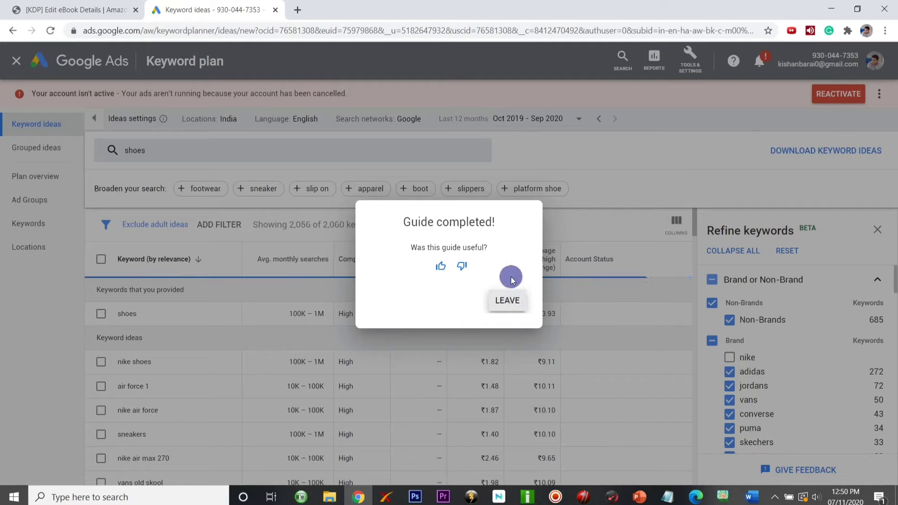
pyautogui.click(440, 268)
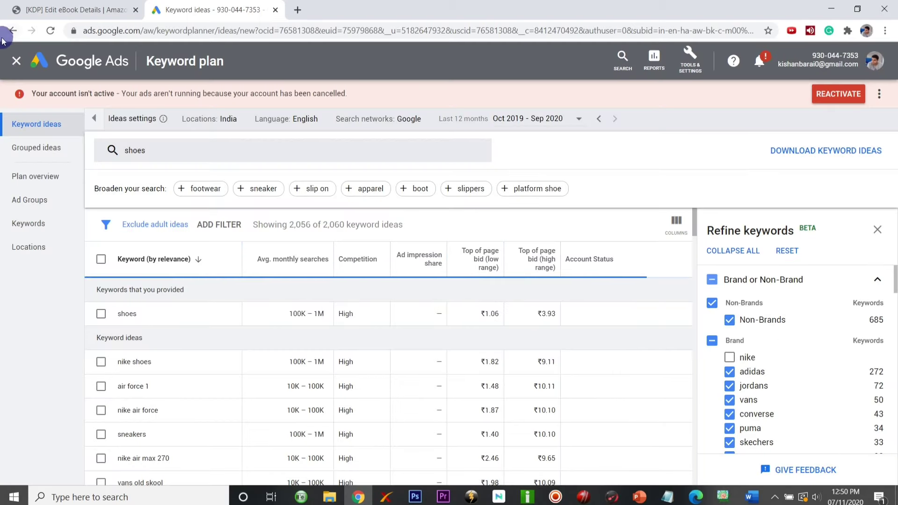
# Replace the sample keyword with "bhagavad gita" and get its keyword ideas
pyautogui.click(143, 152)
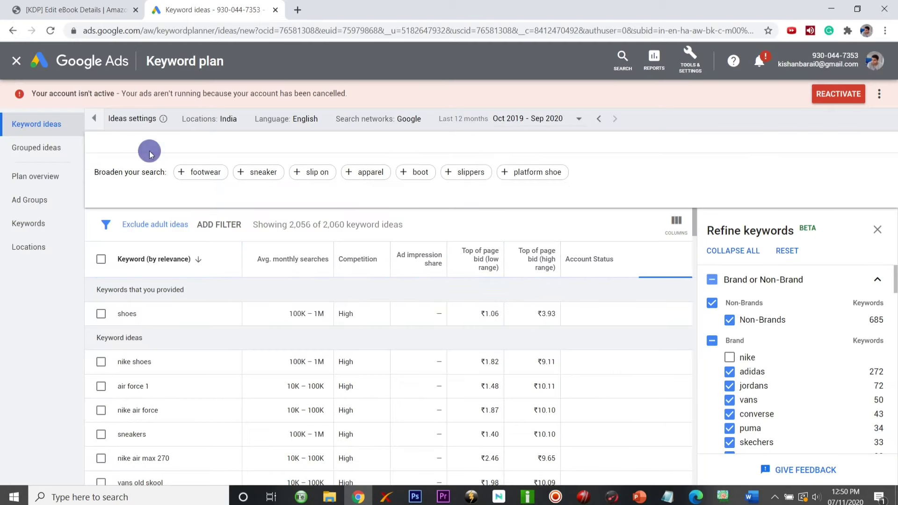
pyautogui.click(174, 209)
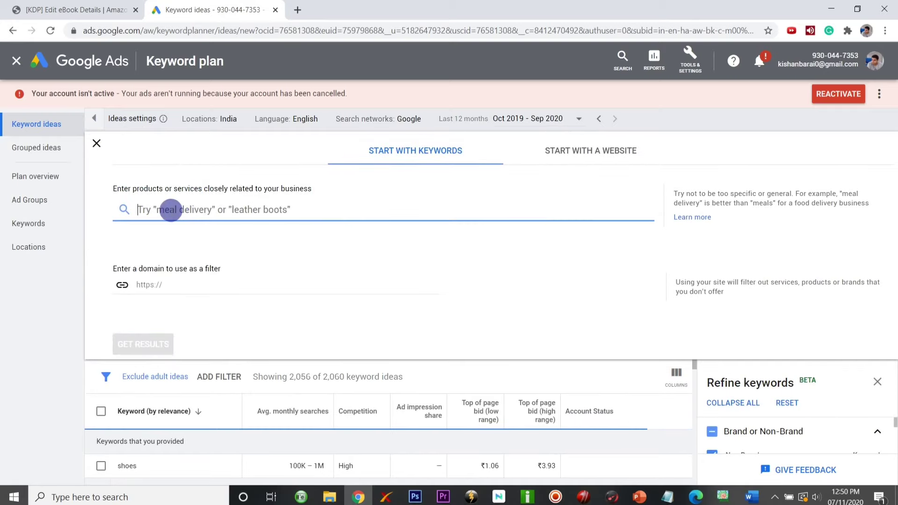
pyautogui.write('bhaga')
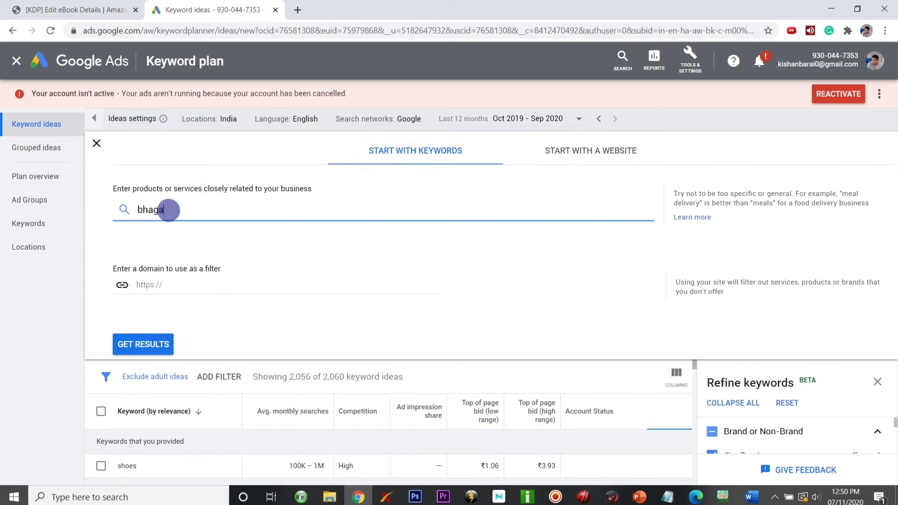
pyautogui.write('vad gita')
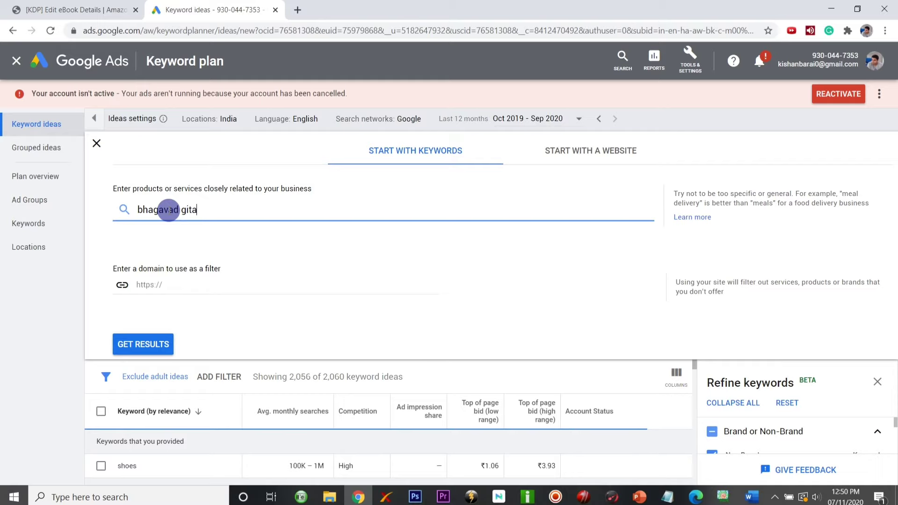
pyautogui.click(143, 343)
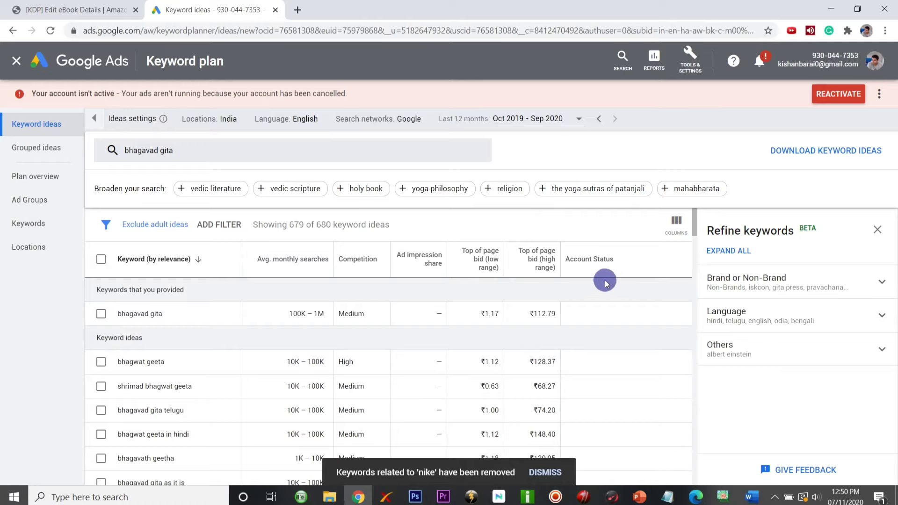
# Inspect the target location settings for the keyword ideas and close them without making changes
pyautogui.moveTo(696, 235)
pyautogui.mouseDown()
pyautogui.moveTo(695, 252)
pyautogui.moveTo(695, 231)
pyautogui.mouseUp()
pyautogui.moveTo(224, 120)
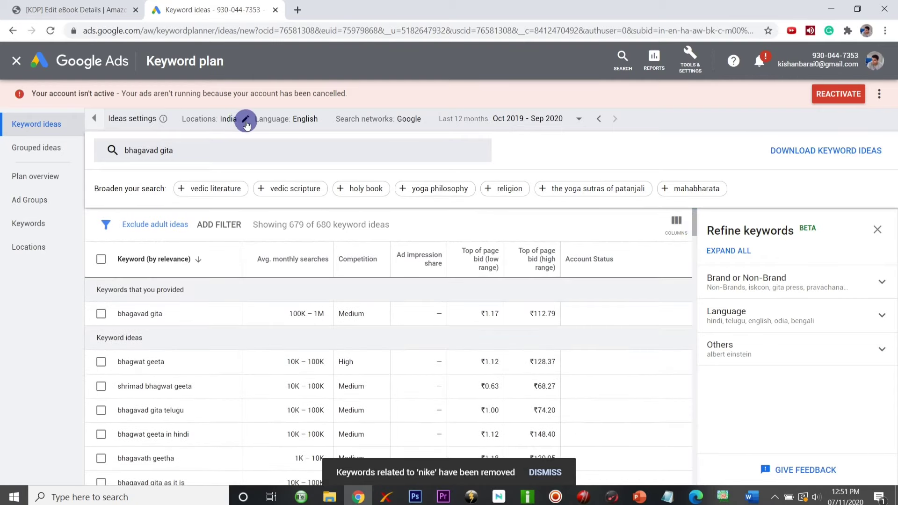
pyautogui.click(246, 123)
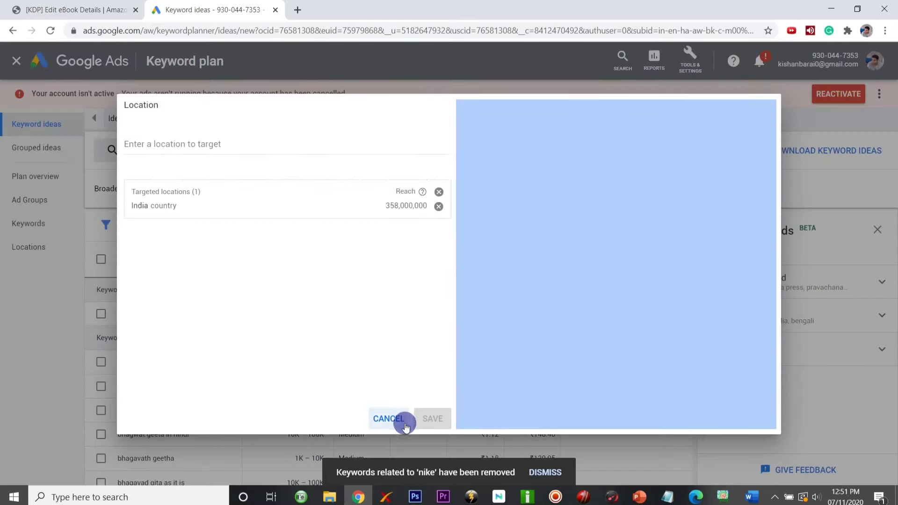
pyautogui.click(246, 140)
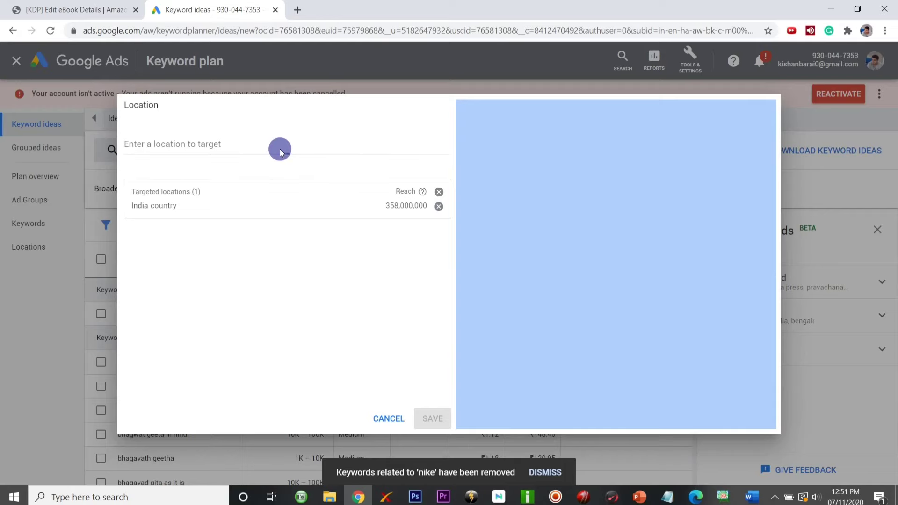
pyautogui.click(389, 419)
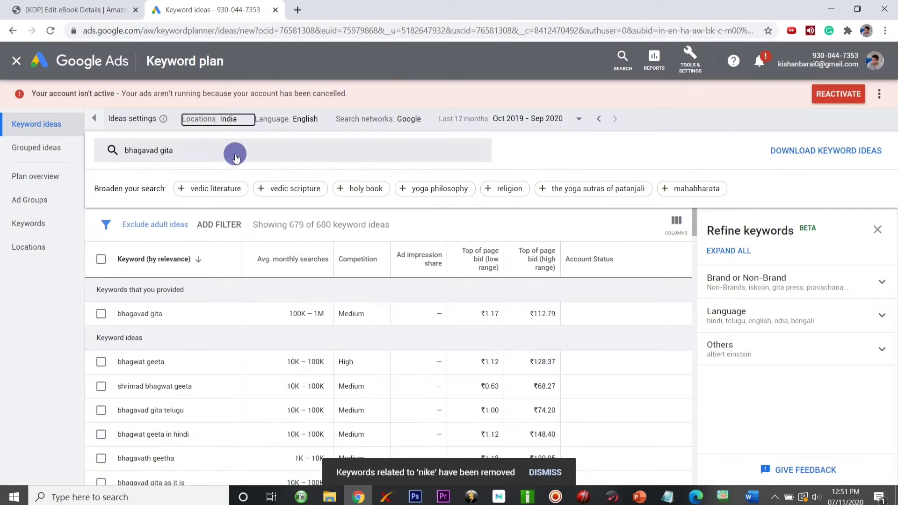
# Change the keyword to "bhagavad gita book", get its keyword ideas and review them
pyautogui.click(229, 154)
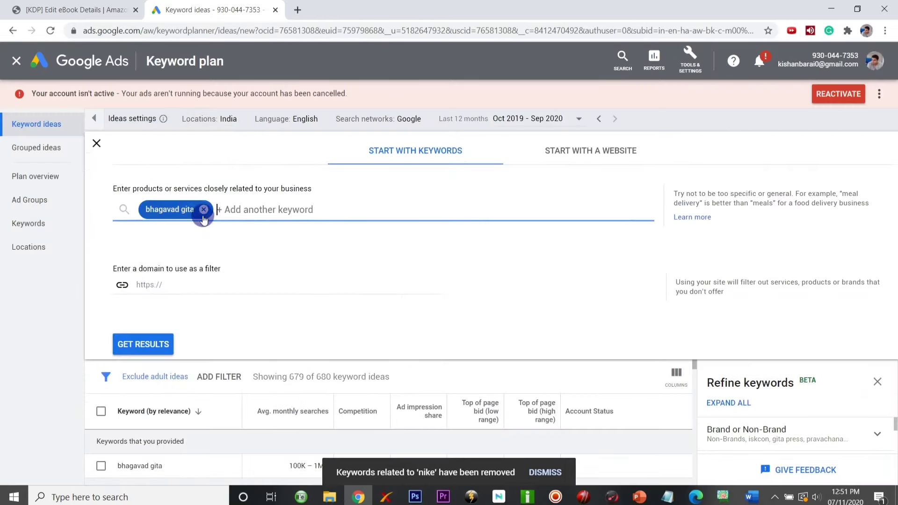
pyautogui.click(191, 207)
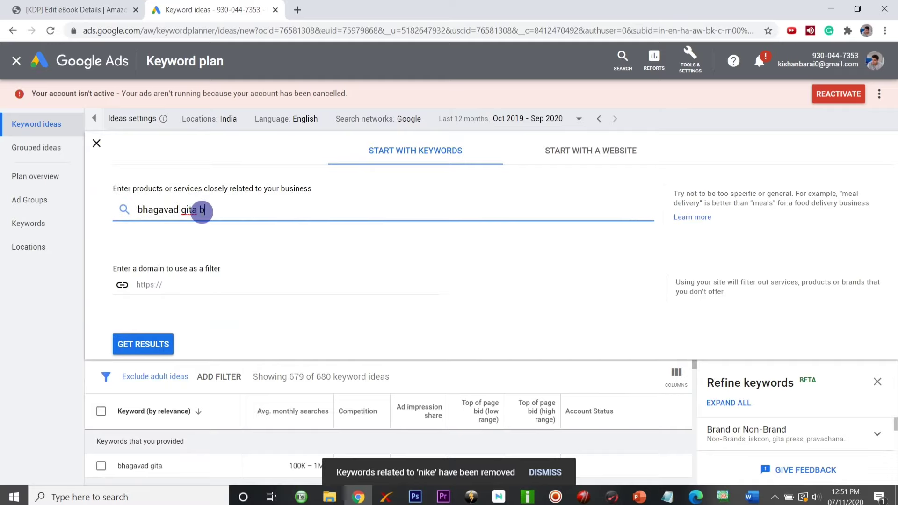
pyautogui.click(146, 342)
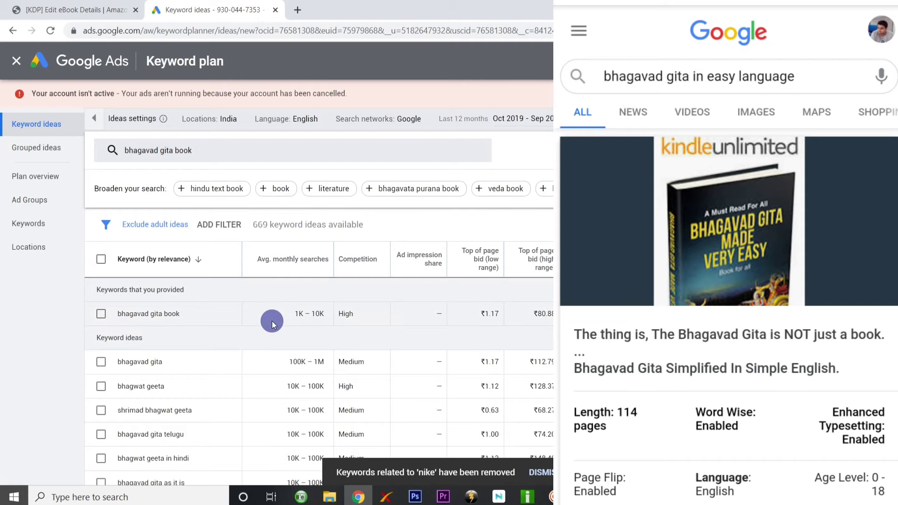
pyautogui.scroll(-2, 271, 317)
pyautogui.scroll(2, 272, 323)
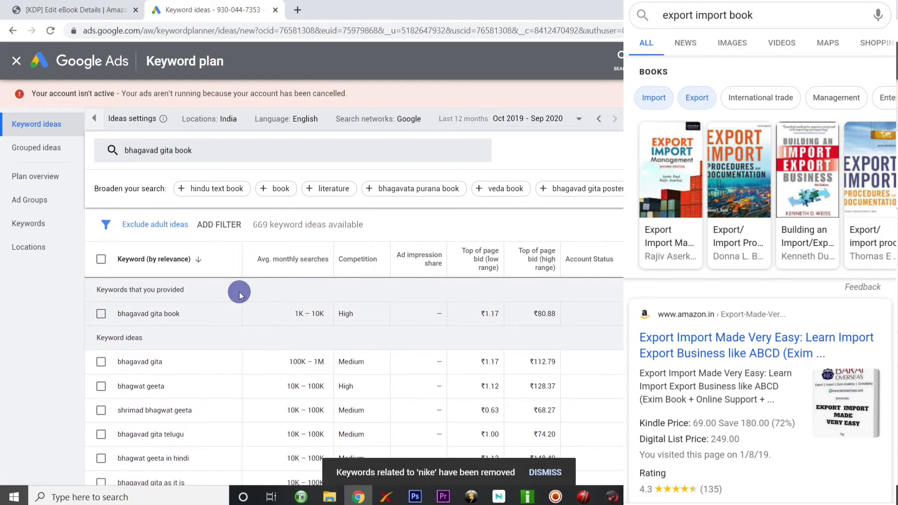
# Change the keyword to "bhagavad gita as it is" and get its keyword ideas
pyautogui.click(182, 151)
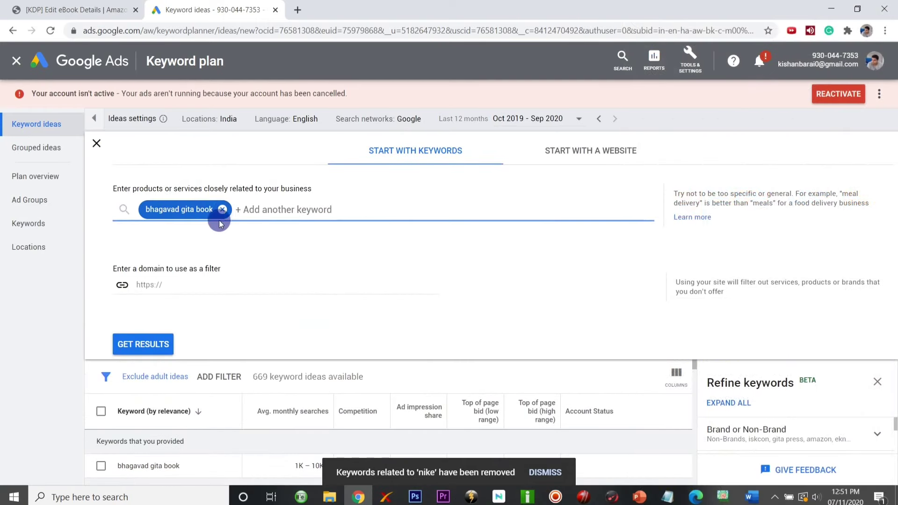
pyautogui.click(199, 209)
pyautogui.press('BackSpace')
pyautogui.press('BackSpace')
pyautogui.press('BackSpace')
pyautogui.press('BackSpace')
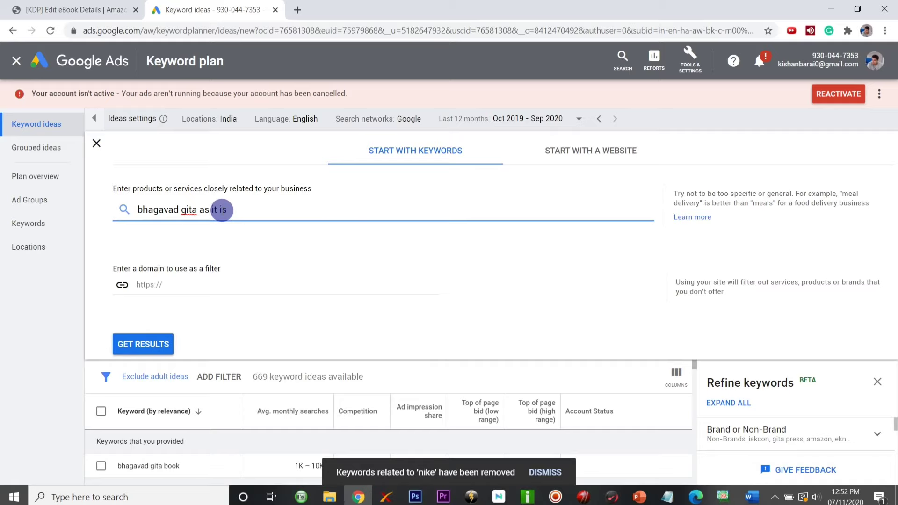
pyautogui.write('as it is')
pyautogui.click(143, 344)
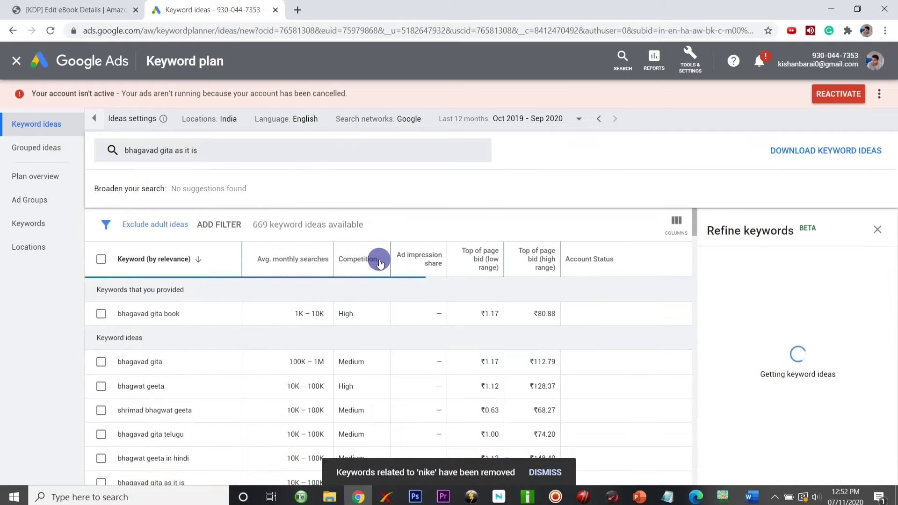
pyautogui.scroll(-4, 297, 403)
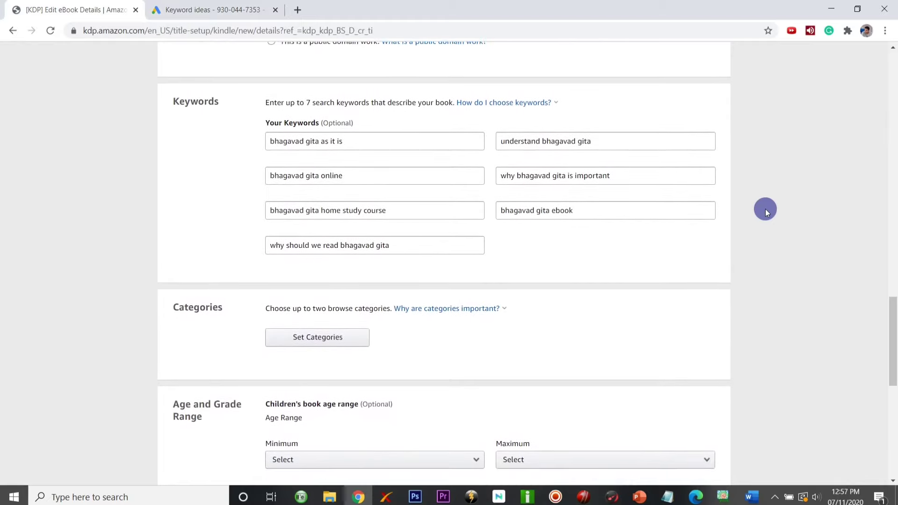
# Set the children's book age range on the KDP eBook details page to a minimum of 8 and a maximum of 18+
pyautogui.scroll(-7, 765, 209)
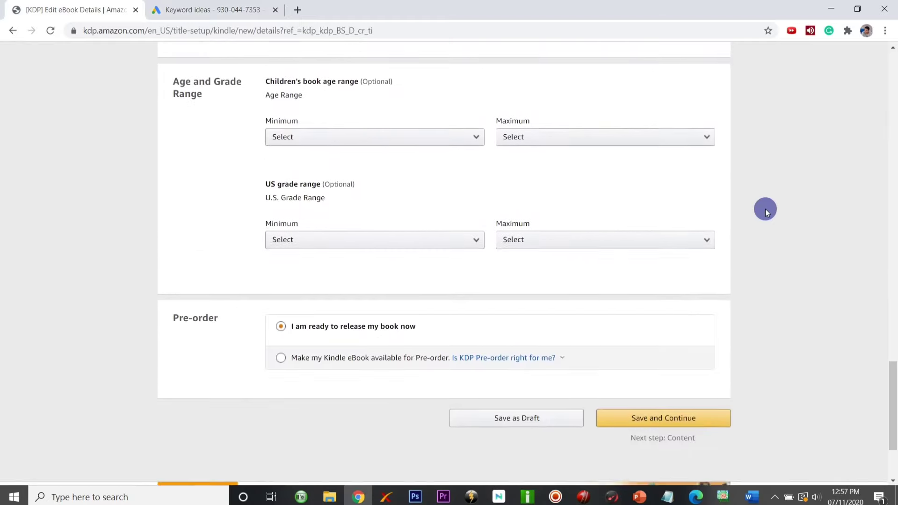
pyautogui.scroll(1, 766, 209)
pyautogui.click(402, 163)
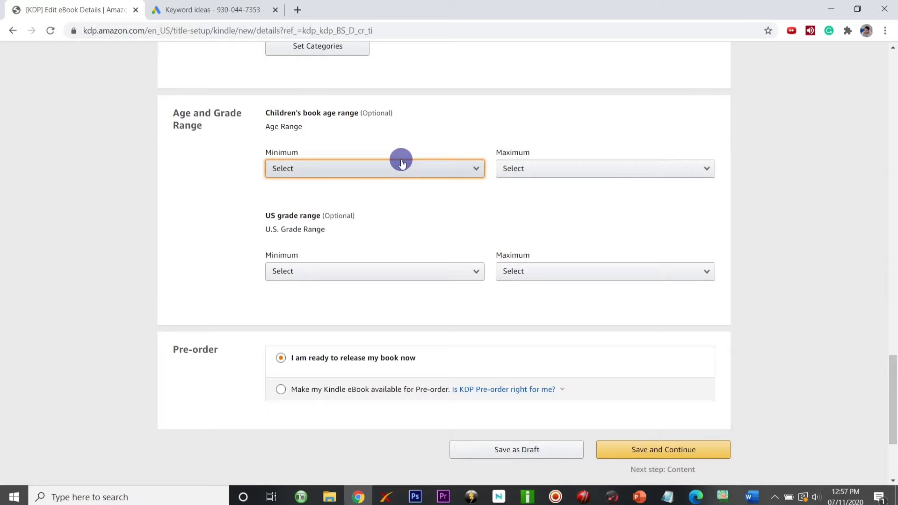
pyautogui.scroll(3, 401, 117)
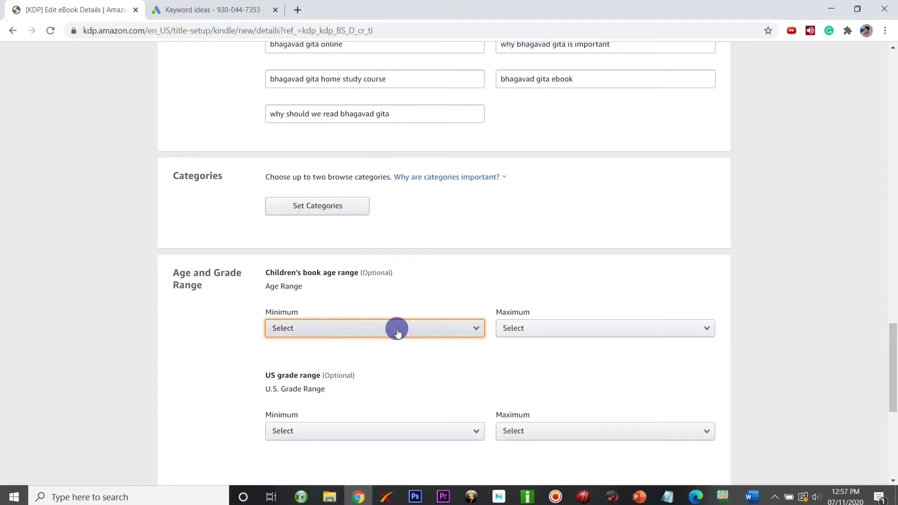
pyautogui.click(404, 335)
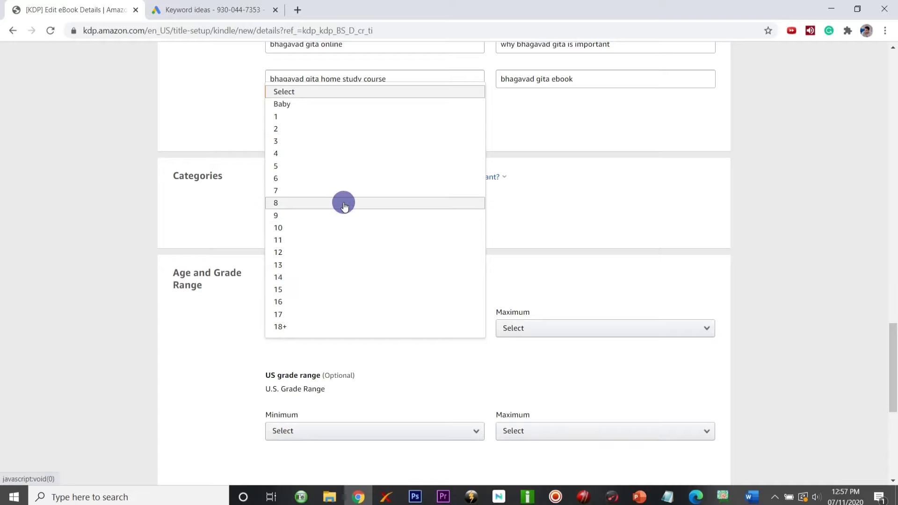
pyautogui.click(344, 205)
pyautogui.click(535, 323)
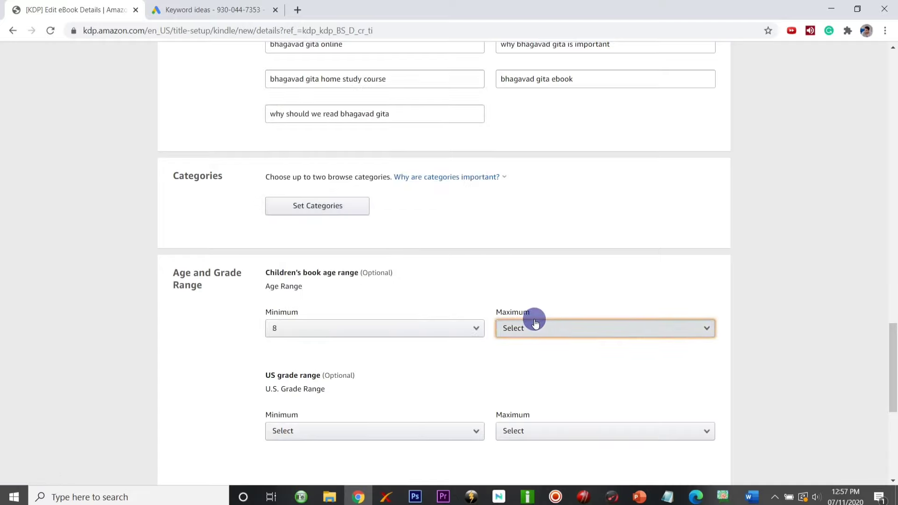
pyautogui.scroll(-1, 569, 362)
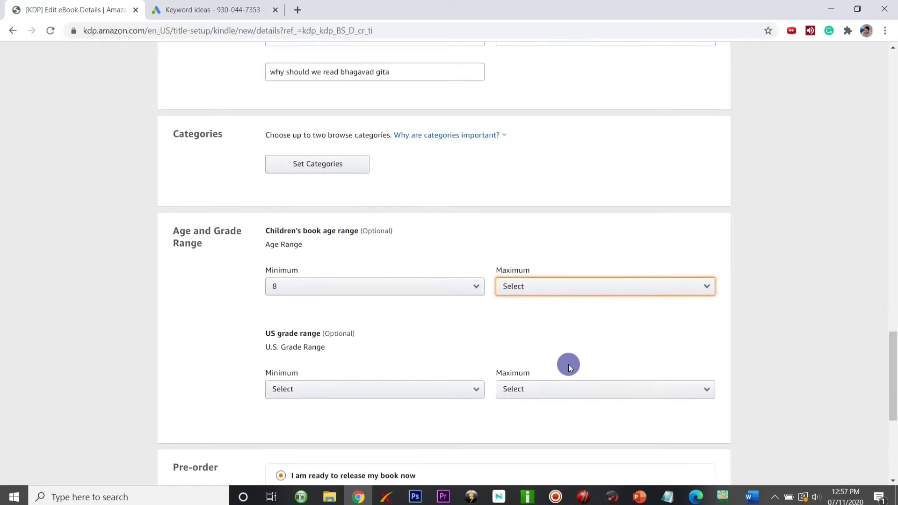
pyautogui.click(574, 289)
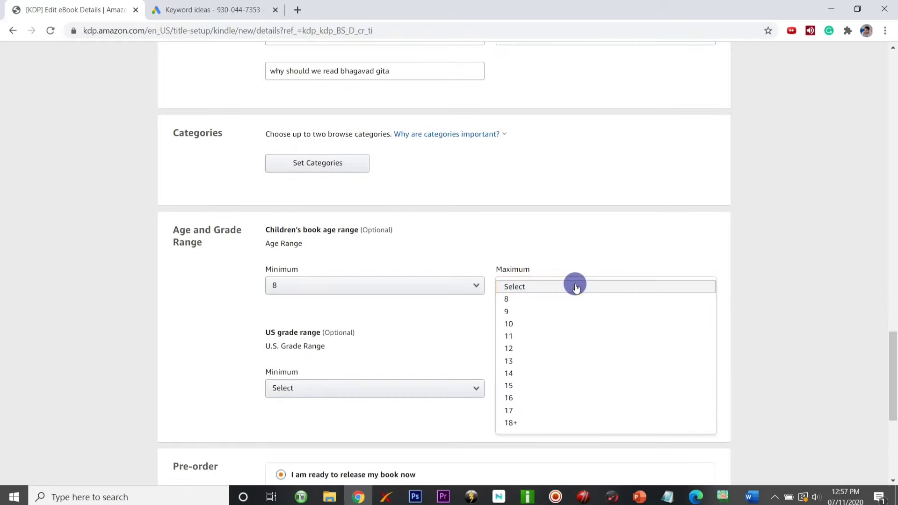
pyautogui.click(526, 423)
# Set the US grade range from 6th grade to 12th grade
pyautogui.click(341, 389)
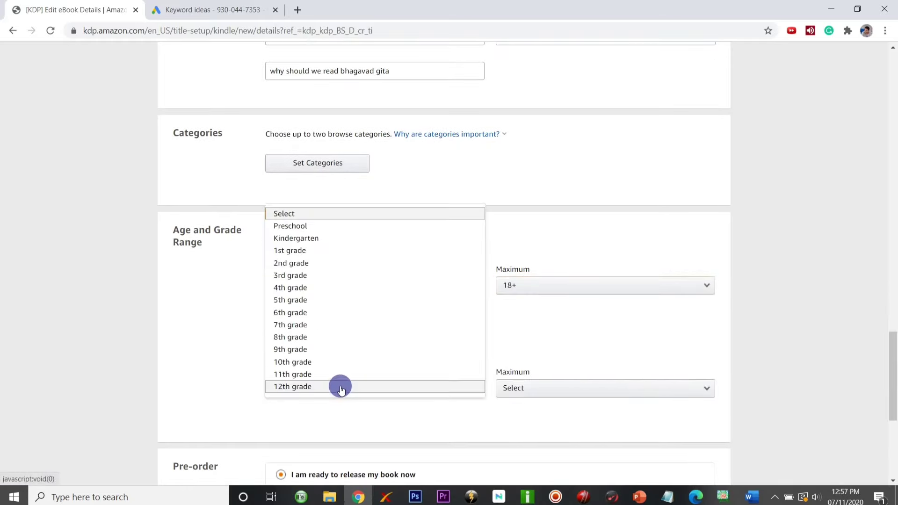
pyautogui.click(323, 311)
pyautogui.click(515, 391)
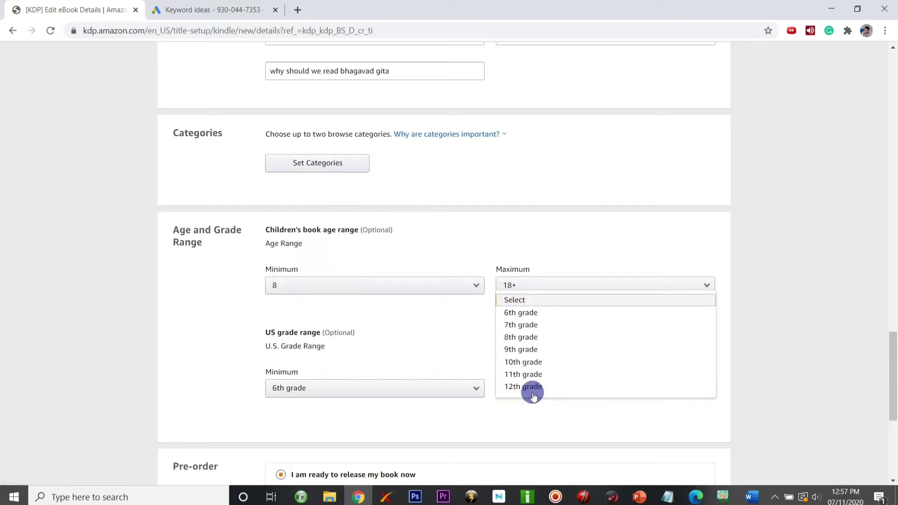
pyautogui.click(532, 387)
pyautogui.scroll(-3, 463, 328)
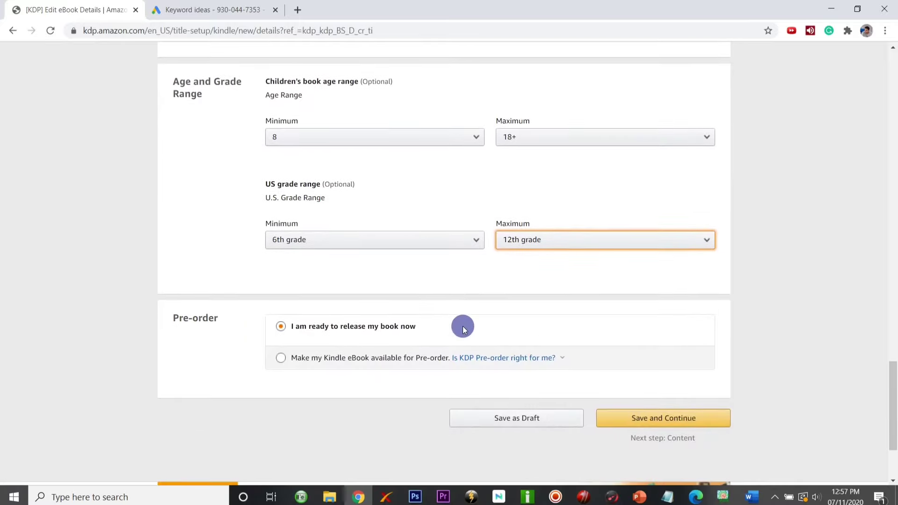
# Open the book's category selection, expand Religion under Nonfiction and look through its subcategories
pyautogui.scroll(5, 463, 328)
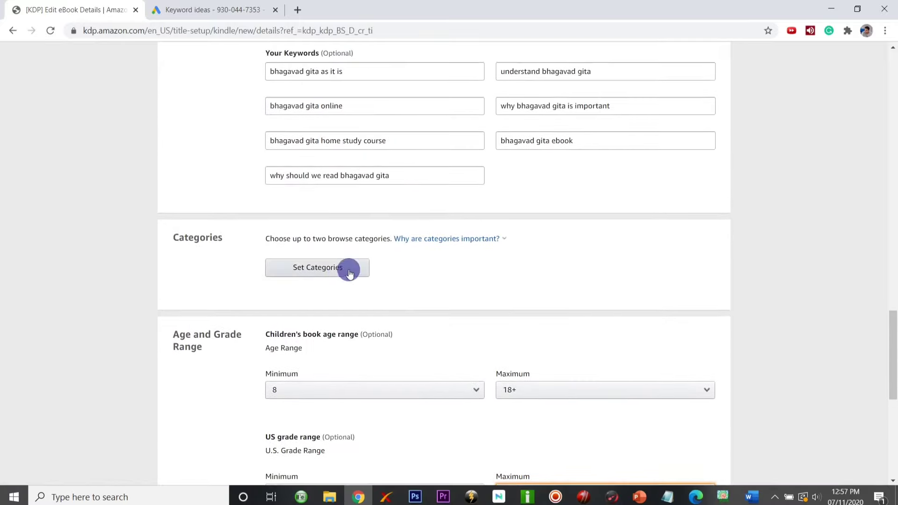
pyautogui.click(339, 268)
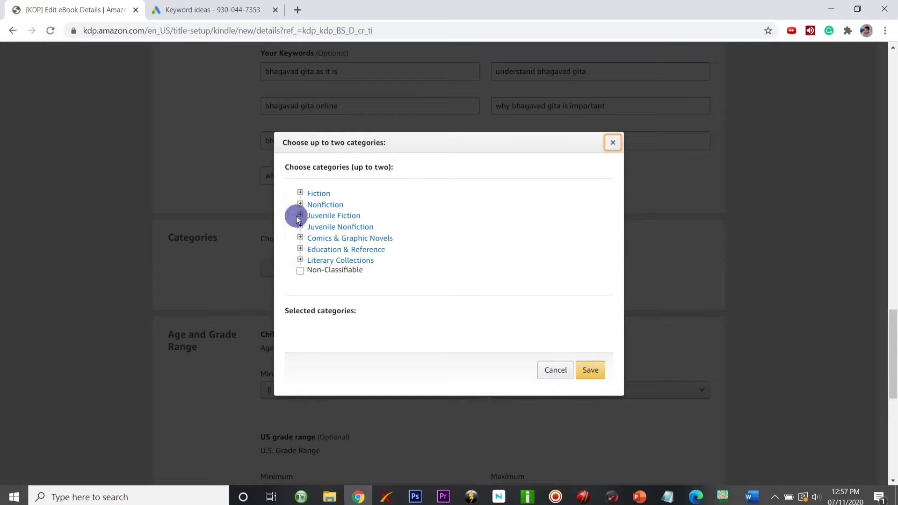
pyautogui.click(300, 205)
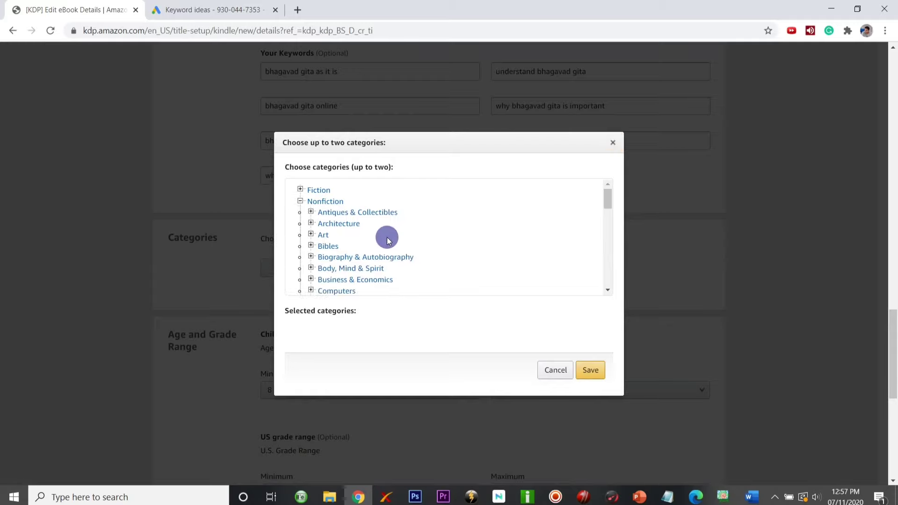
pyautogui.scroll(-3, 387, 239)
pyautogui.scroll(-4, 387, 241)
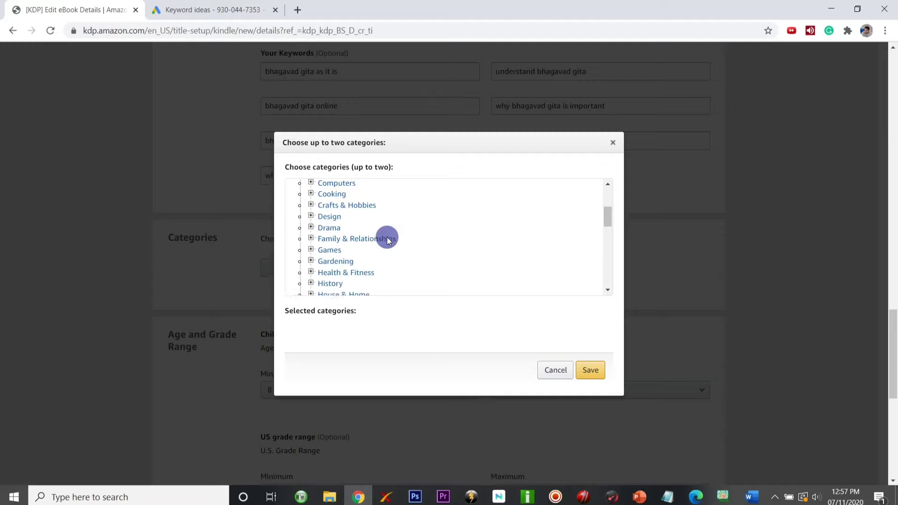
pyautogui.scroll(-5, 387, 240)
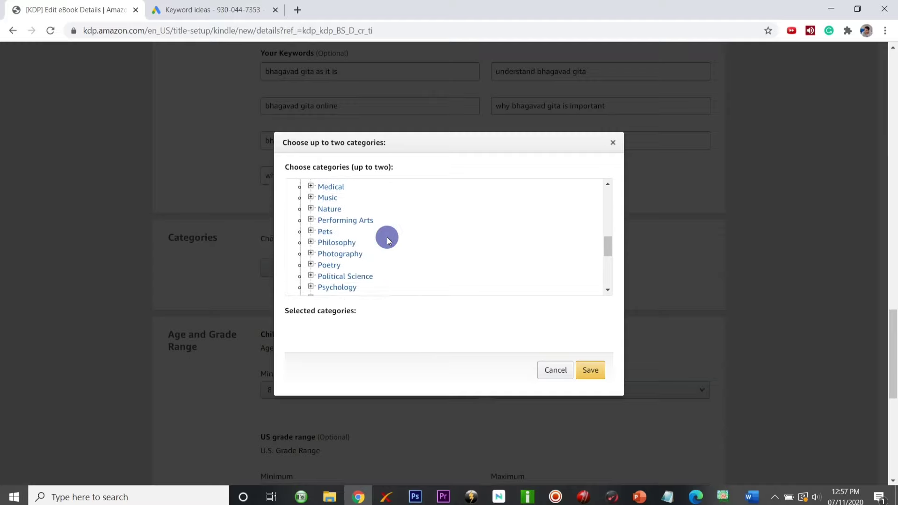
pyautogui.scroll(3, 388, 240)
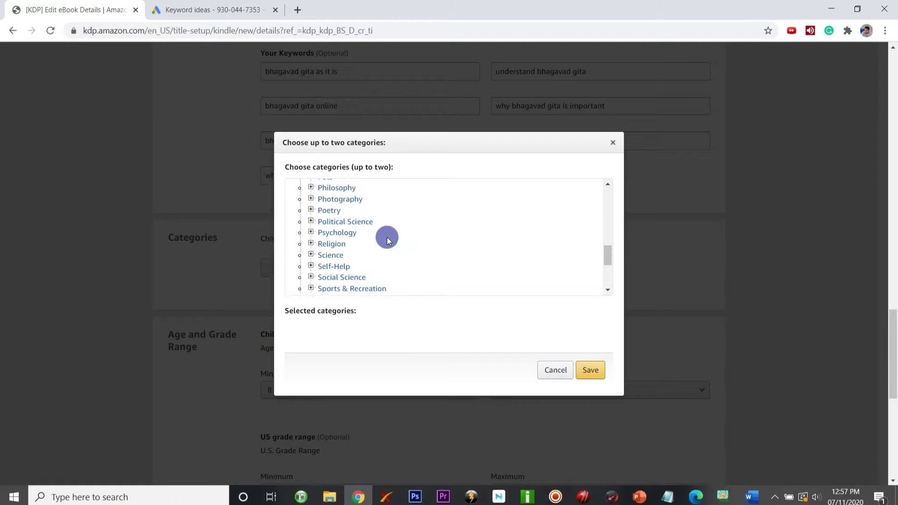
pyautogui.scroll(-1, 387, 241)
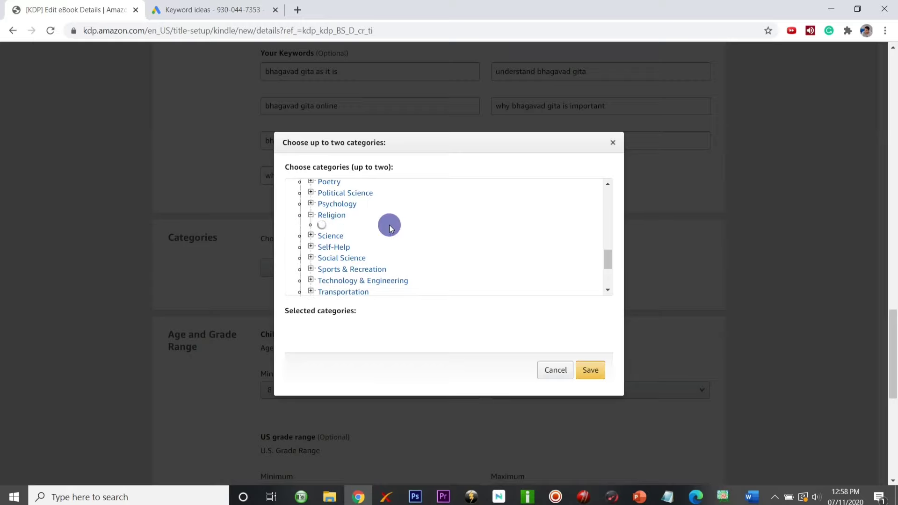
pyautogui.scroll(-2, 439, 233)
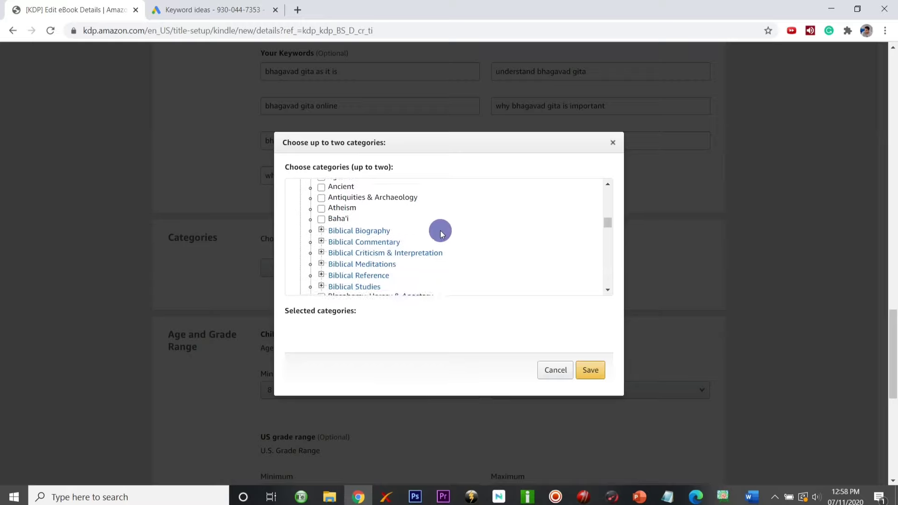
pyautogui.scroll(-4, 440, 233)
pyautogui.scroll(-5, 441, 233)
pyautogui.scroll(-3, 441, 232)
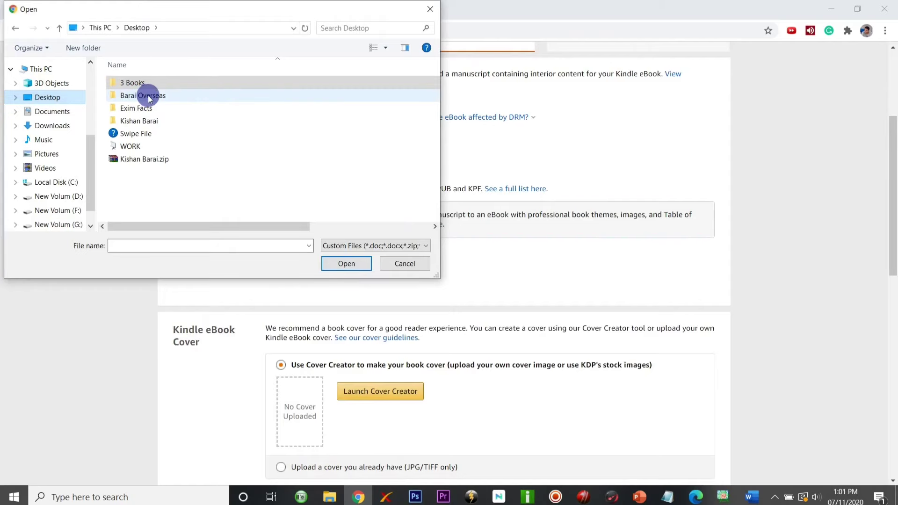
# Upload the "HOW TO UNDERSTAND BHAGAVAD GITA" EPUB file from its folder on the Desktop as the eBook manuscript
pyautogui.doubleClick(161, 120)
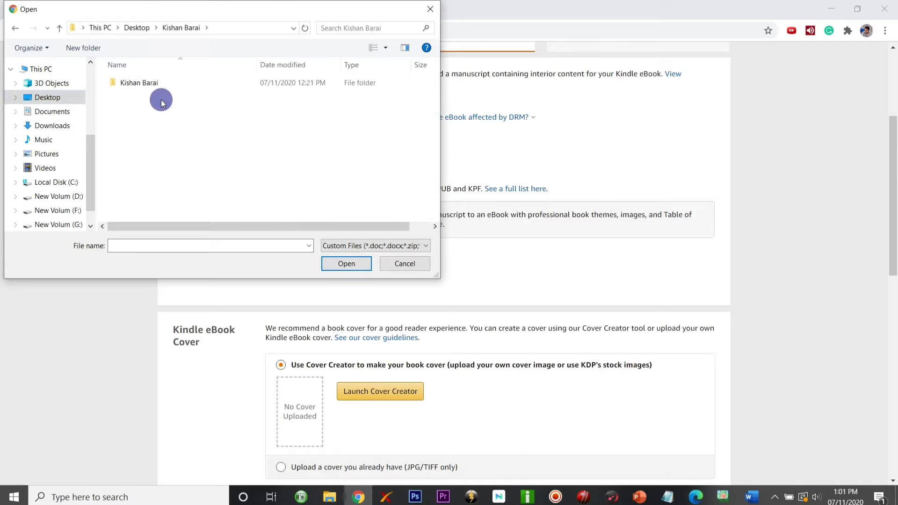
pyautogui.doubleClick(160, 83)
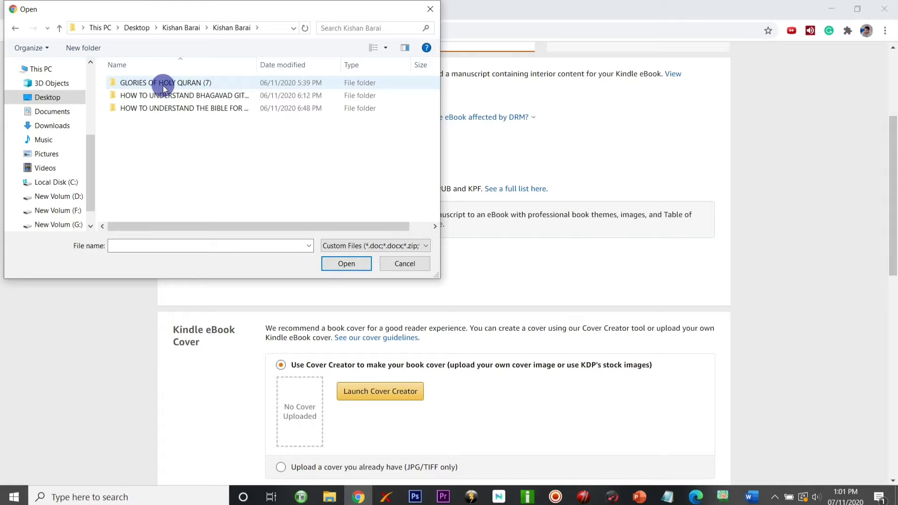
pyautogui.doubleClick(162, 95)
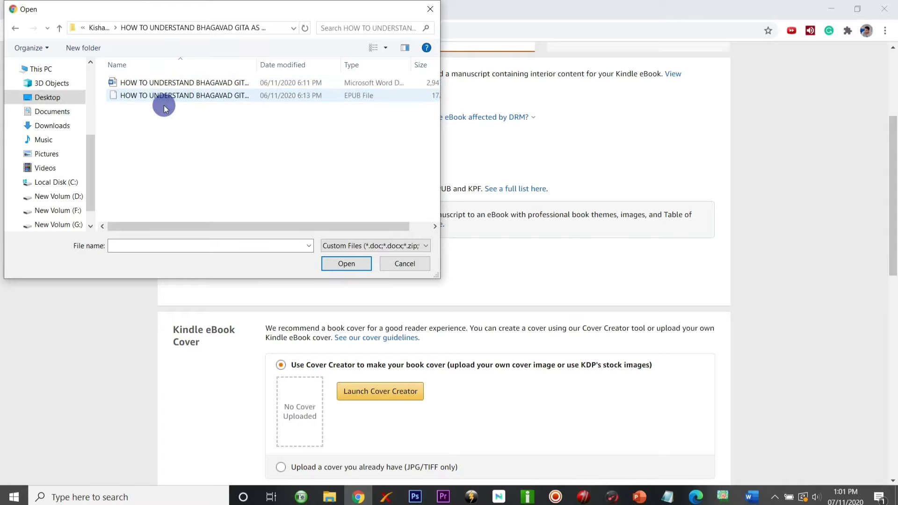
pyautogui.click(176, 94)
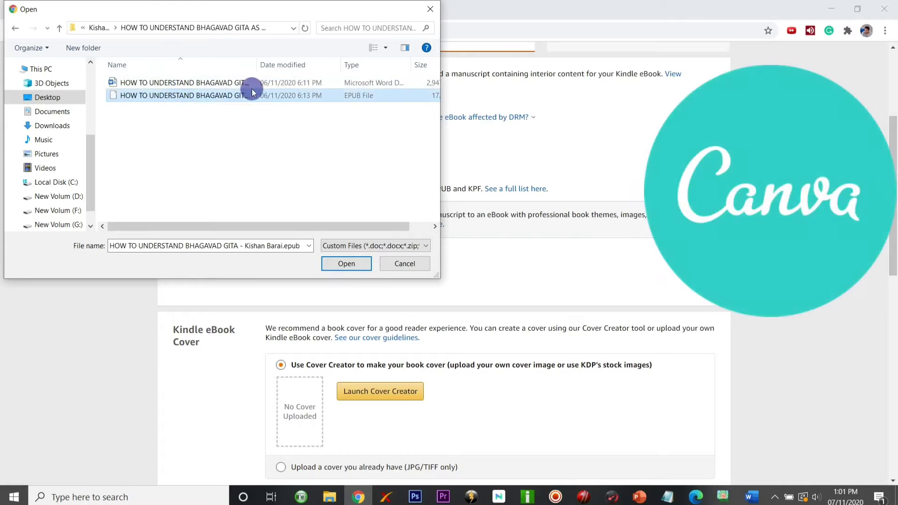
pyautogui.moveTo(272, 62); pyautogui.dragTo(334, 62)
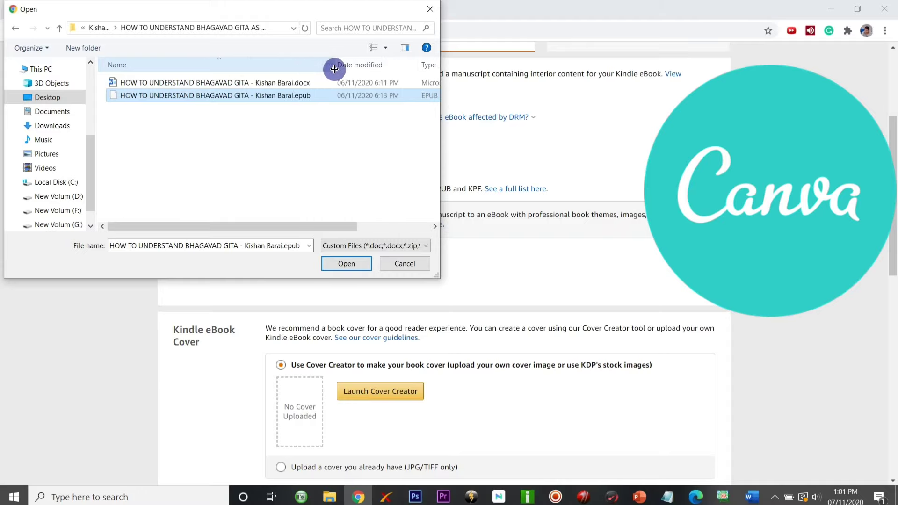
pyautogui.click(322, 265)
pyautogui.click(343, 264)
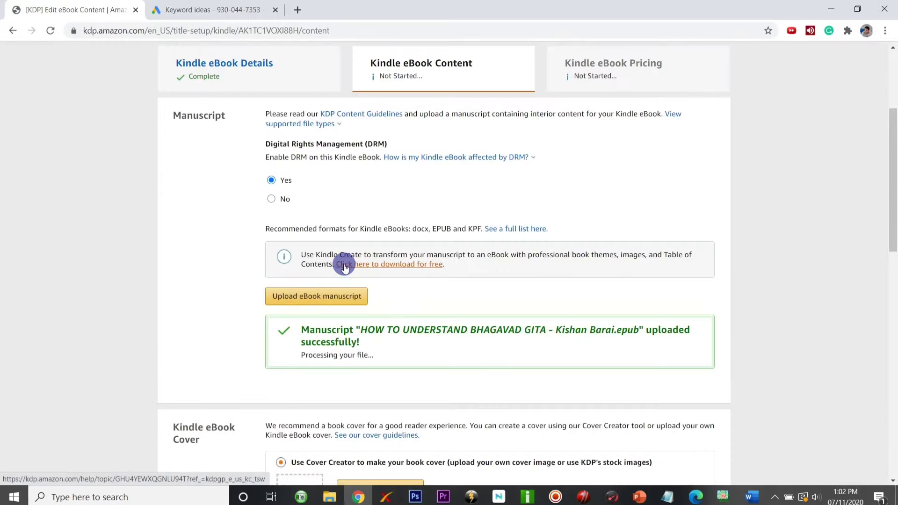
# Choose to upload an existing JPG/TIFF cover and find its file in the Desktop's 3 Books > Bhagavad Gita folder
pyautogui.scroll(-5, 449, 305)
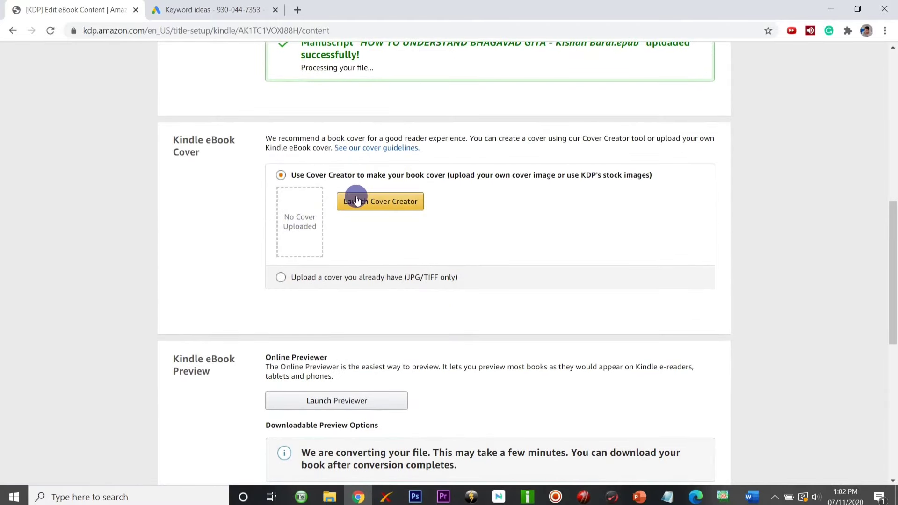
pyautogui.click(316, 277)
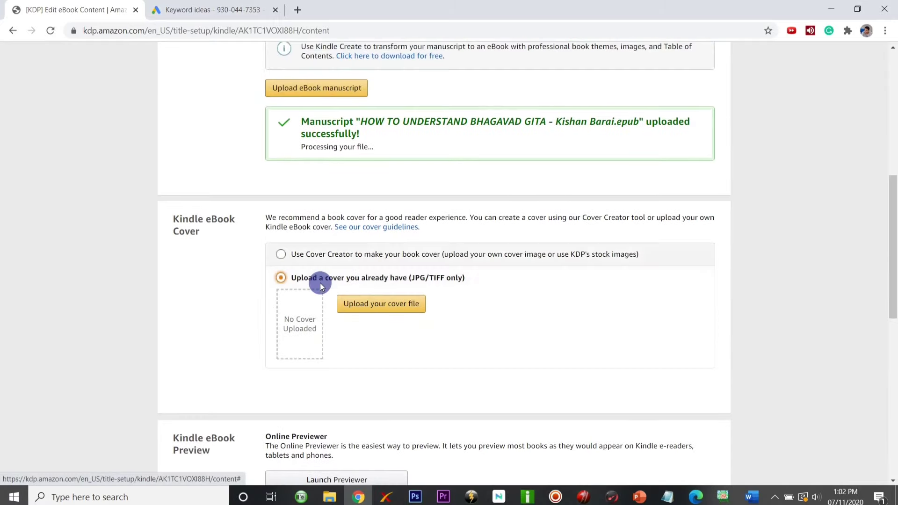
pyautogui.click(360, 300)
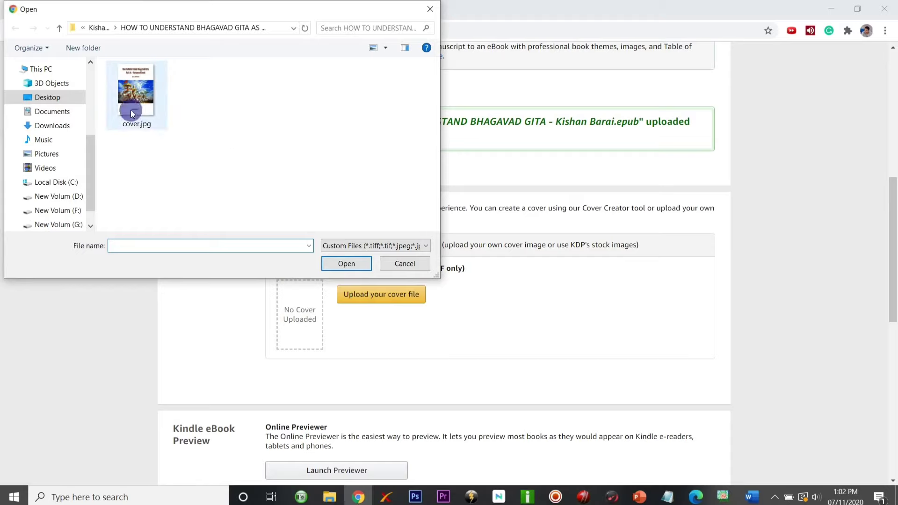
pyautogui.click(49, 98)
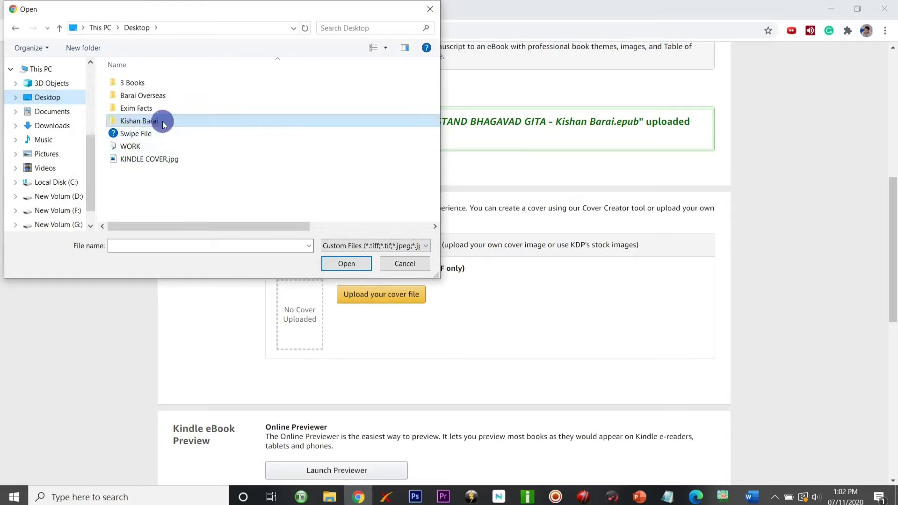
pyautogui.doubleClick(164, 81)
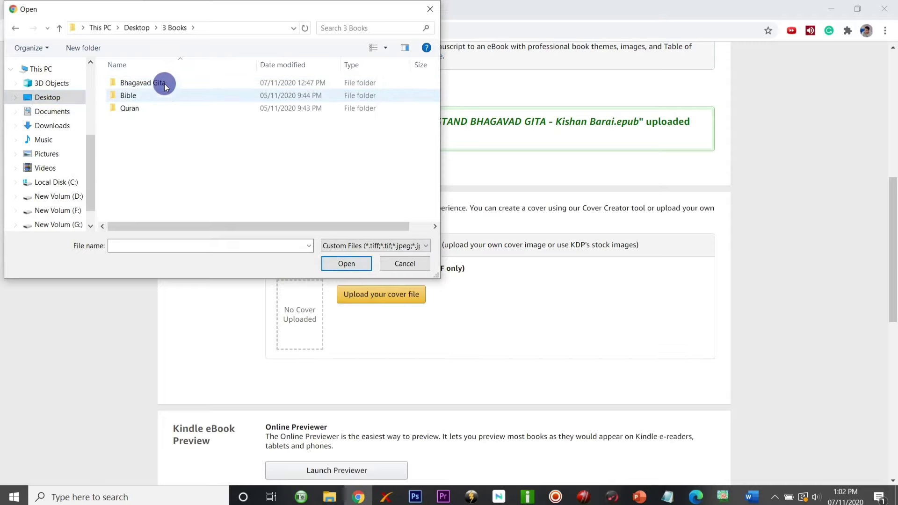
pyautogui.doubleClick(164, 84)
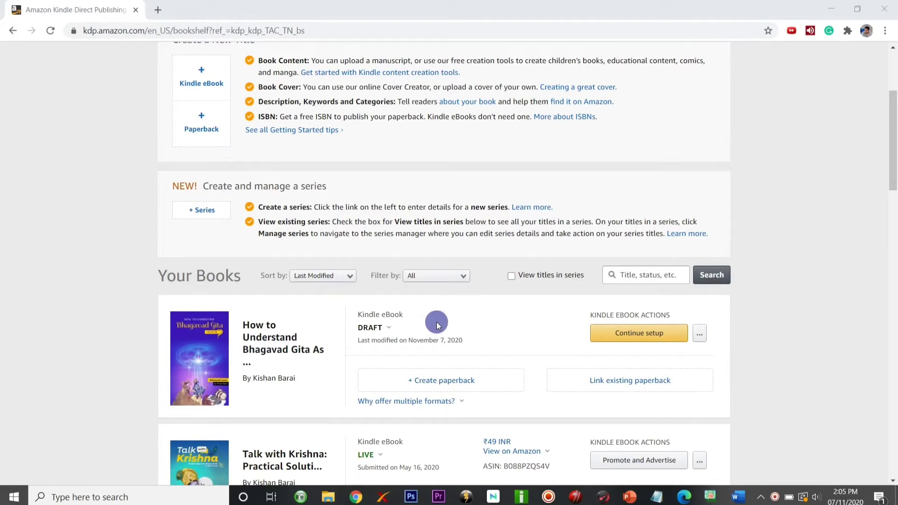
# Continue the setup of the "How to Understand Bhagavad Gita As it Is ?" draft, check its details and open its eBook content page
pyautogui.click(658, 333)
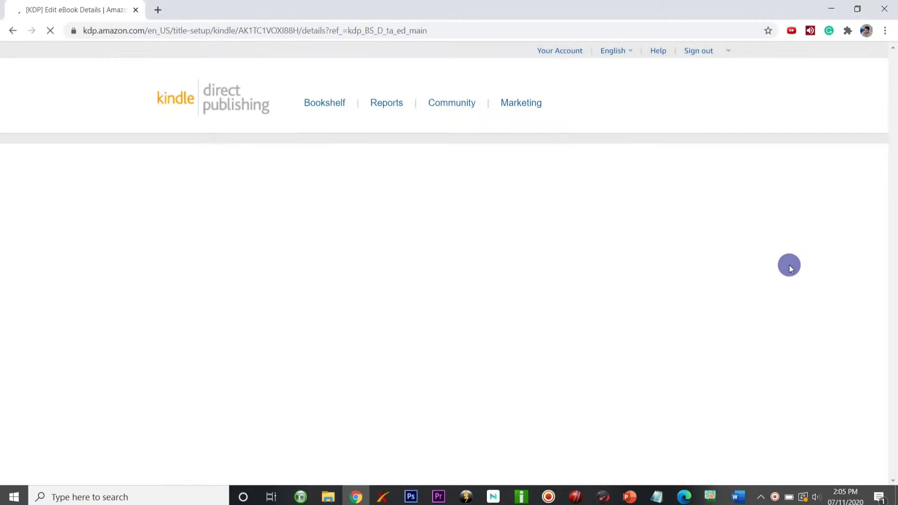
pyautogui.scroll(-15, 790, 267)
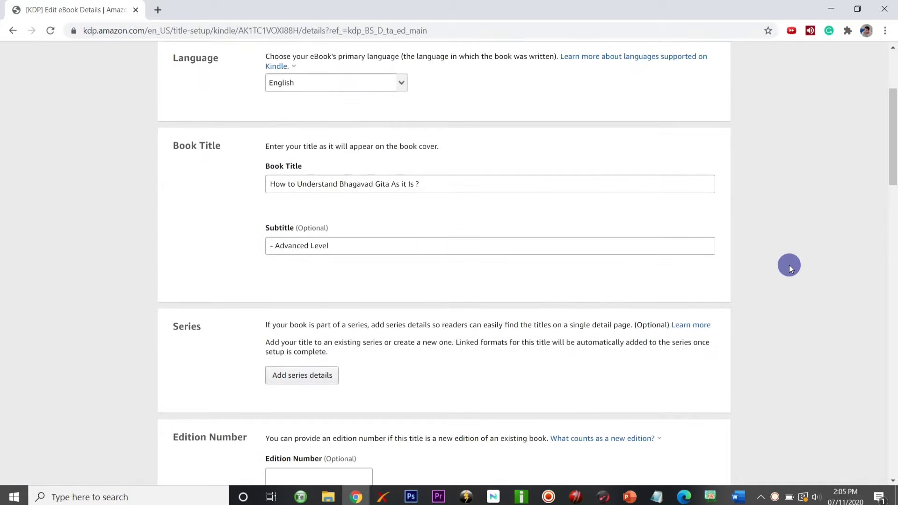
pyautogui.scroll(-15, 789, 267)
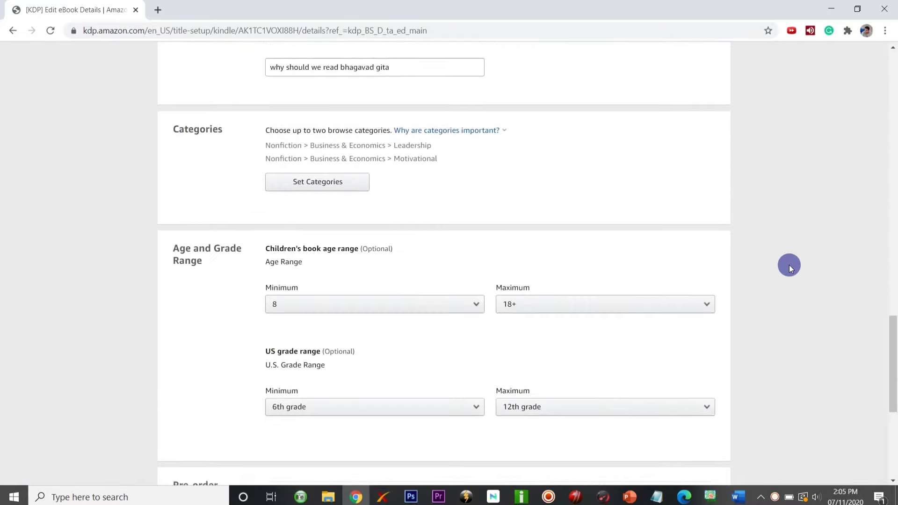
pyautogui.scroll(20, 790, 267)
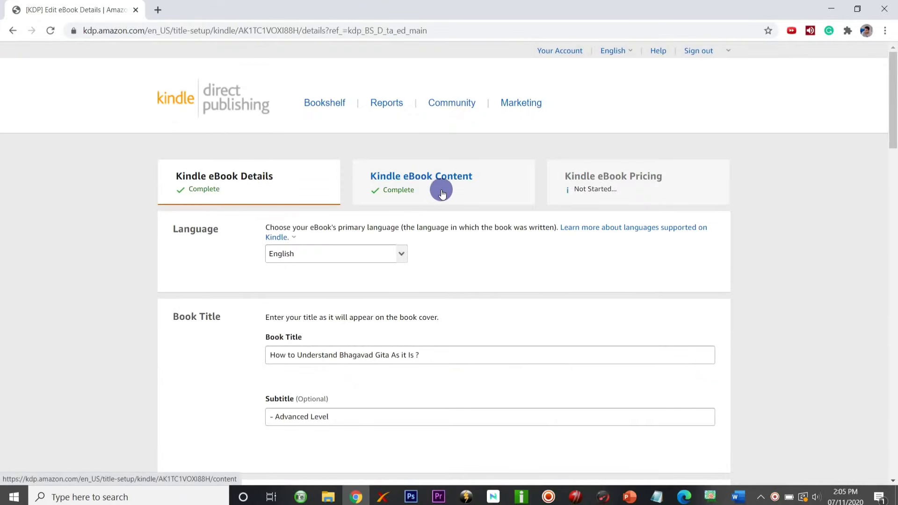
pyautogui.click(440, 182)
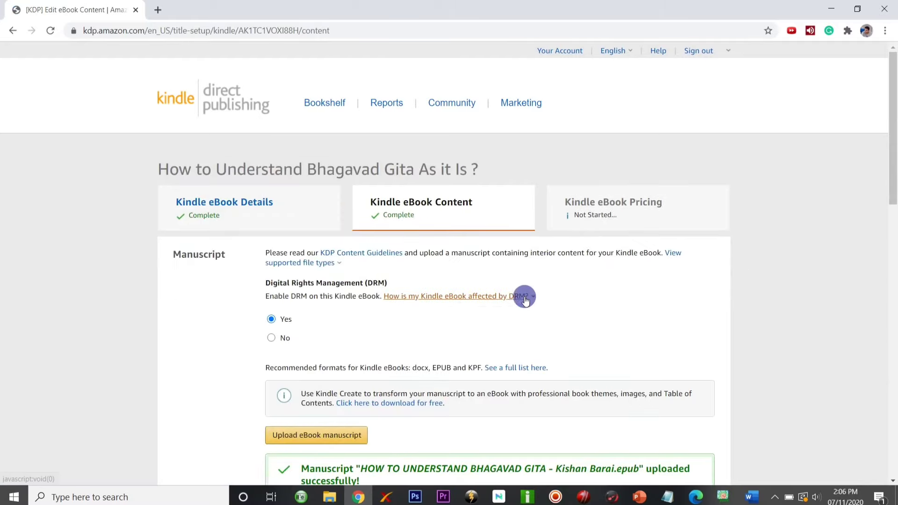
# Consult the DRM explanation and review the manuscript, cover, preview and ISBN sections of the eBook content page
pyautogui.click(524, 296)
pyautogui.click(697, 279)
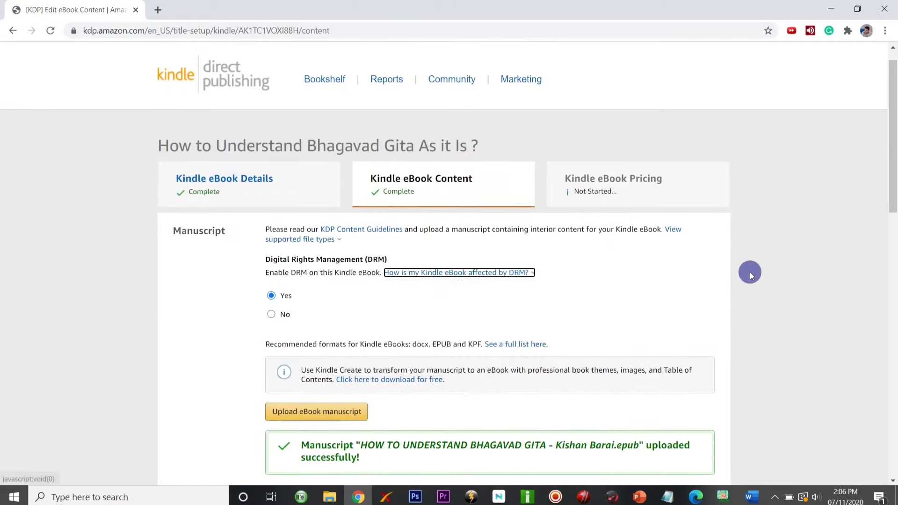
pyautogui.scroll(-15, 750, 271)
pyautogui.scroll(6, 750, 272)
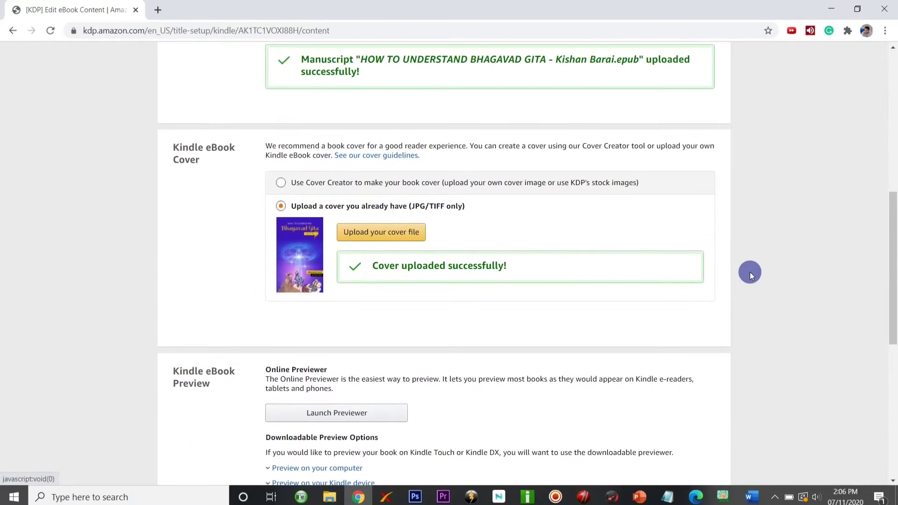
pyautogui.scroll(5, 751, 271)
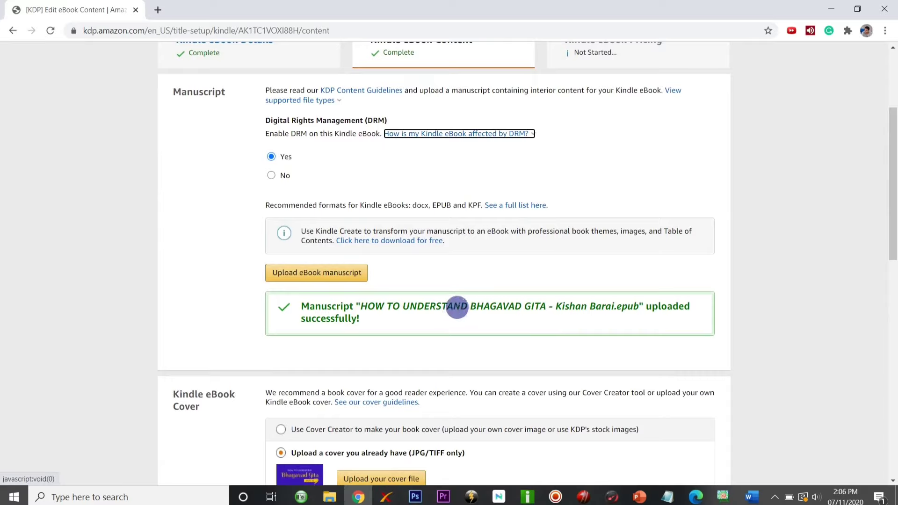
pyautogui.click(788, 232)
pyautogui.scroll(-1, 787, 232)
pyautogui.scroll(-10, 787, 232)
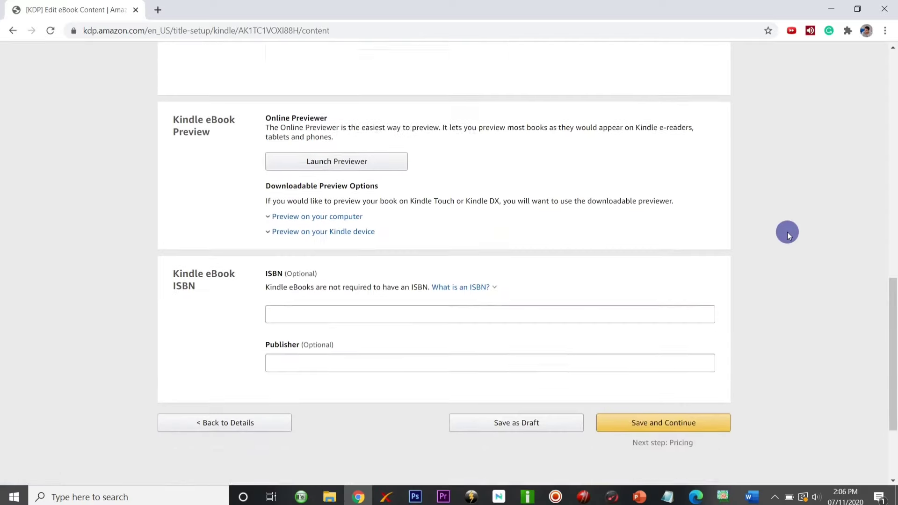
# Launch the Online Previewer and page through the cover, table of contents and opening chapters in portrait tablet view
pyautogui.scroll(2, 383, 236)
pyautogui.click(374, 251)
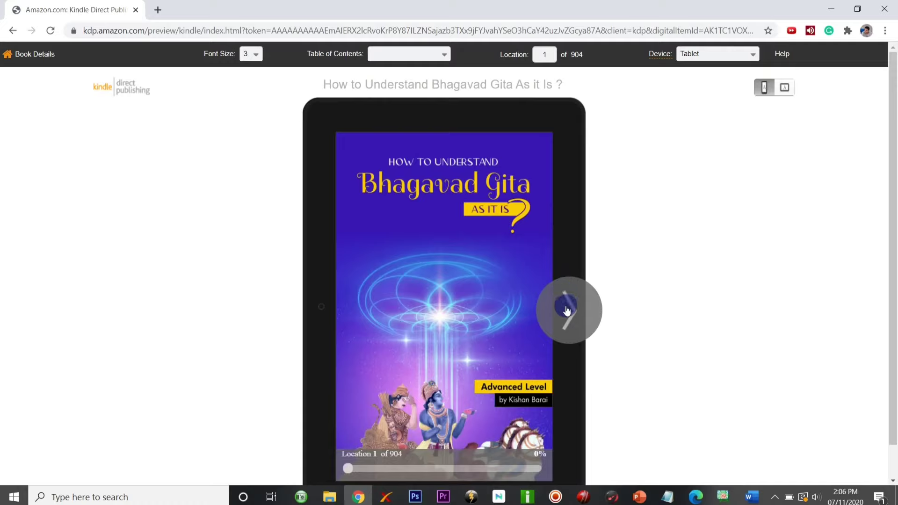
pyautogui.click(572, 302)
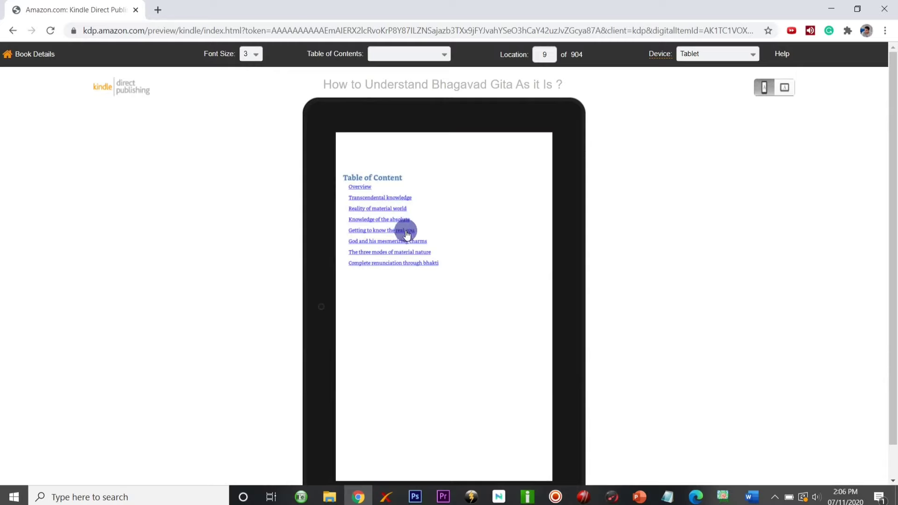
pyautogui.click(565, 333)
pyautogui.click(566, 332)
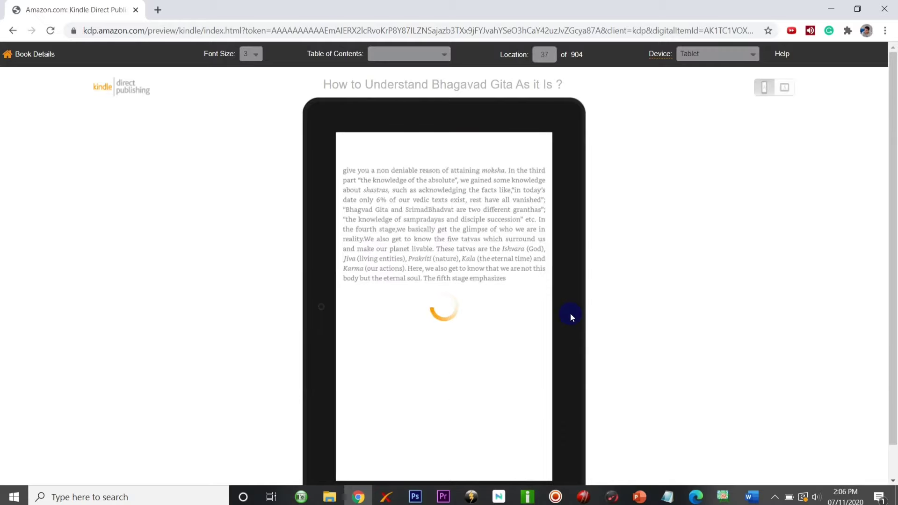
pyautogui.click(571, 315)
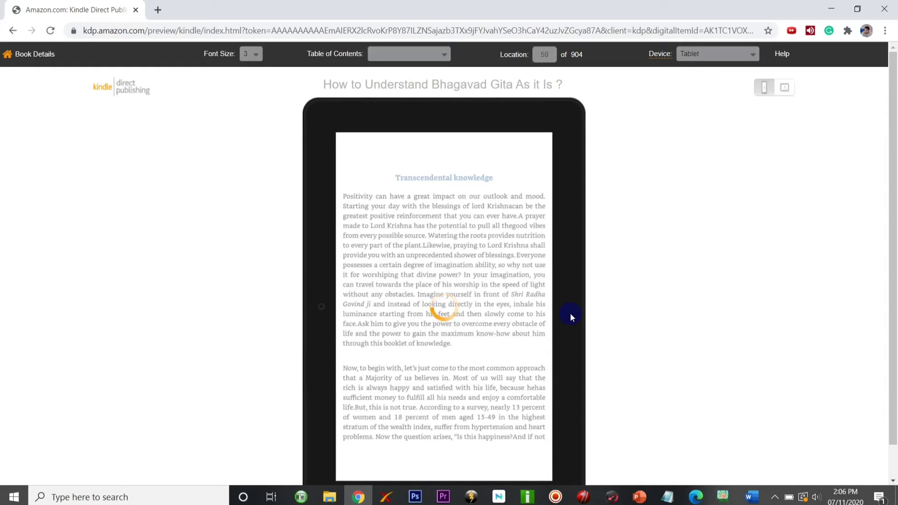
pyautogui.click(571, 317)
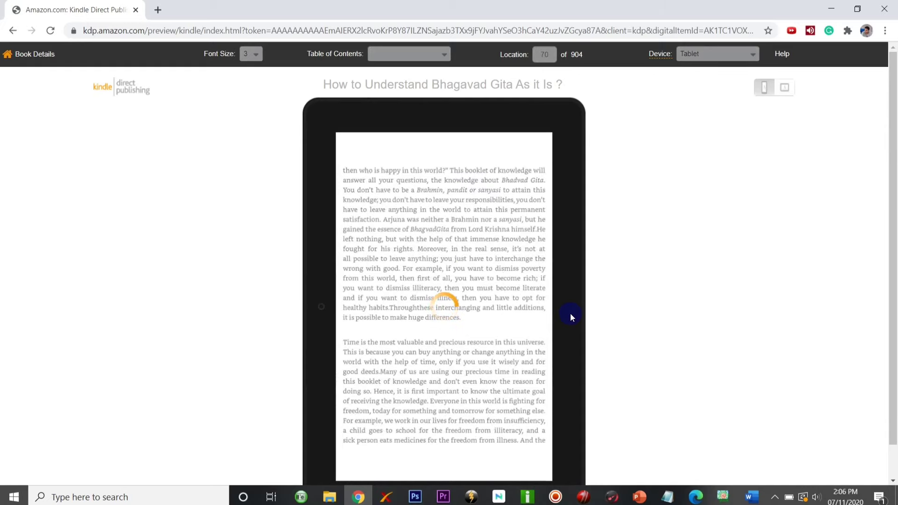
pyautogui.scroll(-1, 604, 346)
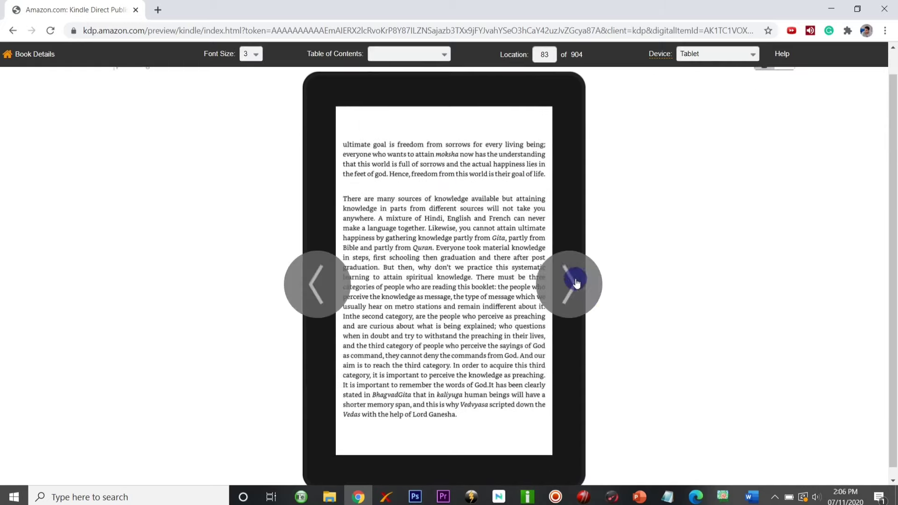
pyautogui.click(572, 271)
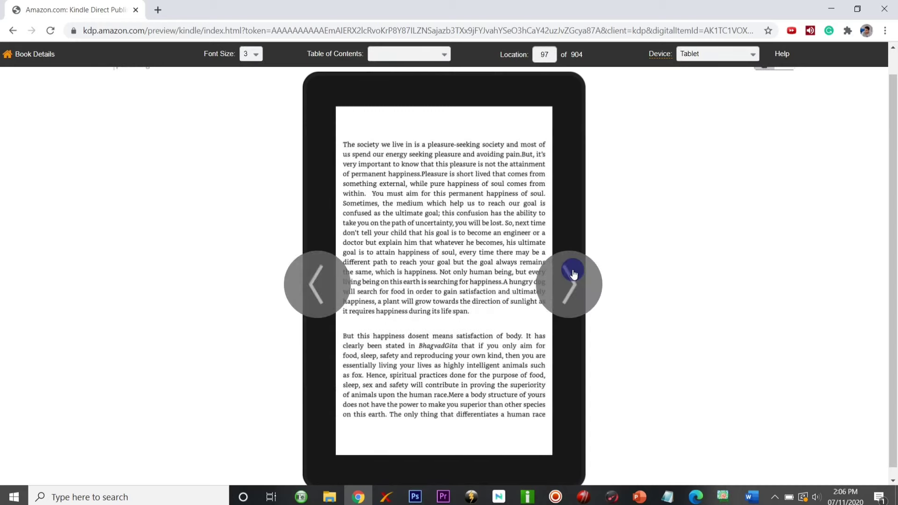
pyautogui.click(573, 276)
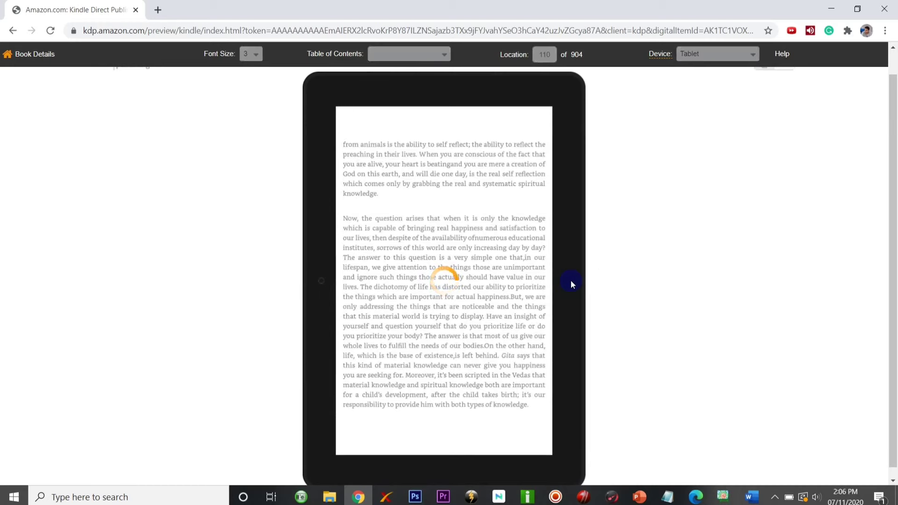
pyautogui.scroll(1, 422, 177)
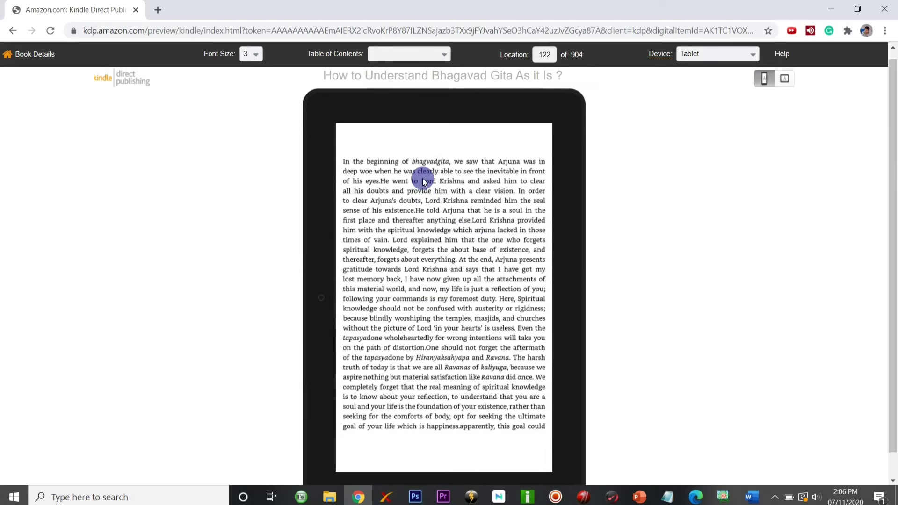
pyautogui.scroll(-1, 456, 189)
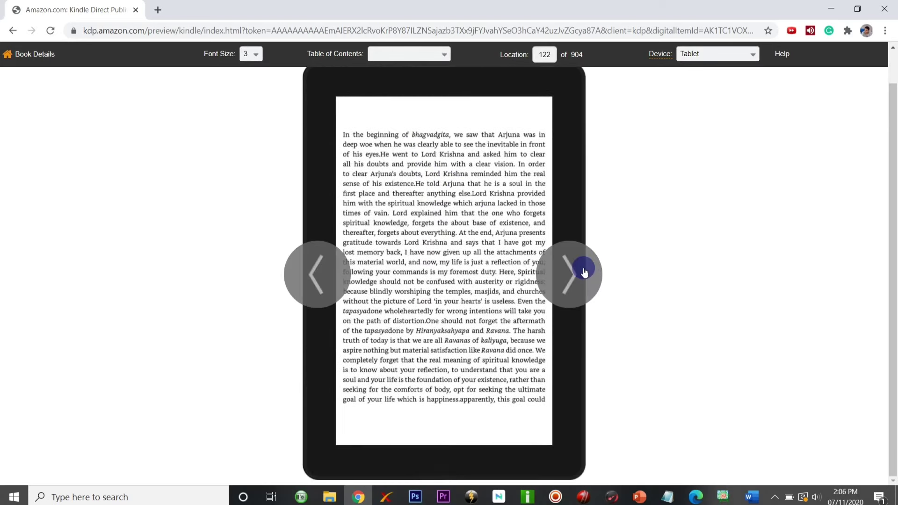
pyautogui.click(577, 274)
pyautogui.scroll(1, 498, 79)
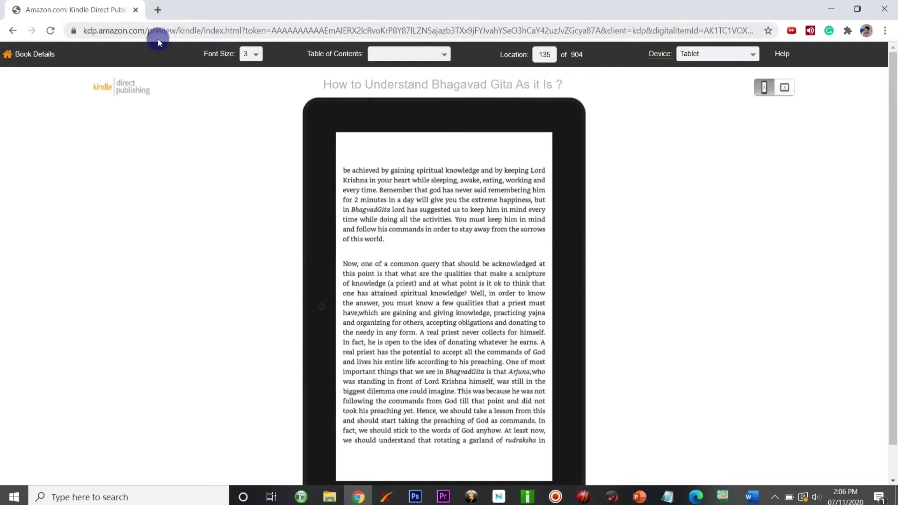
# Preview the book in landscape orientation, advance one page and return to the book's content page
pyautogui.click(784, 90)
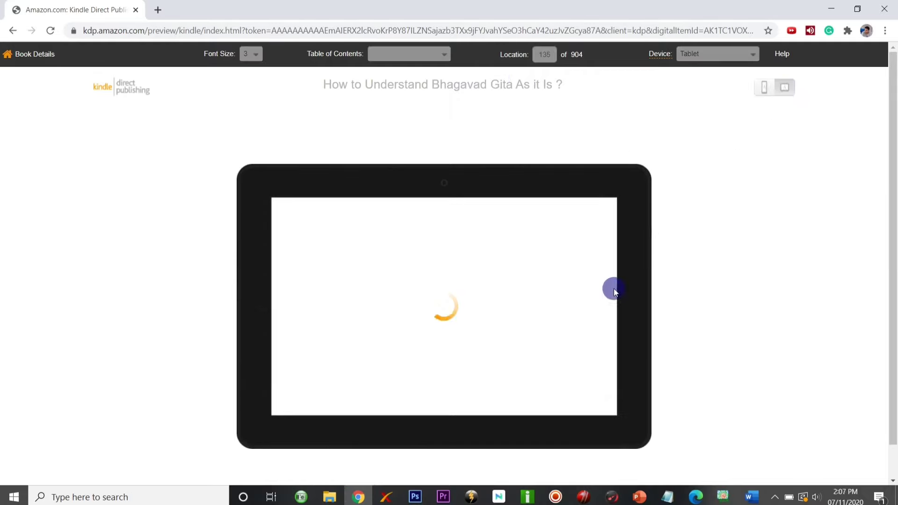
pyautogui.click(632, 294)
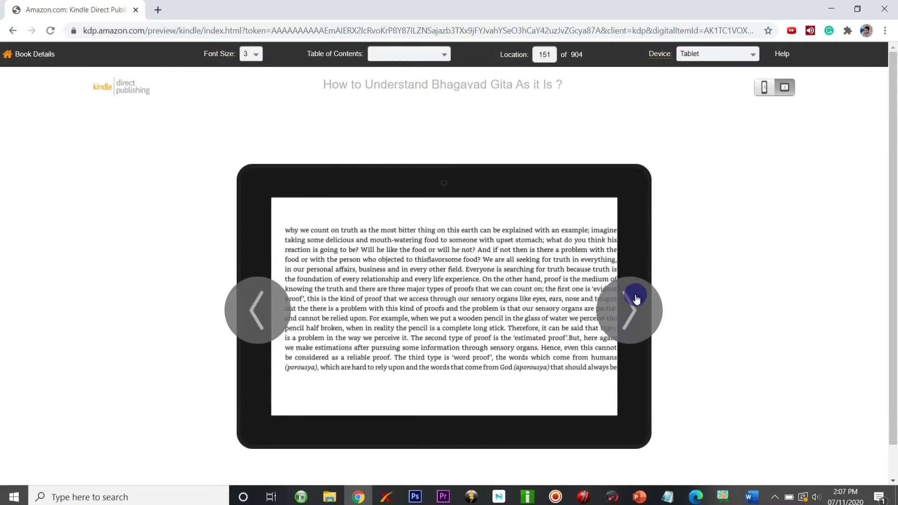
pyautogui.click(37, 59)
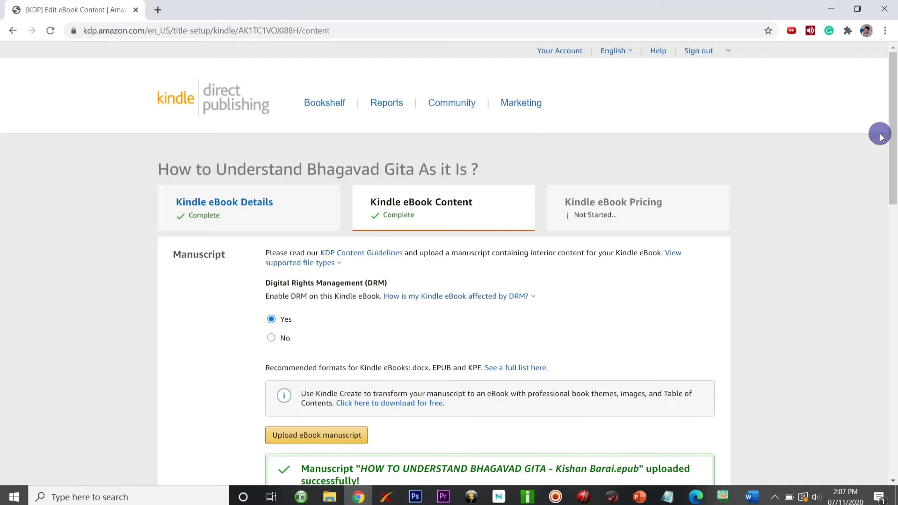
# Launch the Online Previewer again from the Kindle eBook Preview section
pyautogui.scroll(-2, 893, 222)
pyautogui.moveTo(893, 223)
pyautogui.mouseDown()
pyautogui.moveTo(891, 352)
pyautogui.moveTo(894, 219)
pyautogui.mouseUp()
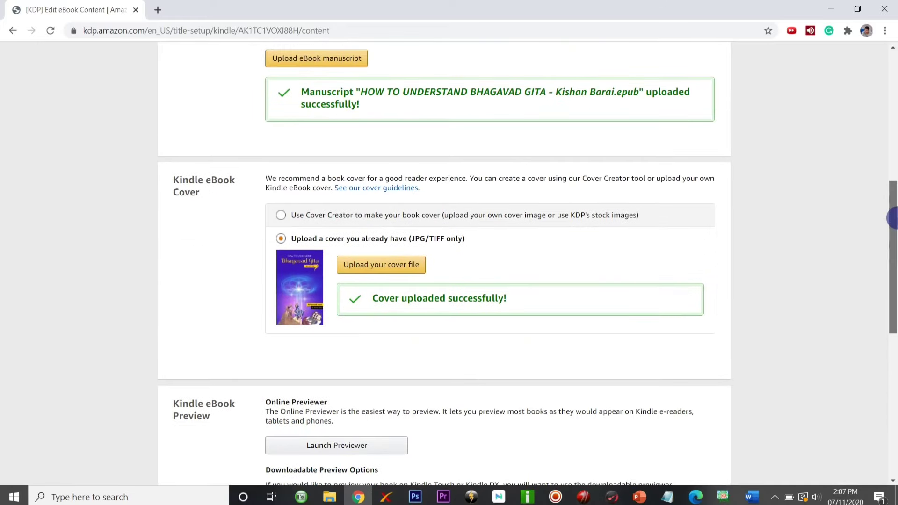
pyautogui.moveTo(893, 217); pyautogui.dragTo(893, 266)
pyautogui.click(370, 307)
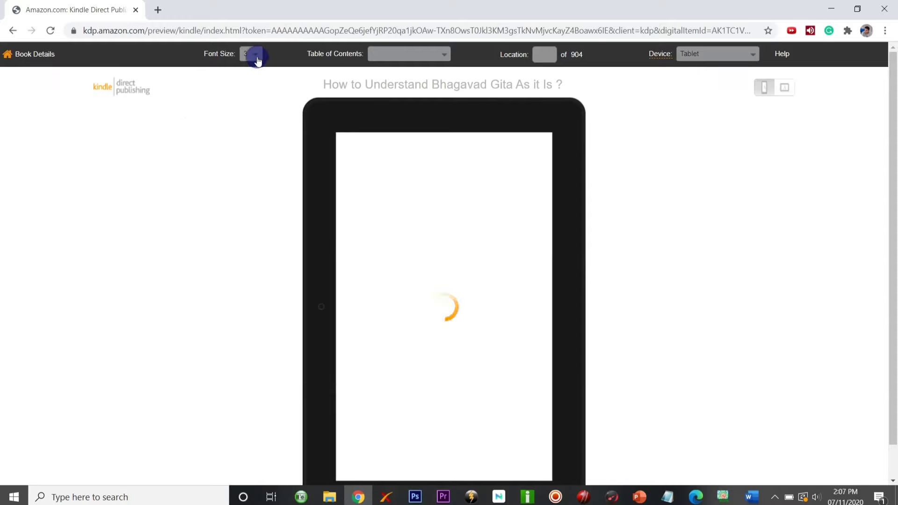
# Page forward to the Overview chapter and set the preview's font size to 8
pyautogui.click(576, 290)
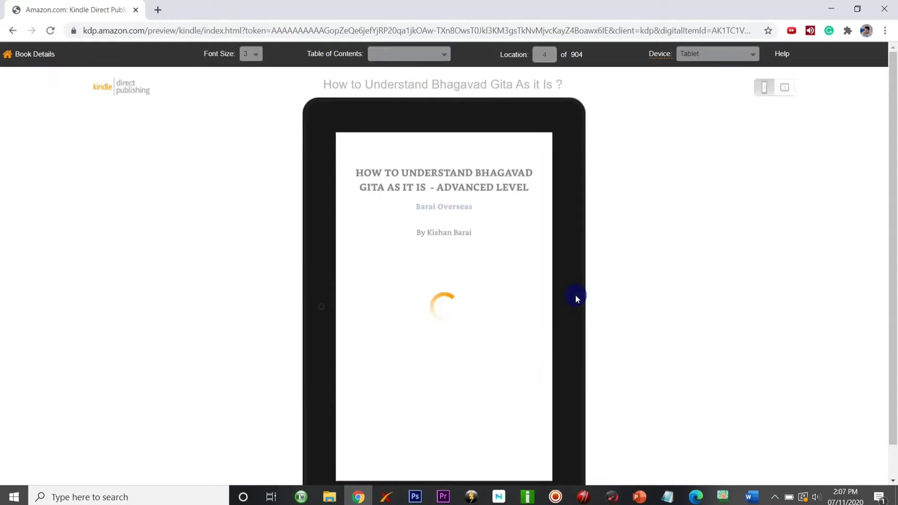
pyautogui.click(576, 298)
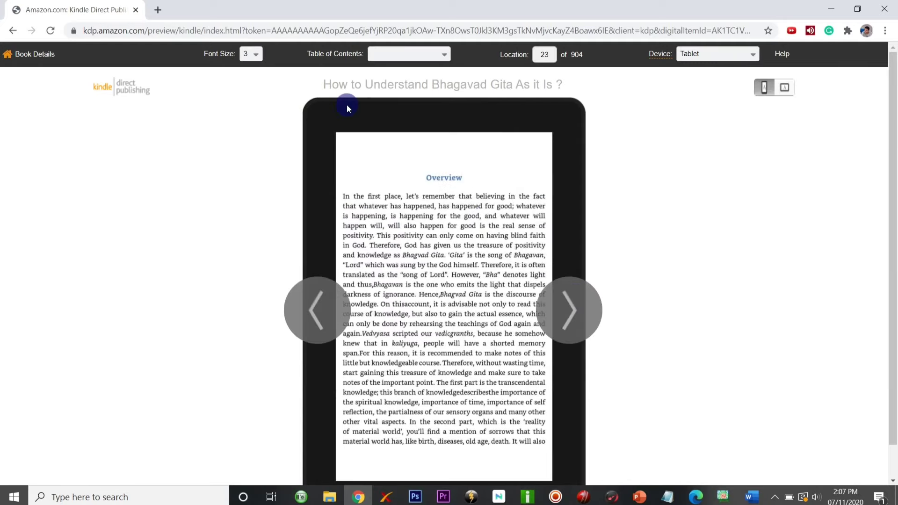
pyautogui.click(258, 59)
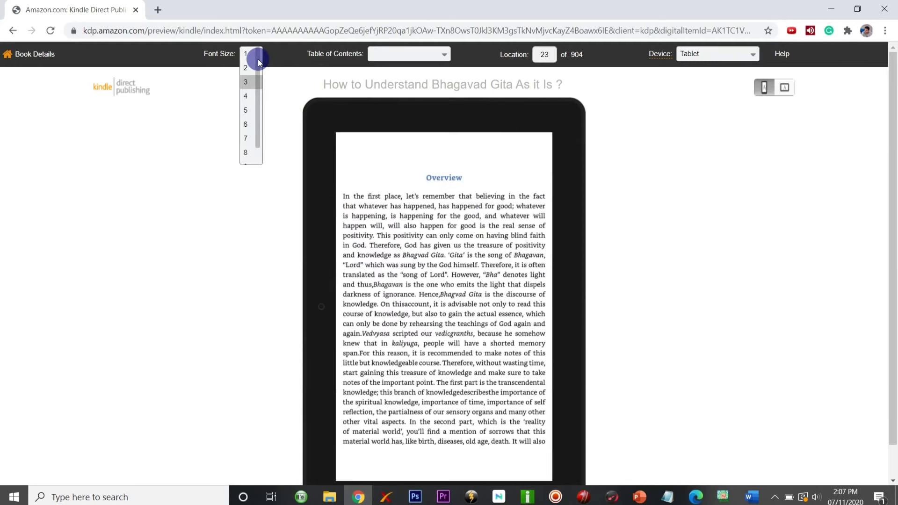
pyautogui.click(246, 149)
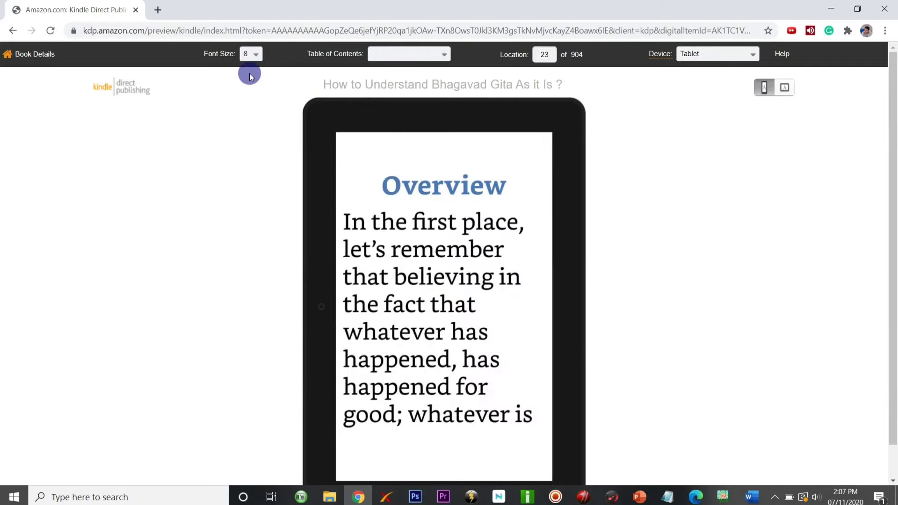
# Set the preview's font size to 5 and page forward through the Overview chapter
pyautogui.click(248, 54)
pyautogui.click(248, 106)
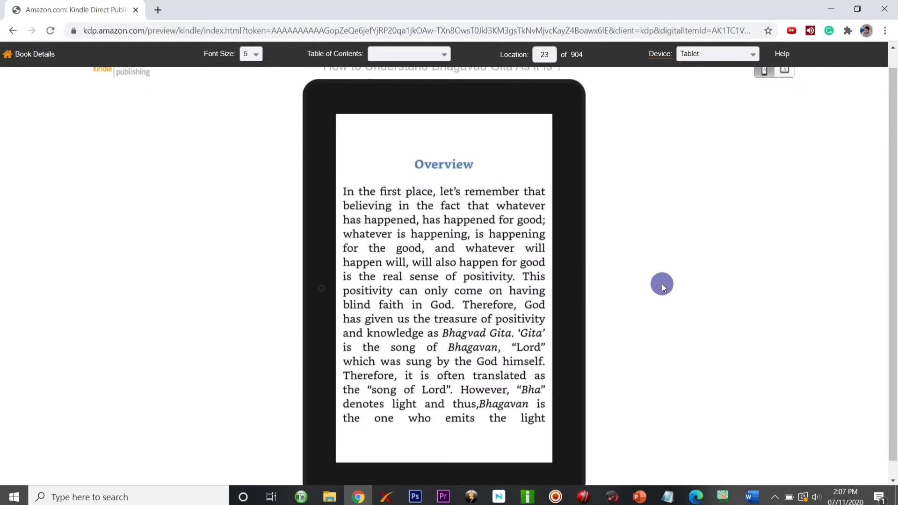
pyautogui.scroll(-1, 662, 284)
pyautogui.scroll(1, 662, 284)
pyautogui.moveTo(563, 301)
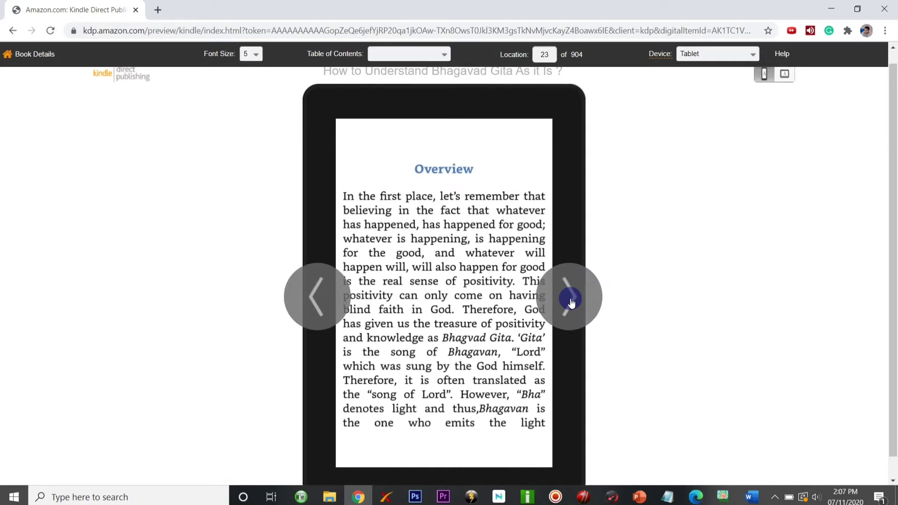
pyautogui.click(566, 295)
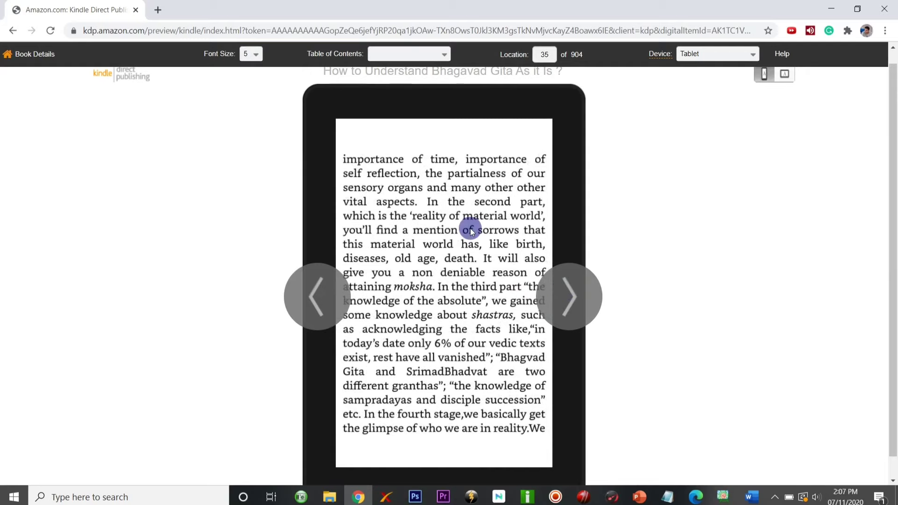
# Reduce the preview's font size to 4 and advance to the end of the Overview chapter
pyautogui.click(251, 54)
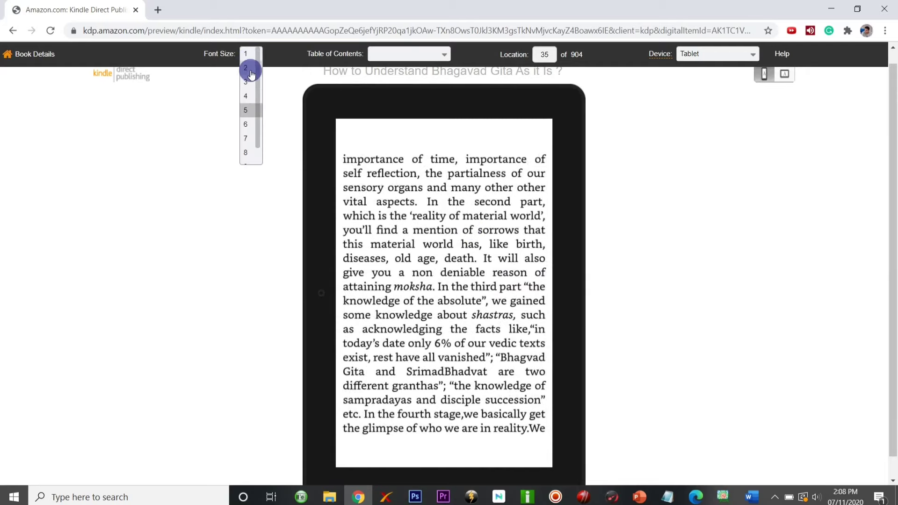
pyautogui.click(248, 95)
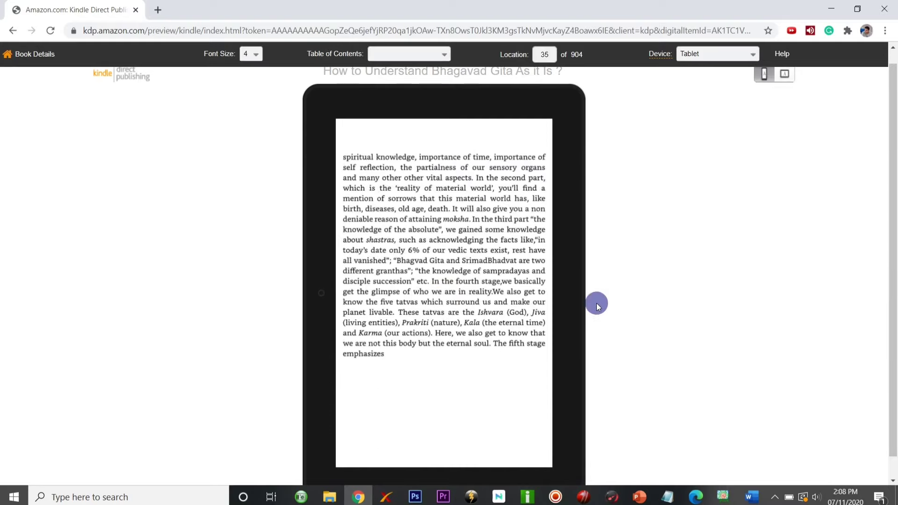
pyautogui.click(547, 288)
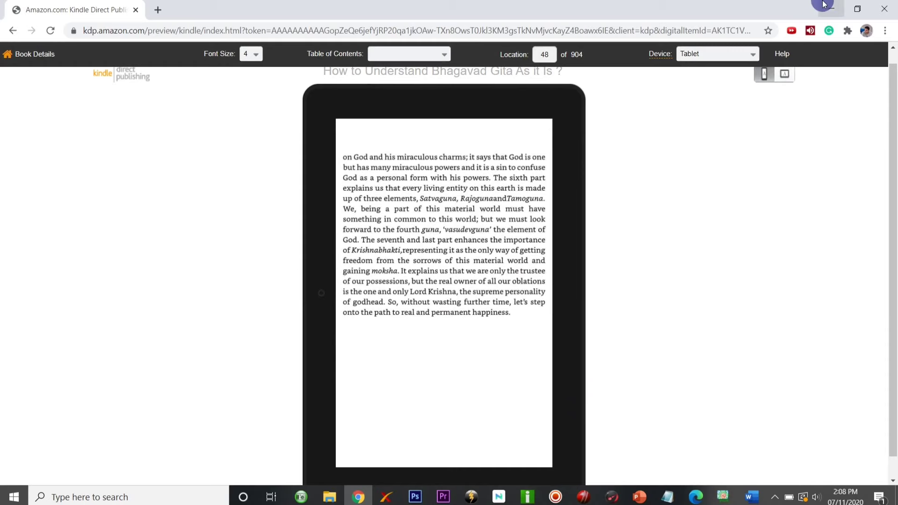
# Switch to the Think Differently To Achieve Amazing Success notebook PDF in Adobe Reader and skim its highlights
pyautogui.click(831, 4)
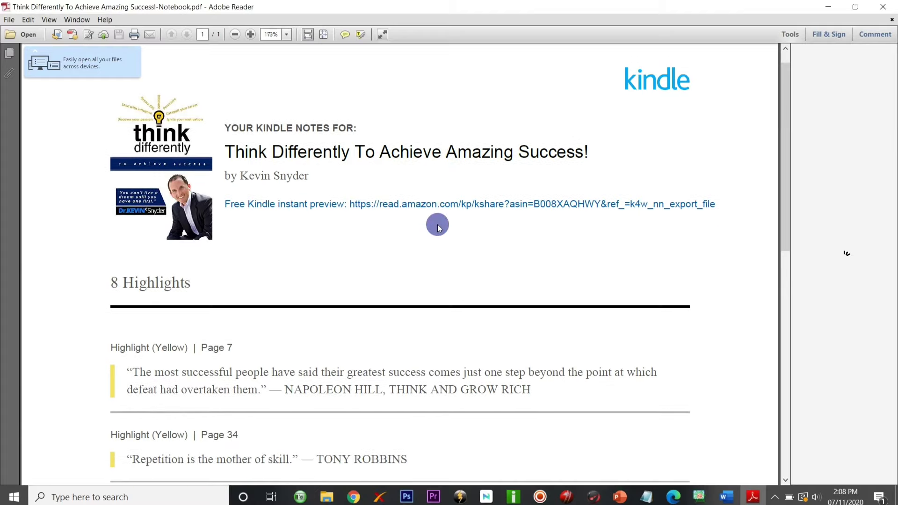
pyautogui.click(286, 36)
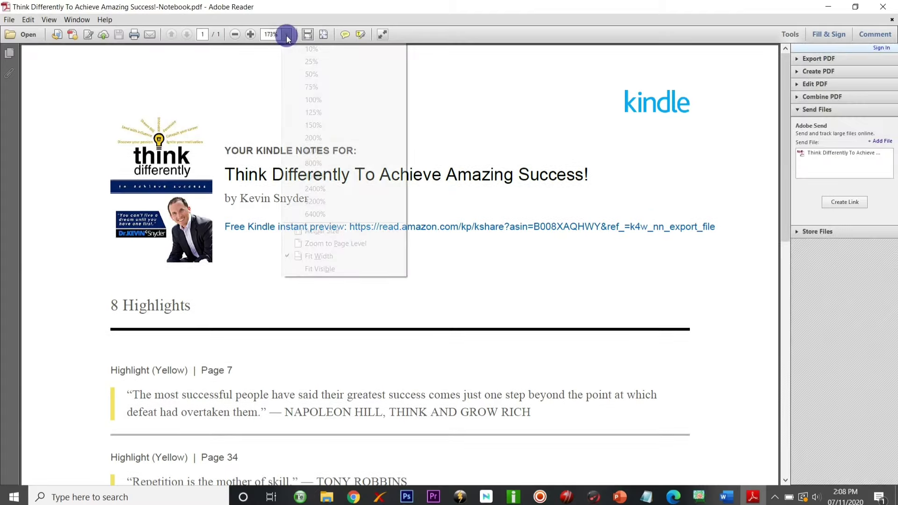
pyautogui.scroll(-8, 246, 254)
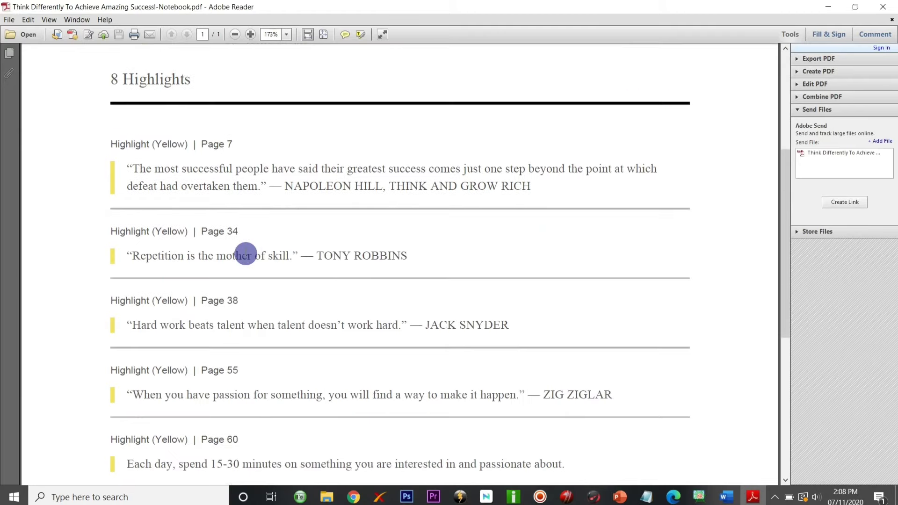
pyautogui.scroll(10, 245, 254)
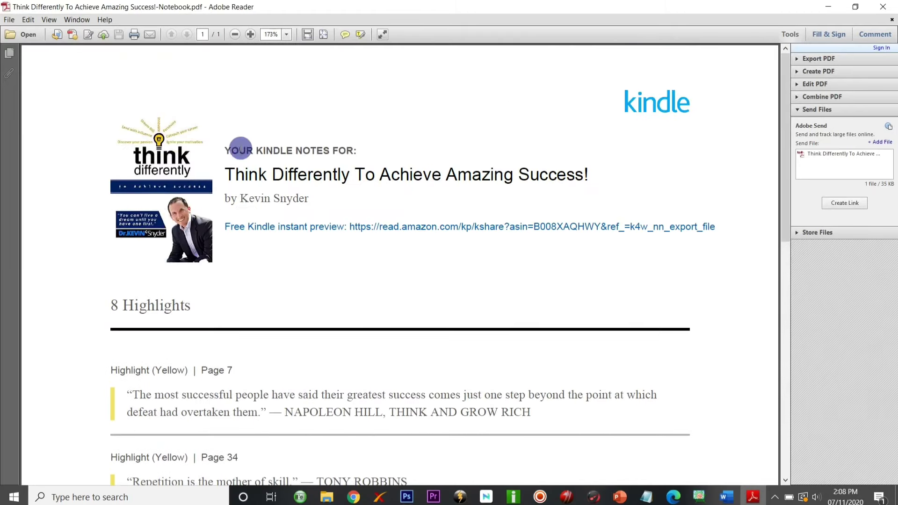
# View the notebook PDF at 200% zoom and at 125% to compare how the page scales
pyautogui.click(286, 34)
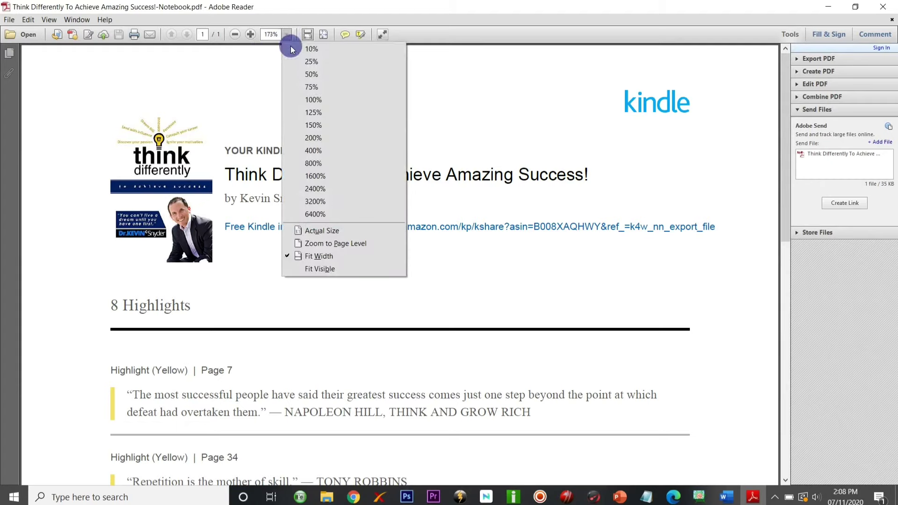
pyautogui.click(301, 139)
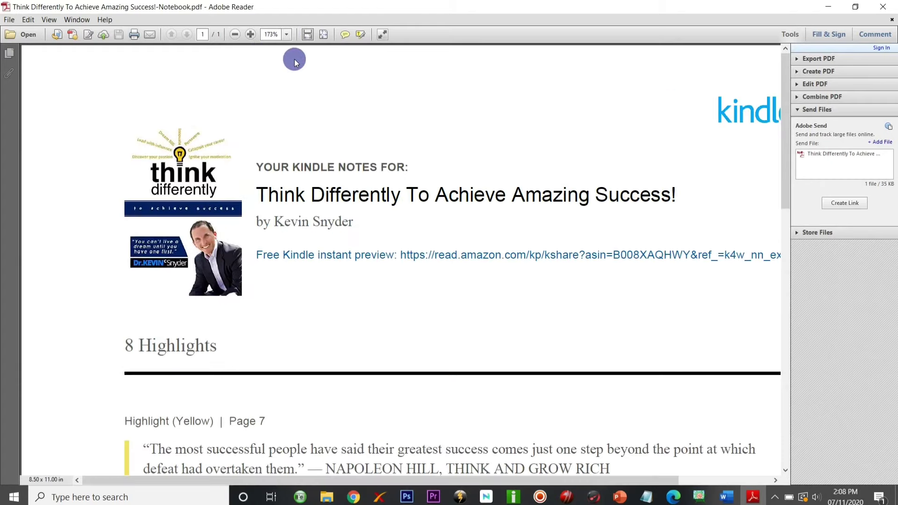
pyautogui.click(287, 40)
pyautogui.click(293, 114)
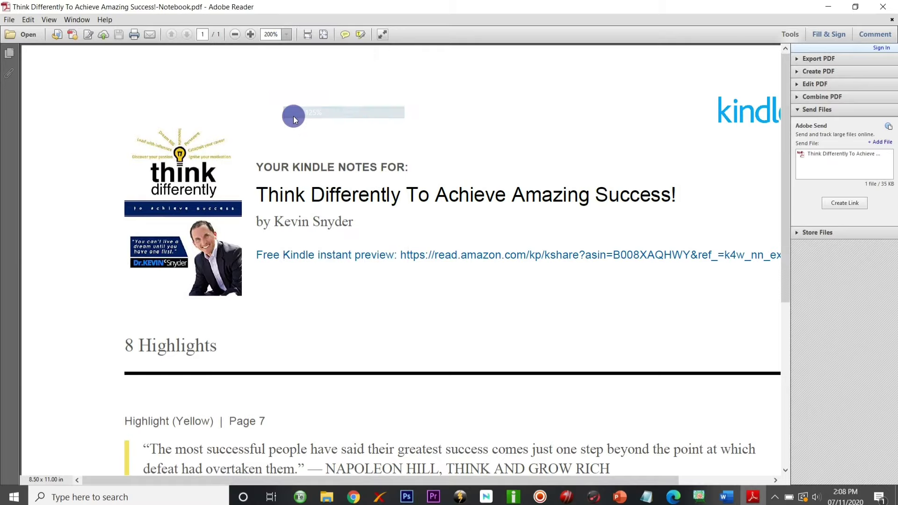
pyautogui.click(290, 41)
pyautogui.click(288, 38)
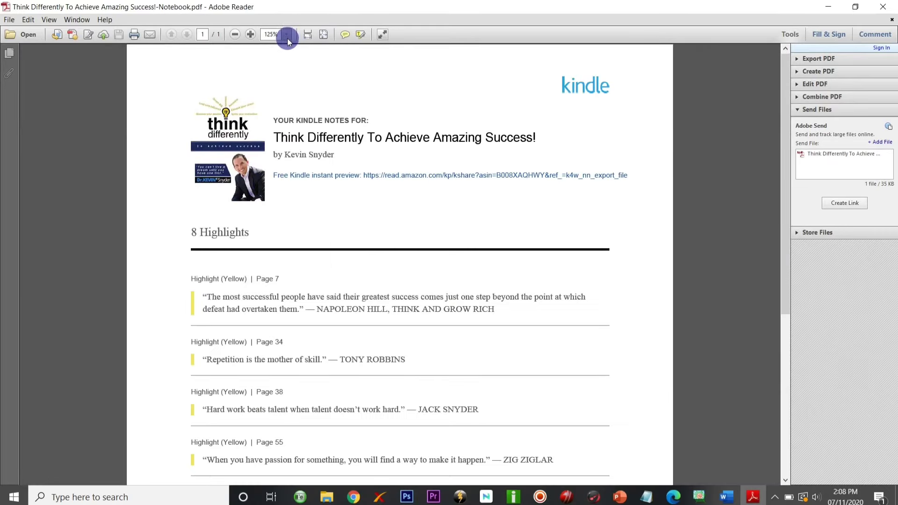
# Zoom the PDF to 1600% and pan across the text of the page 7 highlight
pyautogui.click(287, 38)
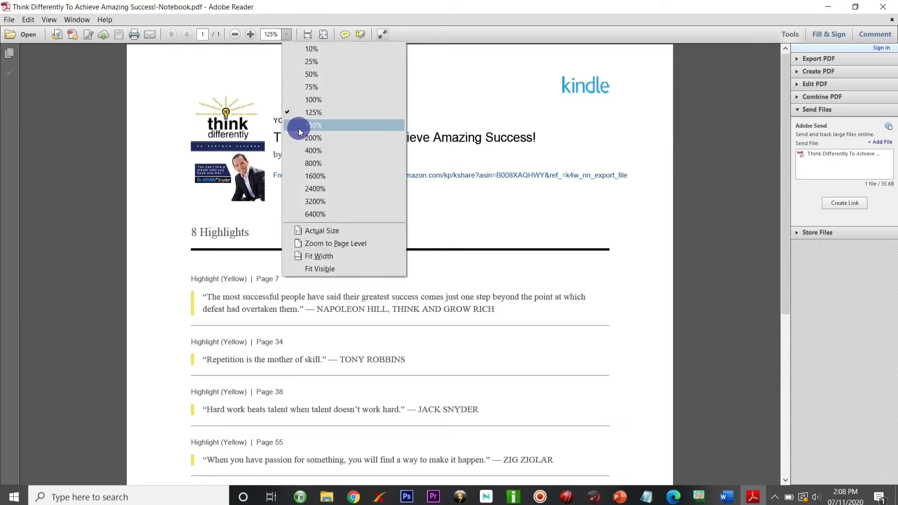
pyautogui.press('Escape')
pyautogui.click(301, 177)
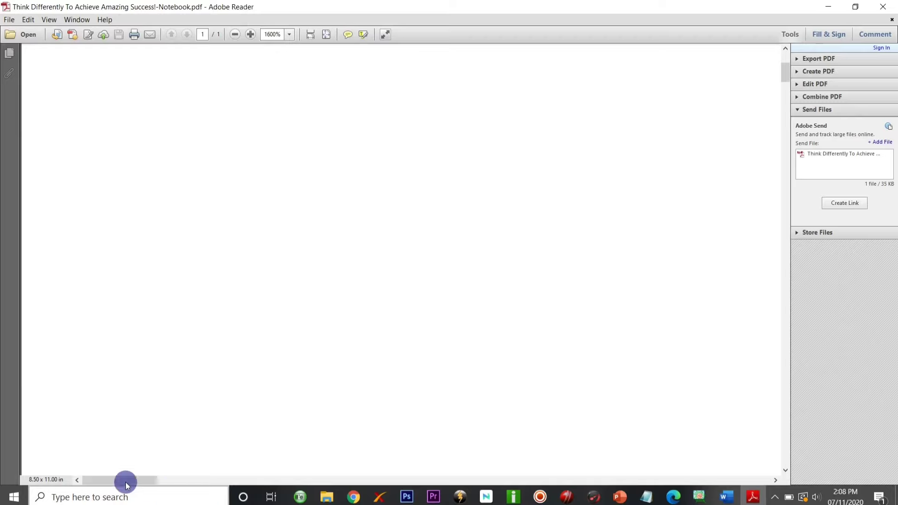
pyautogui.moveTo(124, 481); pyautogui.dragTo(269, 481)
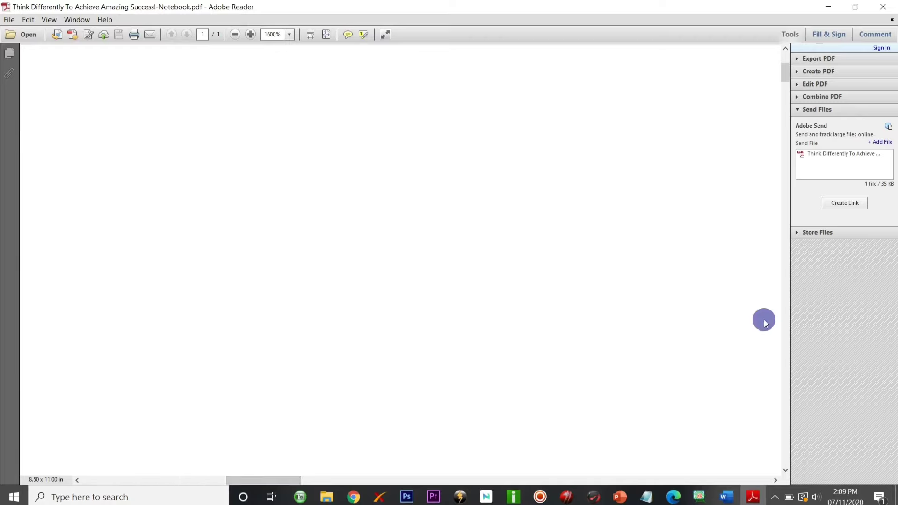
pyautogui.click(785, 323)
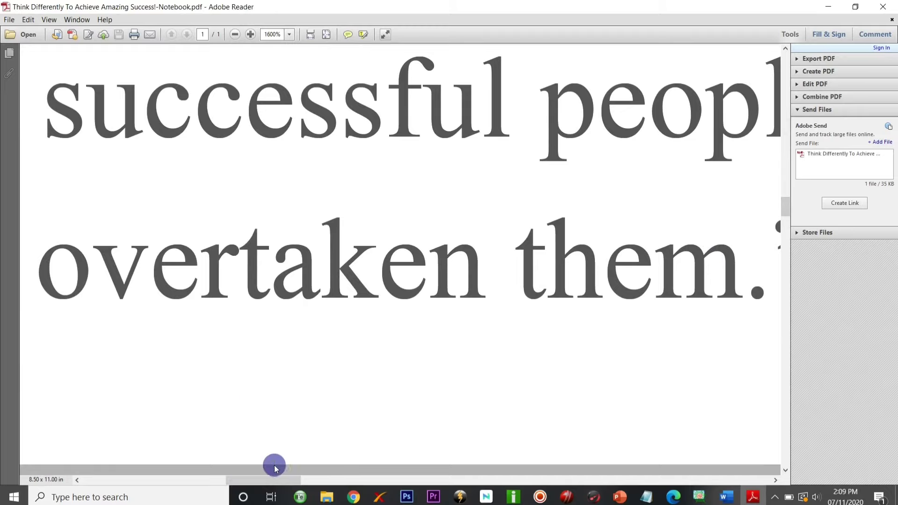
pyautogui.moveTo(281, 482); pyautogui.dragTo(311, 464)
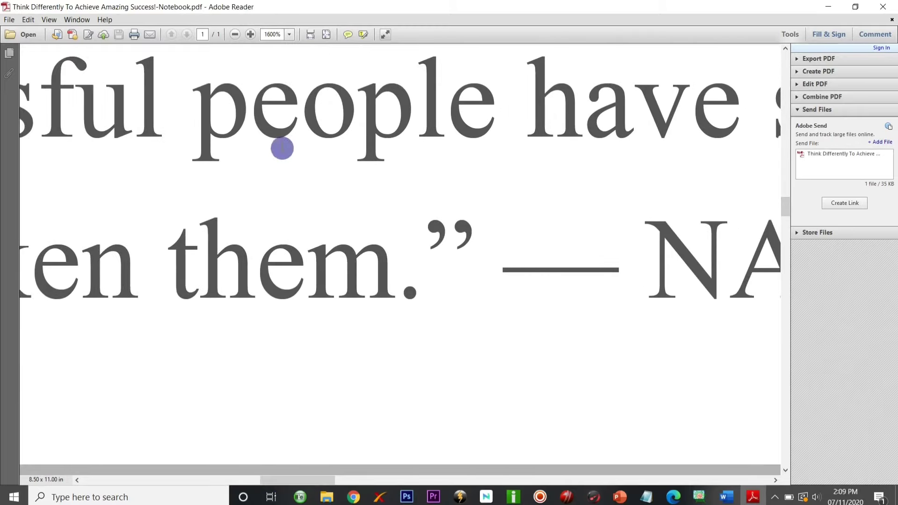
# Reduce the PDF zoom to 800% and pan back to the beginning of the quote lines
pyautogui.click(289, 35)
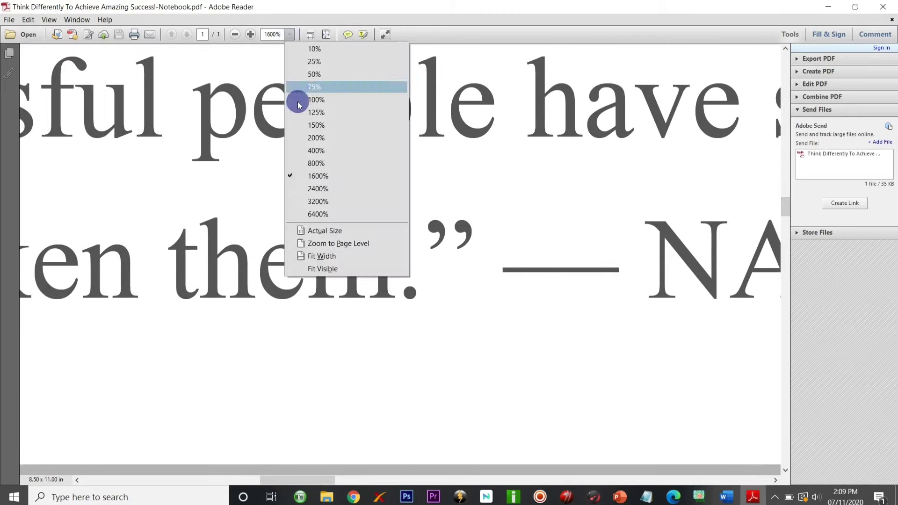
pyautogui.click(299, 163)
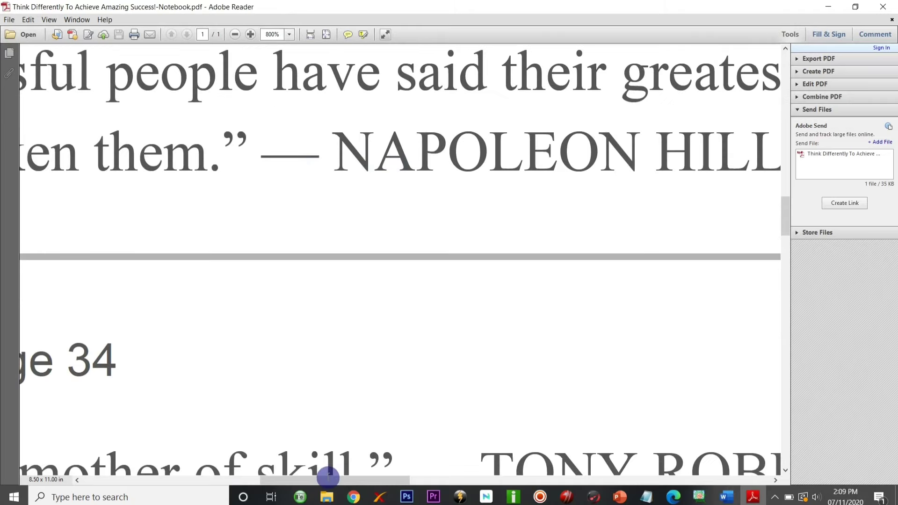
pyautogui.moveTo(328, 478); pyautogui.dragTo(227, 463)
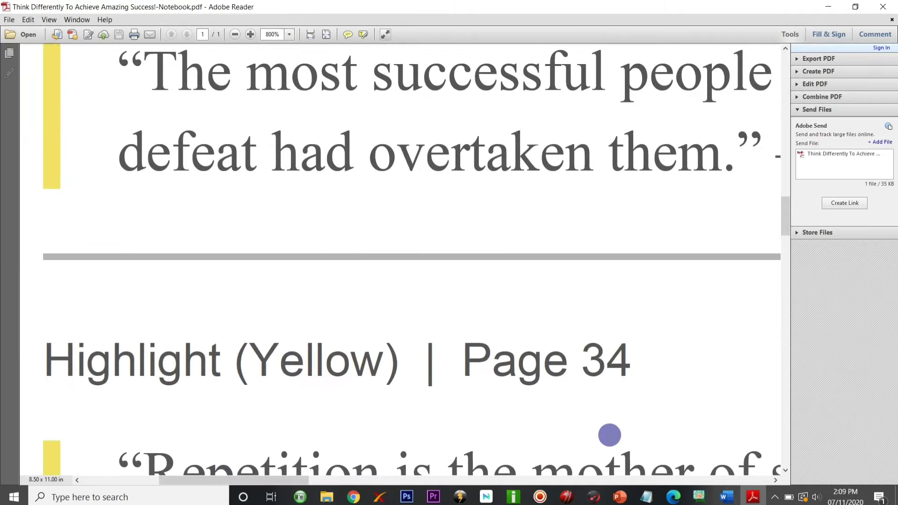
# Switch back to the Kindle previewer in Chrome, advance to the Transcendental knowledge chapter and set the font size to 6
pyautogui.click(352, 498)
pyautogui.click(583, 298)
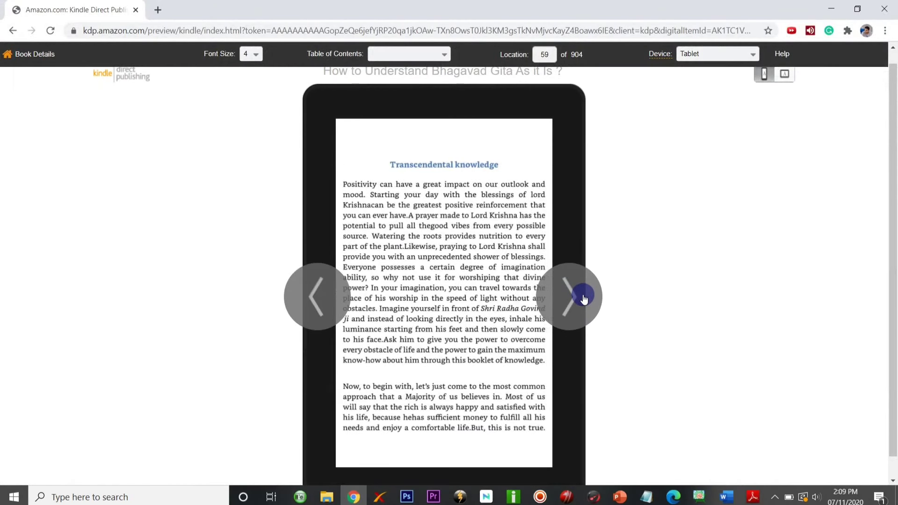
pyautogui.click(252, 59)
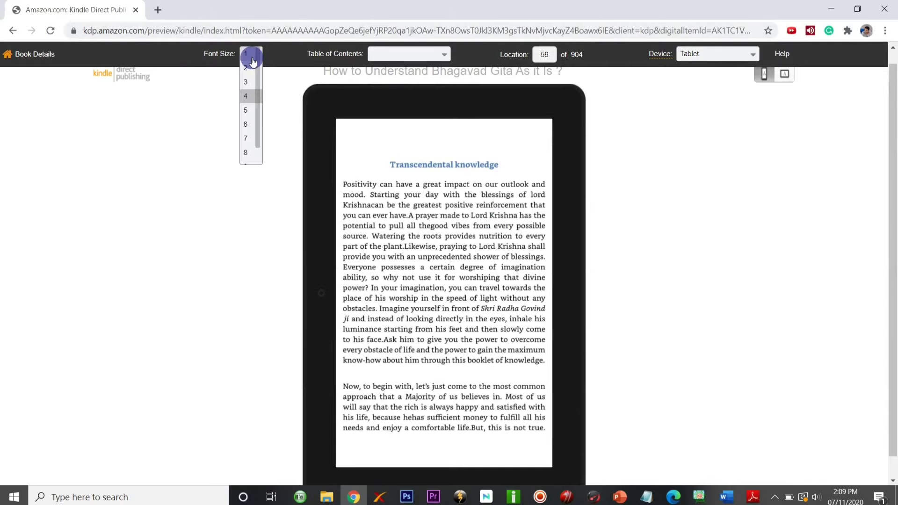
pyautogui.click(249, 125)
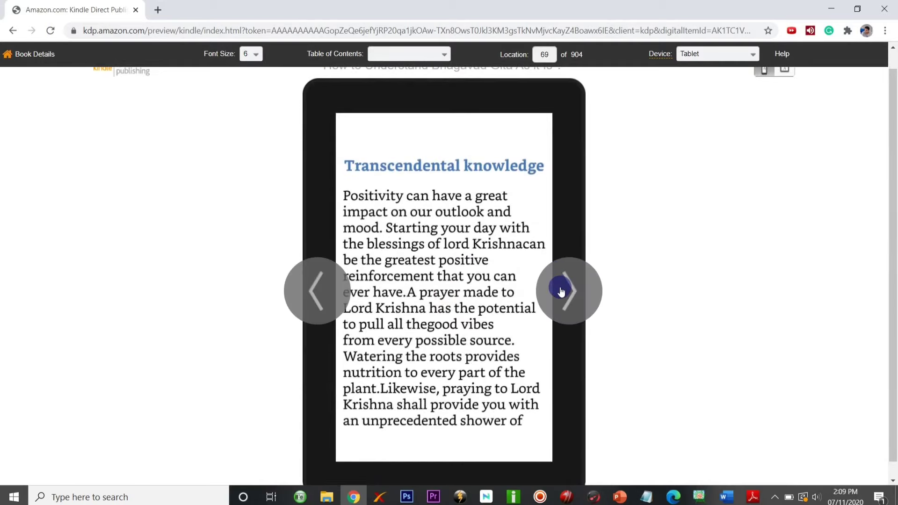
# Page forward through the Transcendental knowledge chapter to check how the text flows across pages
pyautogui.click(561, 291)
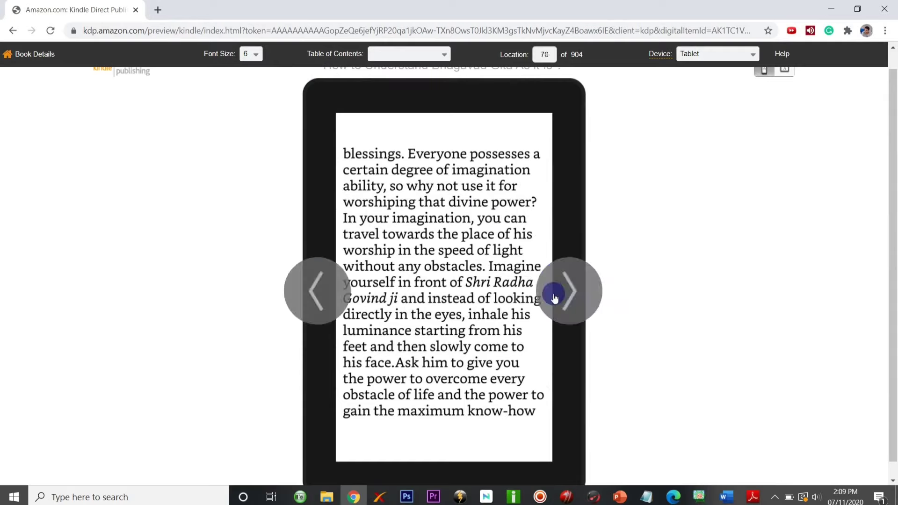
pyautogui.click(554, 293)
pyautogui.click(554, 294)
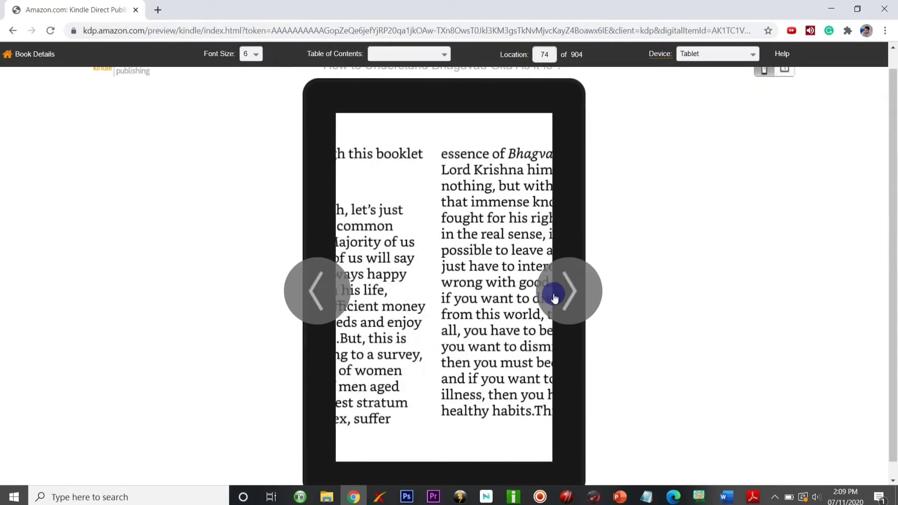
pyautogui.click(554, 293)
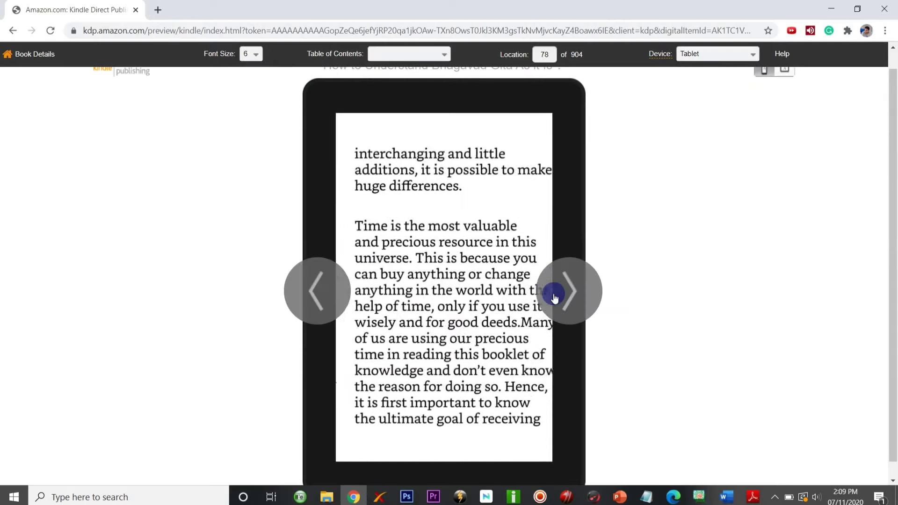
pyautogui.scroll(1, 608, 295)
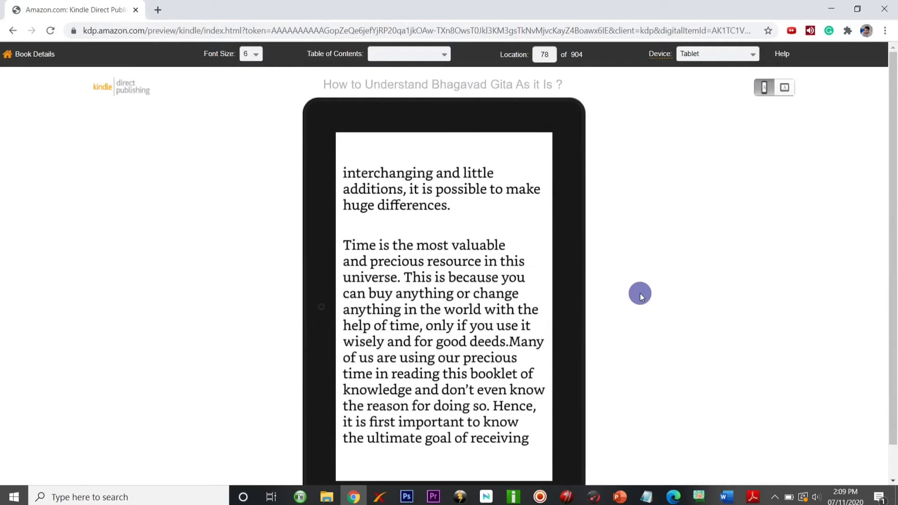
# Return to the book's content page, then save it and continue to Kindle eBook Pricing
pyautogui.click(29, 56)
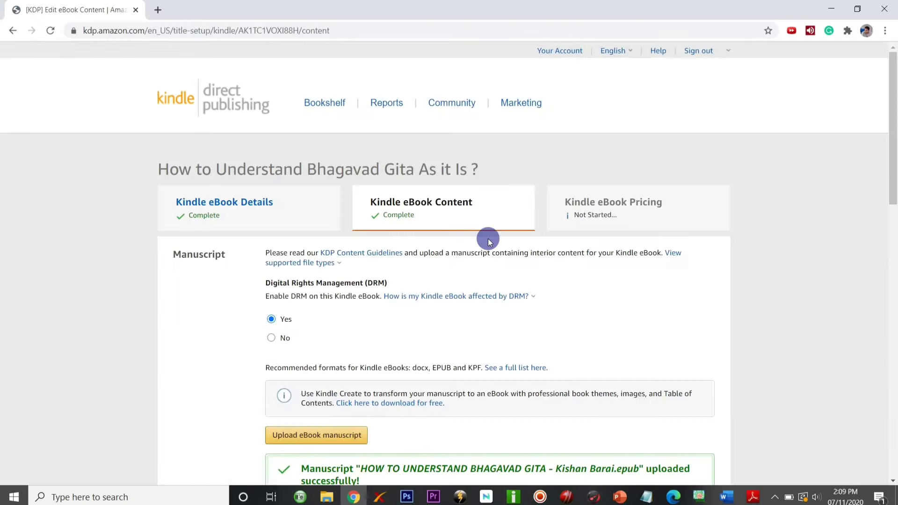
pyautogui.click(893, 323)
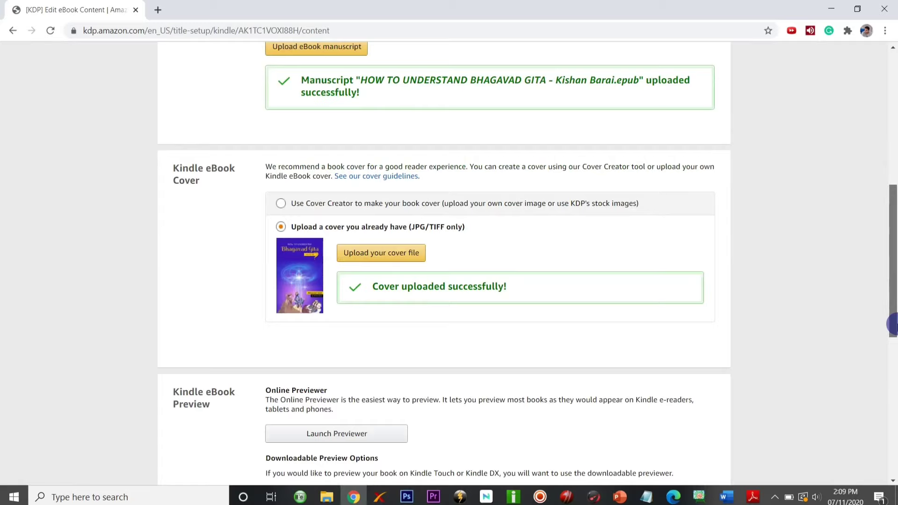
pyautogui.moveTo(893, 324); pyautogui.dragTo(893, 305)
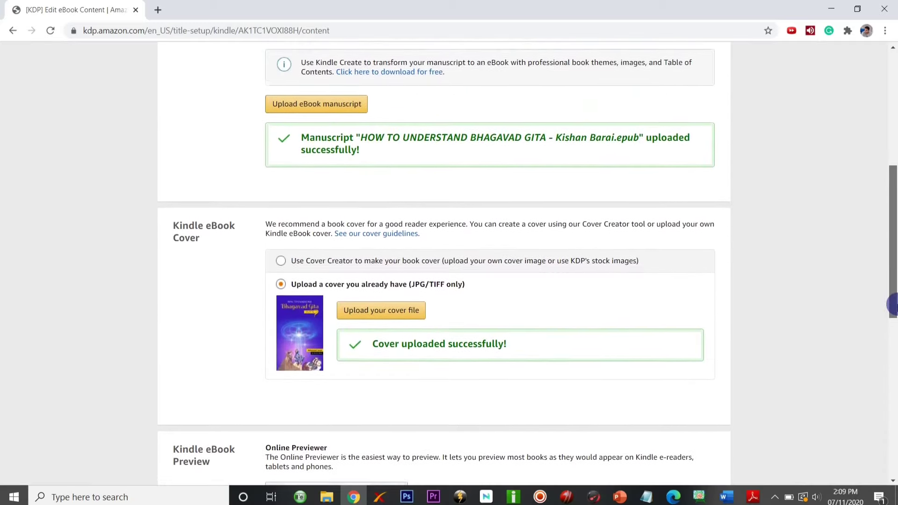
pyautogui.scroll(-7, 891, 304)
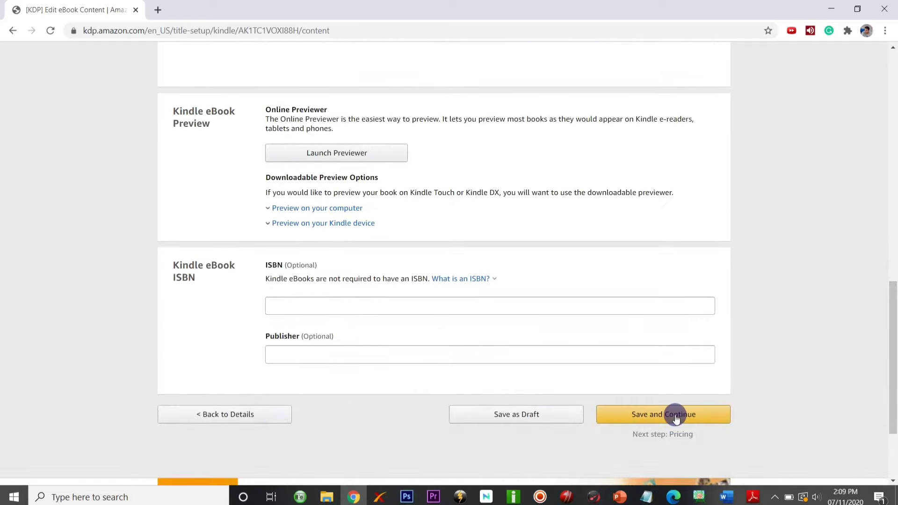
pyautogui.click(675, 418)
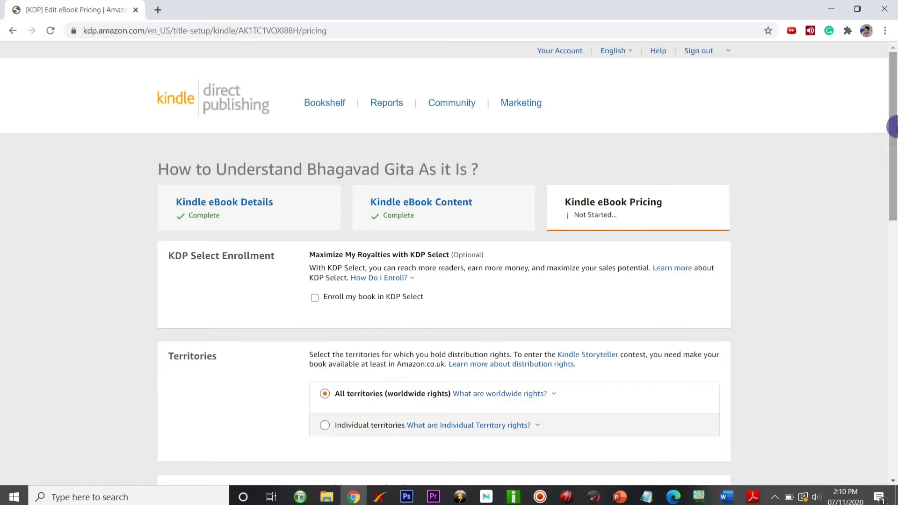
# Enroll the book in KDP Select on the pricing page
pyautogui.scroll(-2, 894, 136)
pyautogui.moveTo(894, 135); pyautogui.dragTo(668, 174)
pyautogui.click(315, 238)
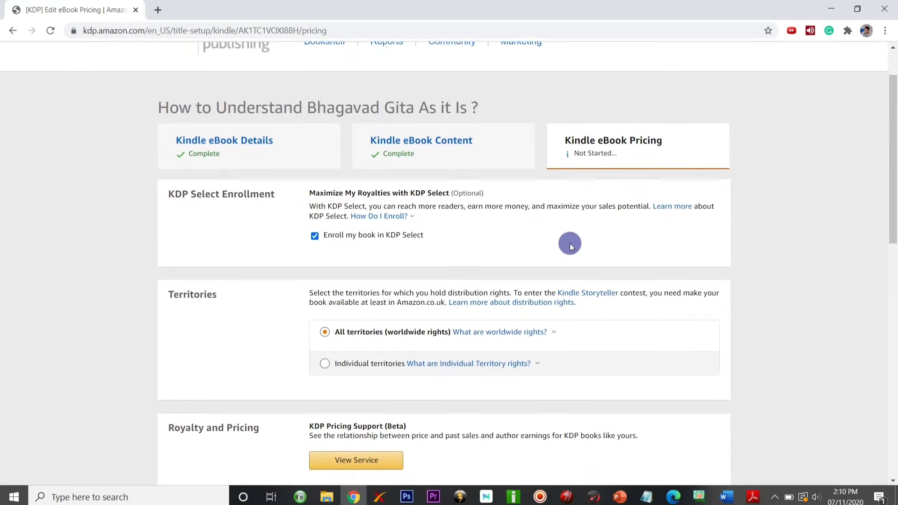
# Select the 70% royalty plan for the eBook in Royalty and Pricing
pyautogui.scroll(-3, 570, 244)
pyautogui.scroll(2, 570, 243)
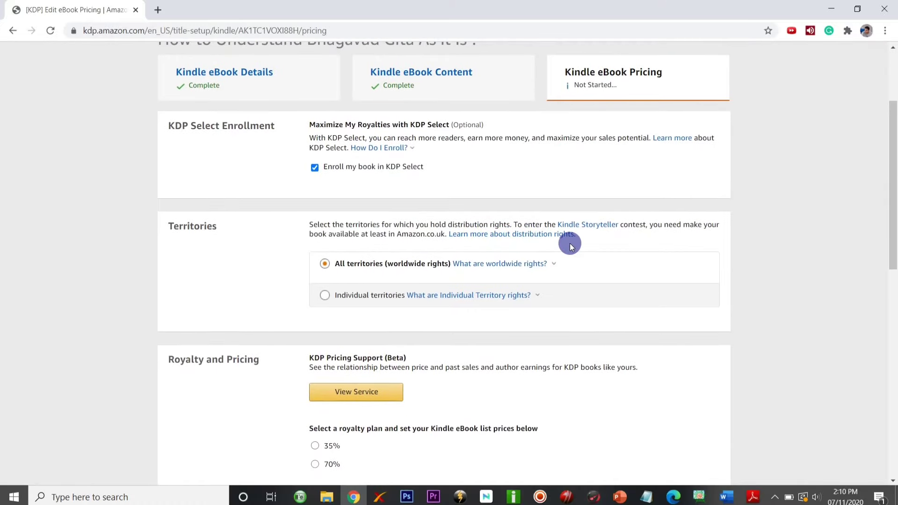
pyautogui.scroll(1, 570, 243)
pyautogui.scroll(-5, 565, 237)
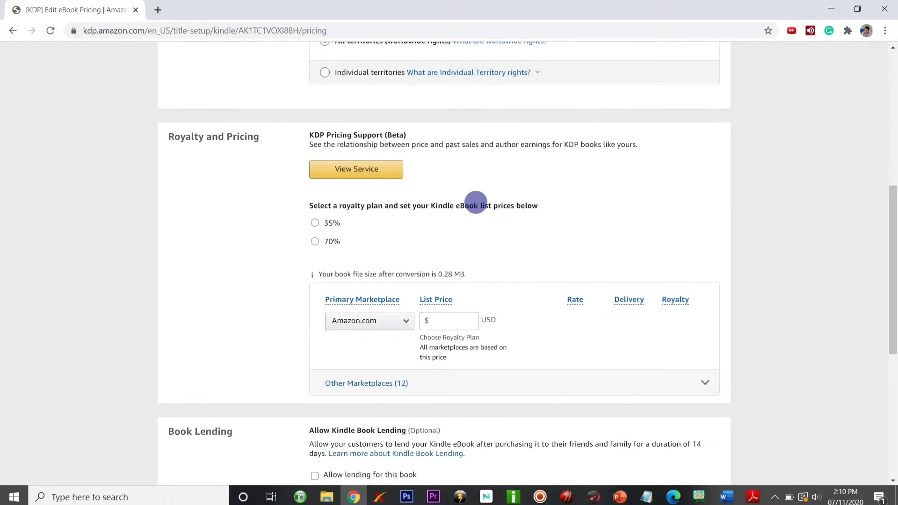
pyautogui.click(316, 243)
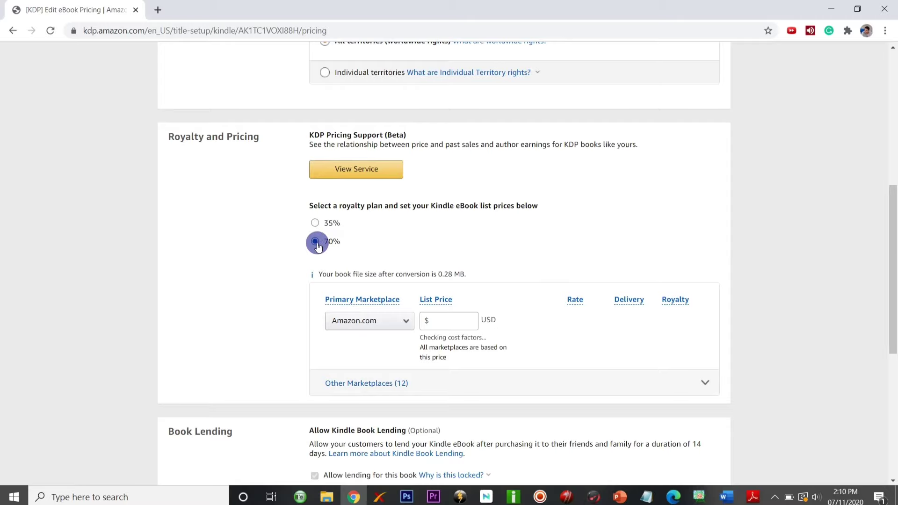
pyautogui.scroll(1, 416, 238)
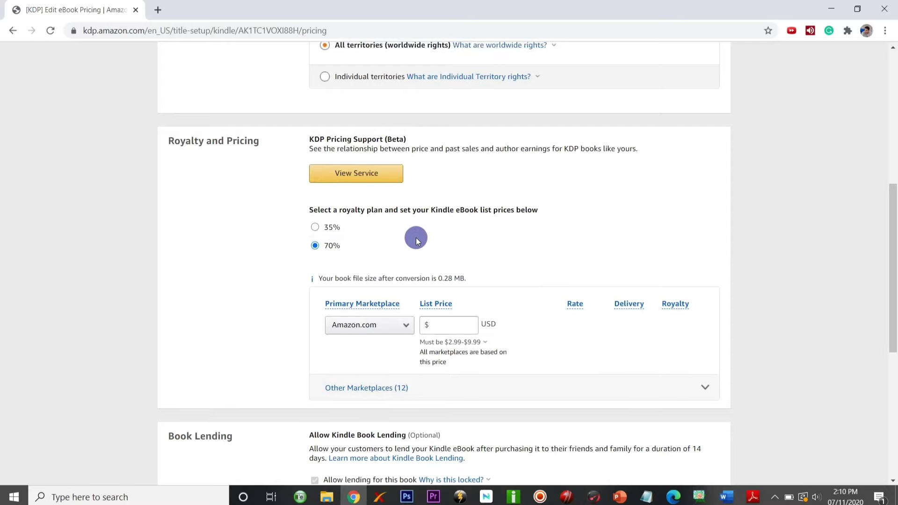
# Try Amazon.in as the primary marketplace, then set the primary marketplace back to Amazon.com
pyautogui.click(403, 347)
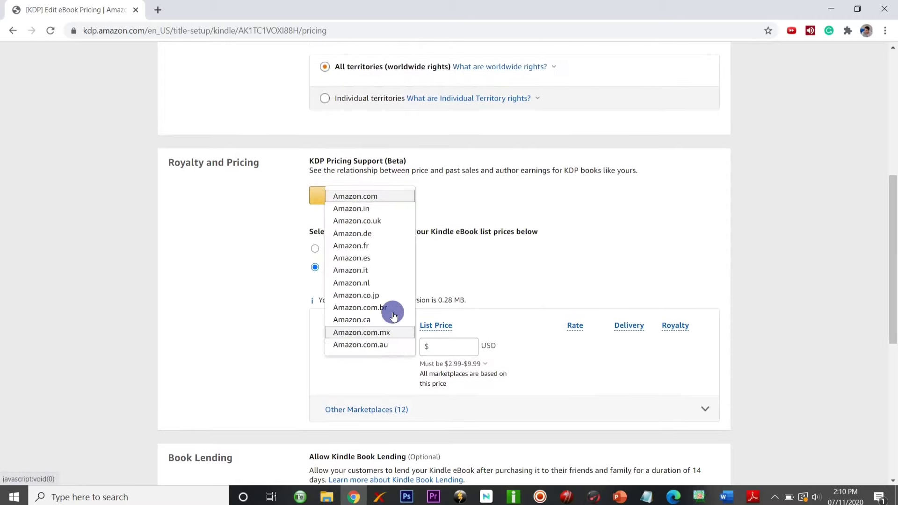
pyautogui.click(384, 210)
pyautogui.click(450, 356)
pyautogui.scroll(-2, 563, 232)
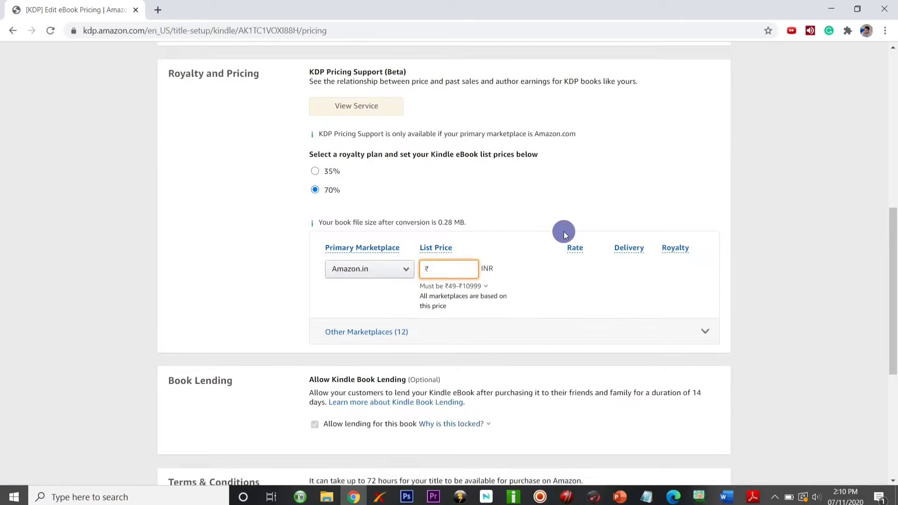
pyautogui.click(397, 269)
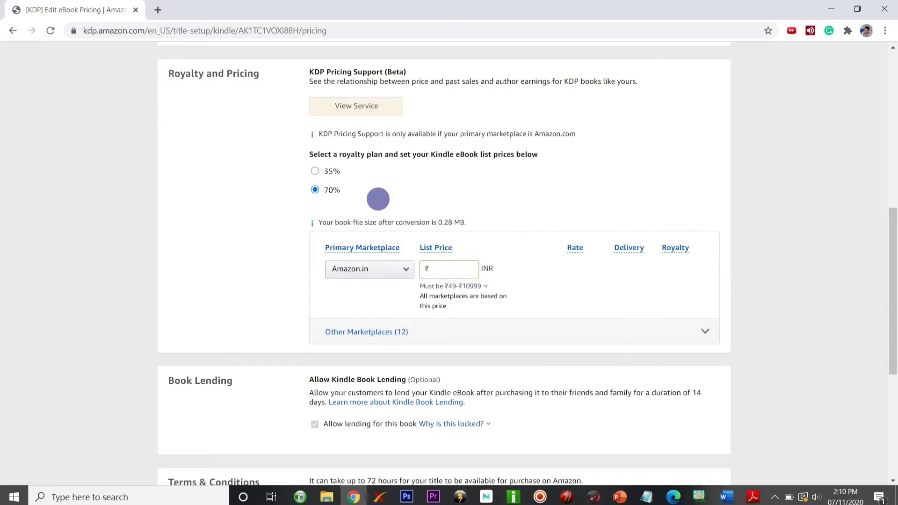
pyautogui.click(374, 264)
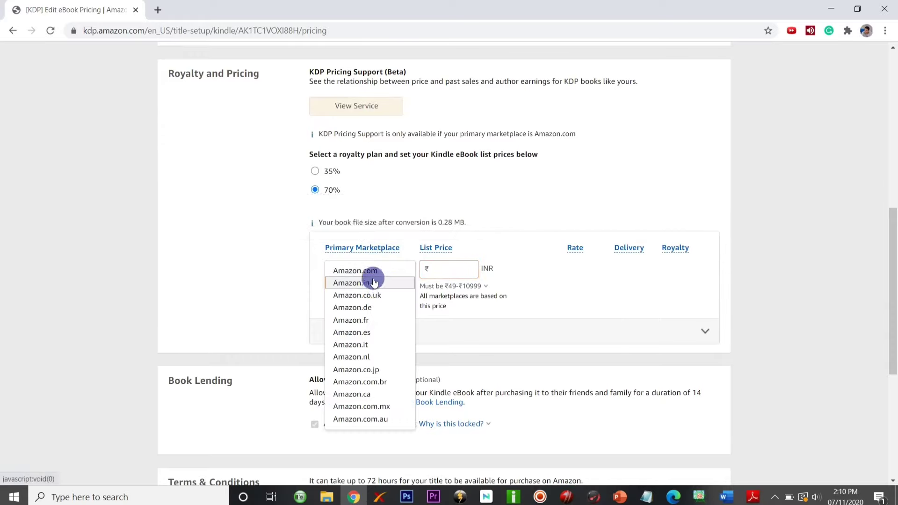
pyautogui.click(375, 276)
# Set the Amazon.com list price to 2.99 USD and expand the prices for the other marketplaces
pyautogui.click(443, 257)
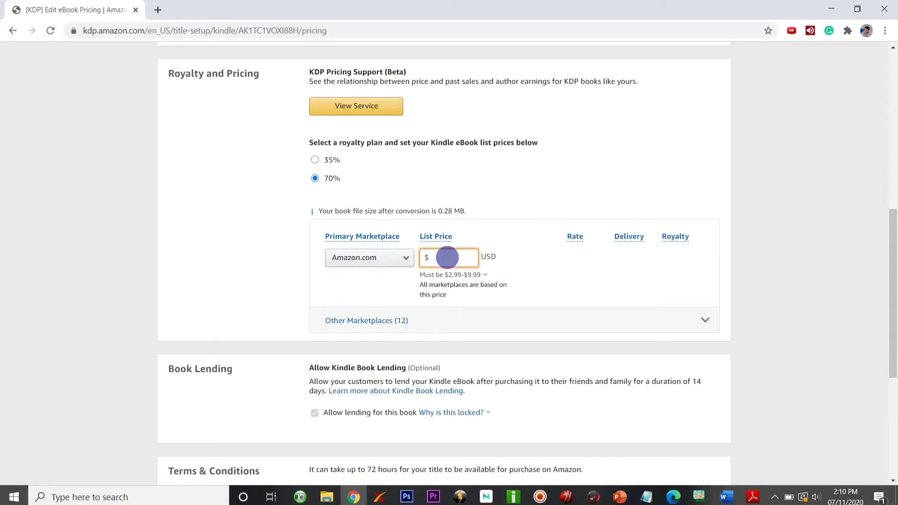
pyautogui.scroll(-1, 523, 179)
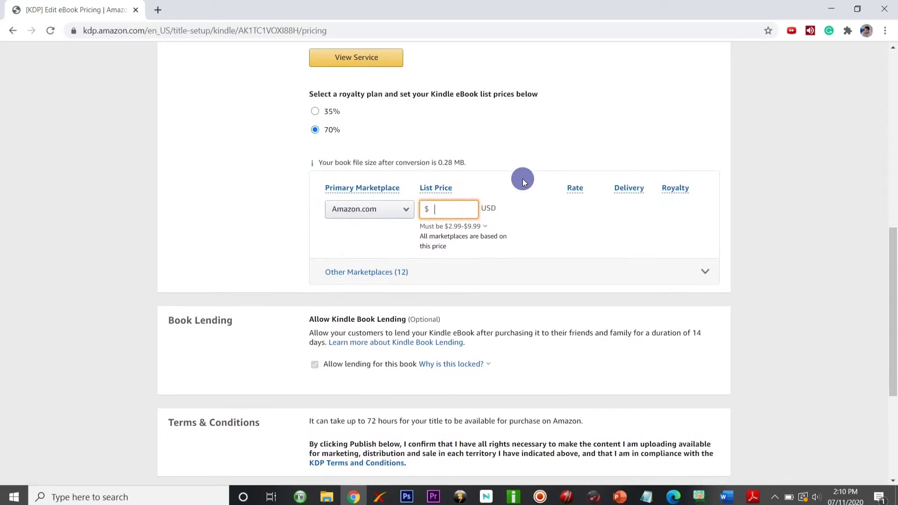
pyautogui.scroll(1, 523, 179)
pyautogui.write('2')
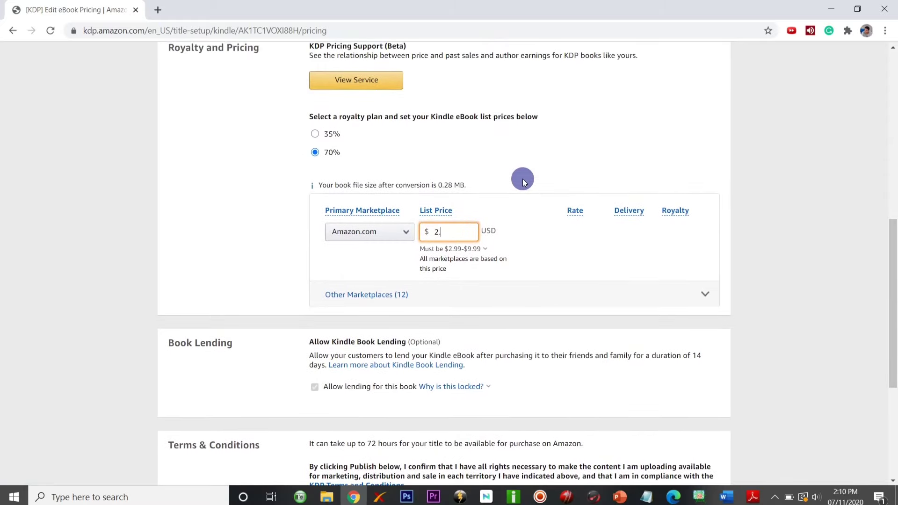
pyautogui.write('.99')
pyautogui.click(639, 296)
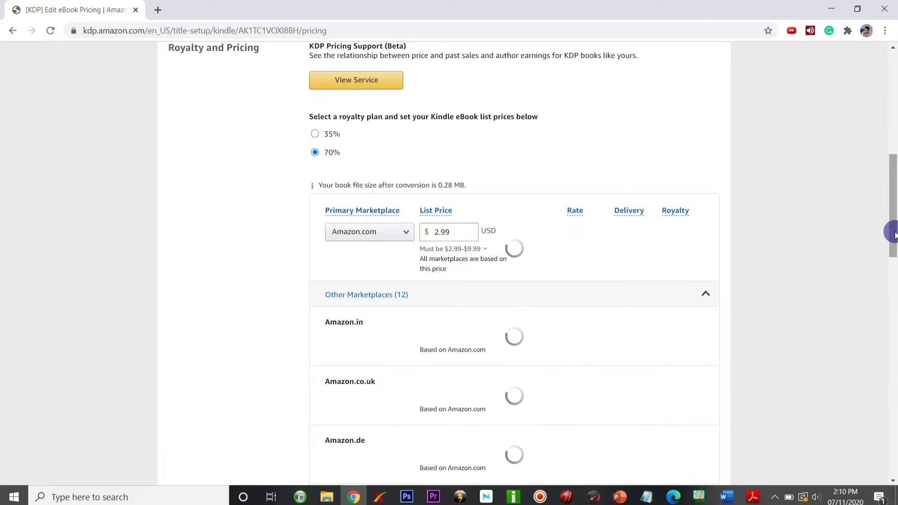
# Examine the primary and other marketplace rows for calculated prices, rates and royalties, keeping Amazon.com as the primary marketplace
pyautogui.moveTo(894, 233)
pyautogui.mouseDown()
pyautogui.moveTo(895, 323)
pyautogui.moveTo(894, 228)
pyautogui.moveTo(895, 252)
pyautogui.mouseUp()
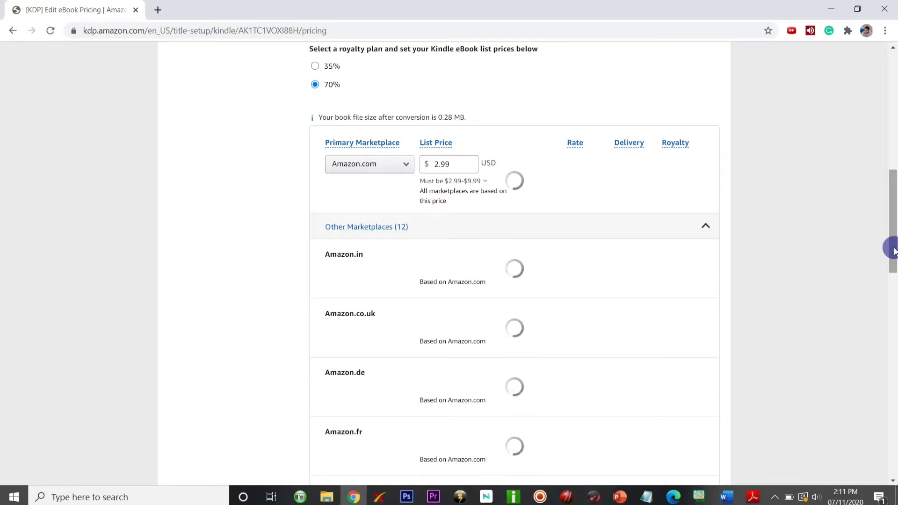
pyautogui.moveTo(894, 251); pyautogui.dragTo(891, 192)
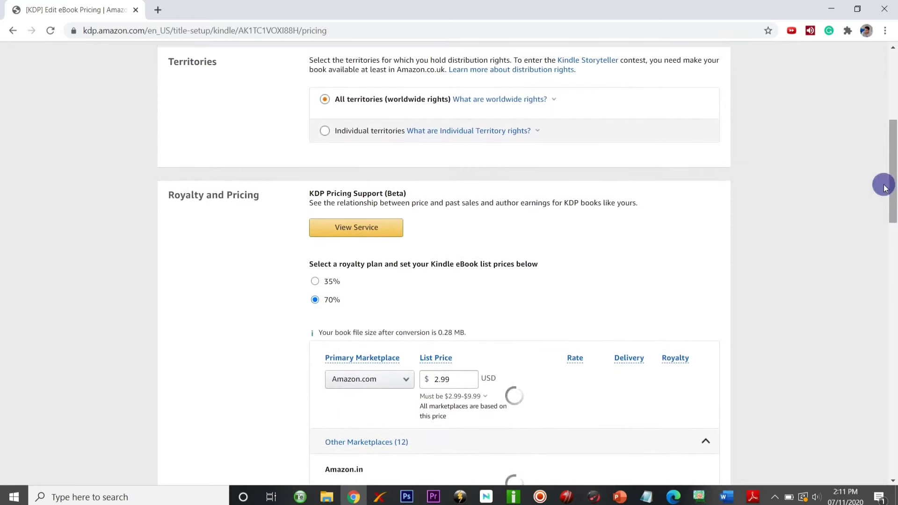
pyautogui.tripleClick(496, 263)
pyautogui.click(510, 264)
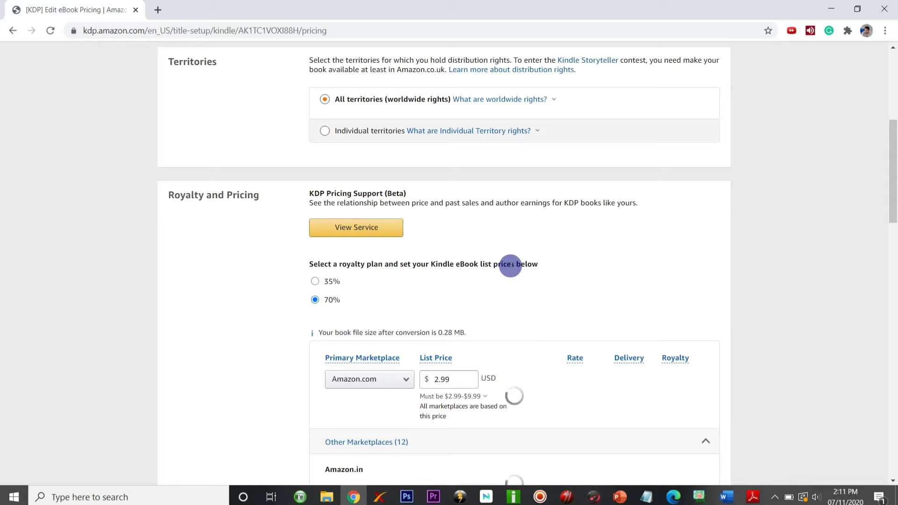
pyautogui.scroll(-4, 612, 280)
pyautogui.moveTo(891, 191); pyautogui.dragTo(891, 216)
pyautogui.click(370, 76)
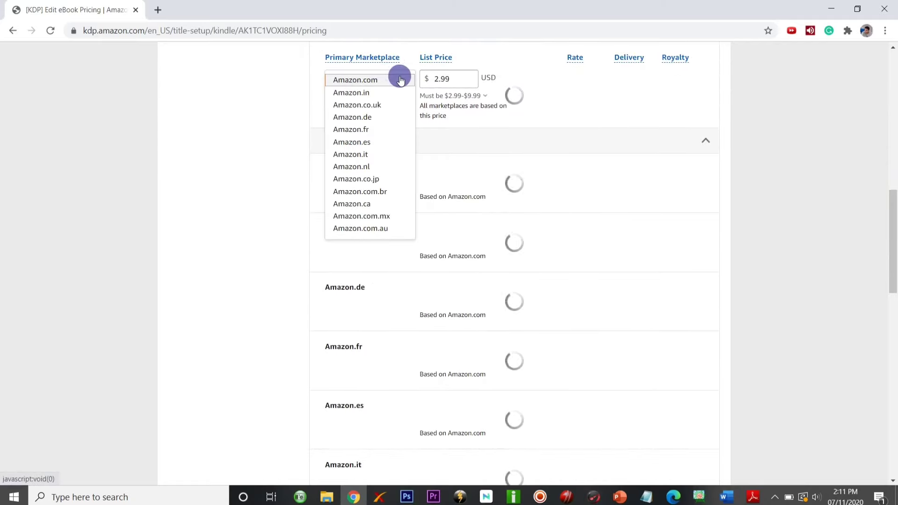
pyautogui.click(275, 87)
pyautogui.click(374, 78)
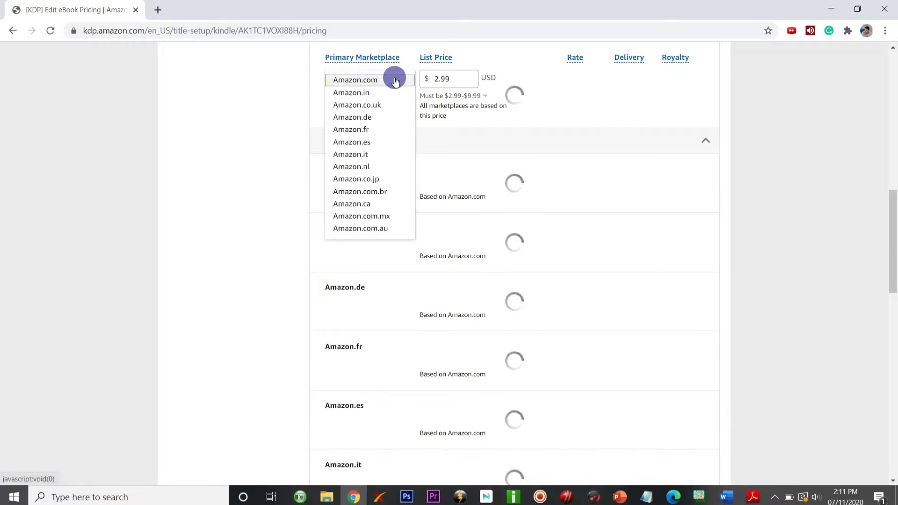
pyautogui.click(395, 81)
# Reload the Kindle eBook Pricing page
pyautogui.scroll(3, 894, 159)
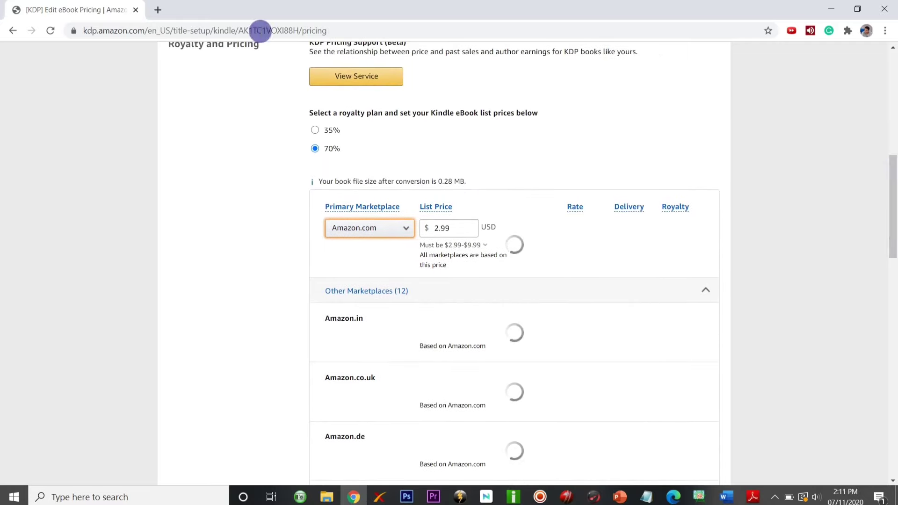
pyautogui.scroll(5, 197, 153)
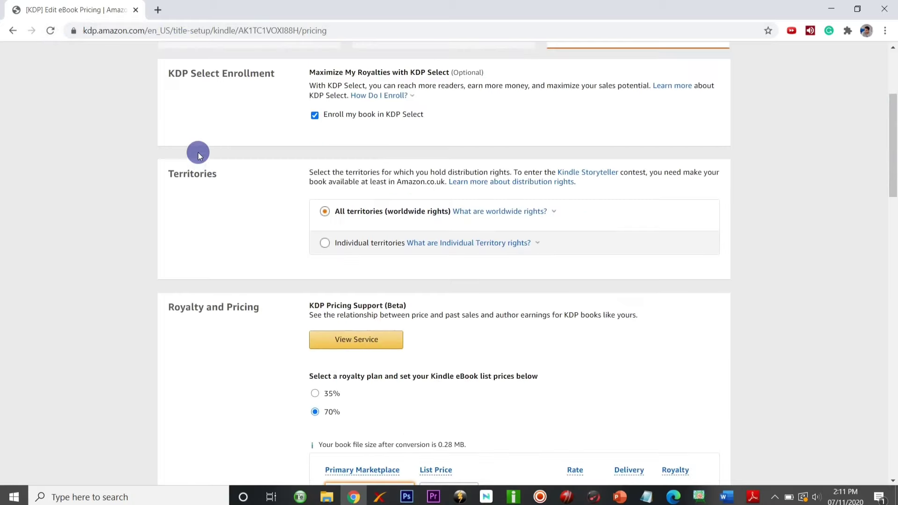
pyautogui.click(51, 36)
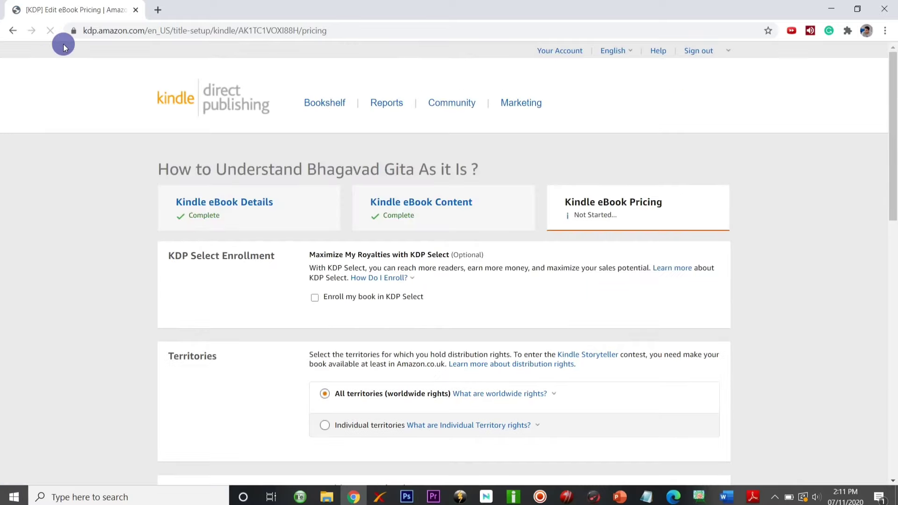
# Choose the 70% royalty plan, set the Amazon.com list price to 2.99 USD and expand the other marketplaces
pyautogui.scroll(-5, 449, 254)
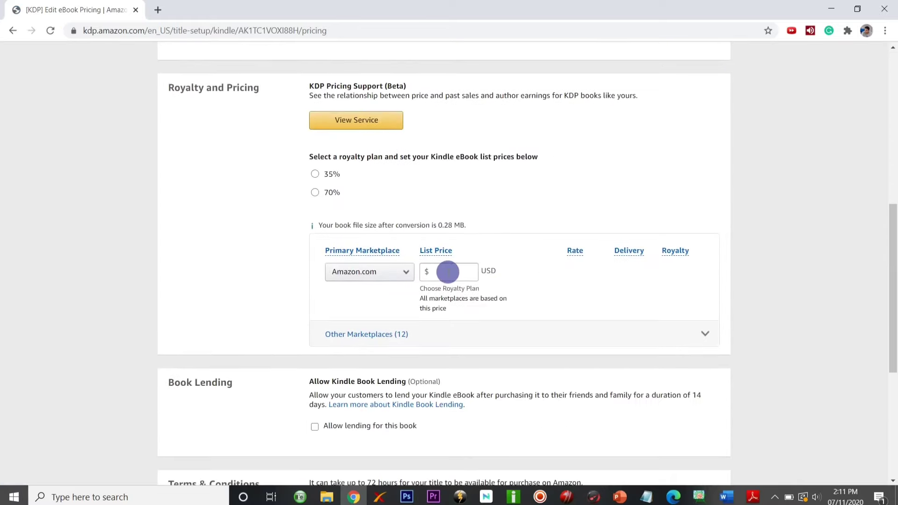
pyautogui.click(443, 272)
pyautogui.click(481, 332)
pyautogui.click(314, 193)
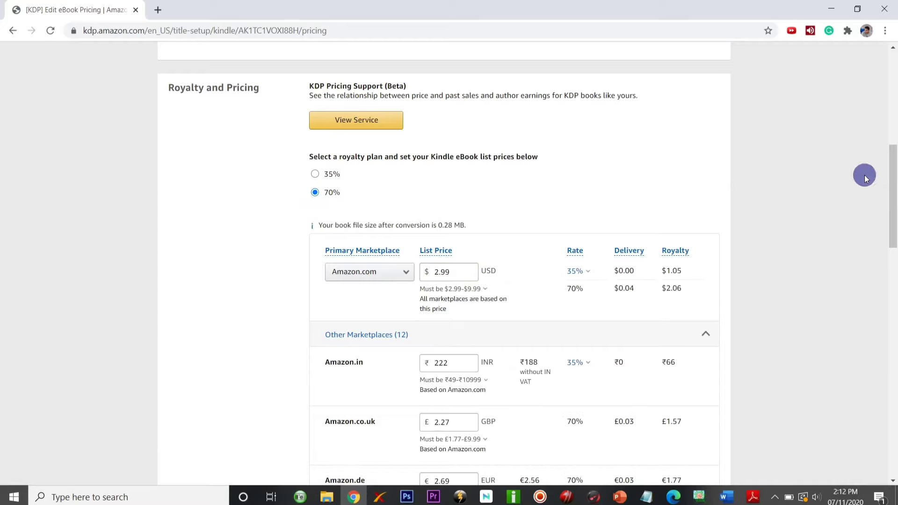
# Set the Amazon.in list price to 49 INR under the other marketplaces
pyautogui.moveTo(894, 186); pyautogui.dragTo(891, 217)
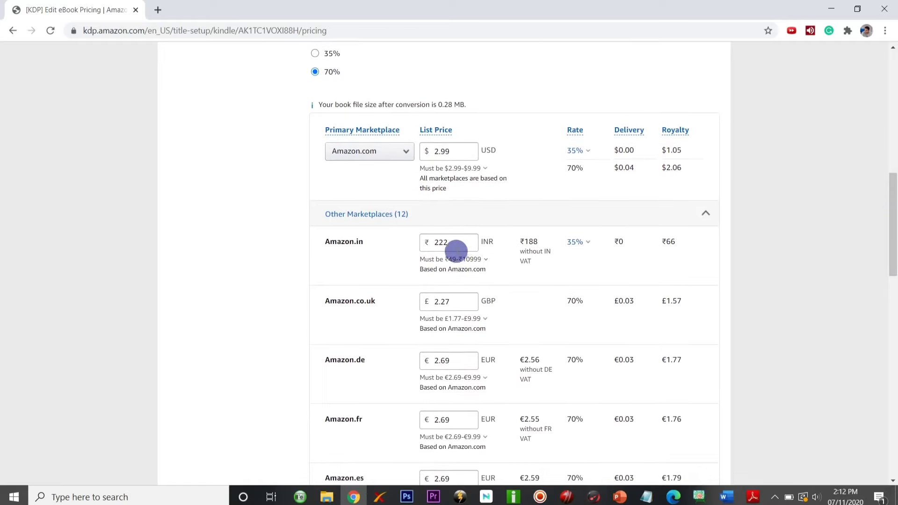
pyautogui.click(455, 260)
pyautogui.click(452, 241)
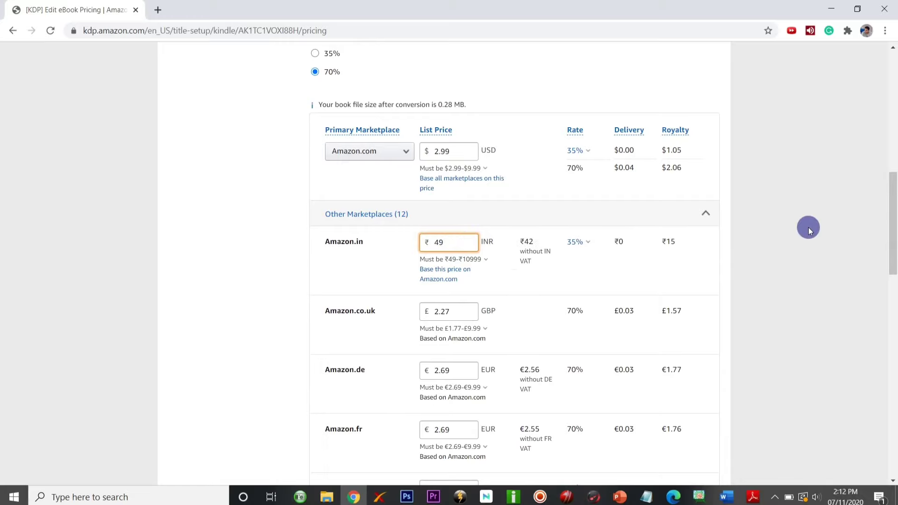
# Read the explanation of the Amazon.in royalty rate and set the Amazon.in list price to 99 INR
pyautogui.scroll(-2, 808, 229)
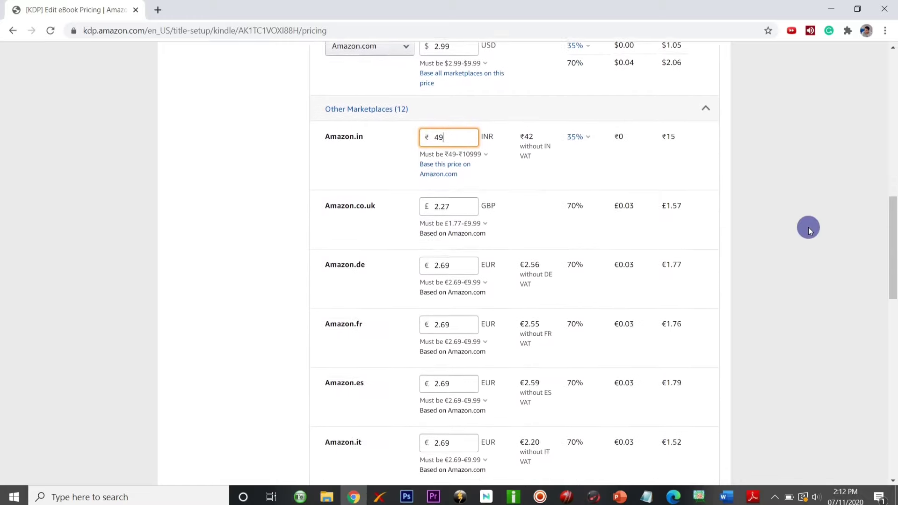
pyautogui.scroll(3, 808, 227)
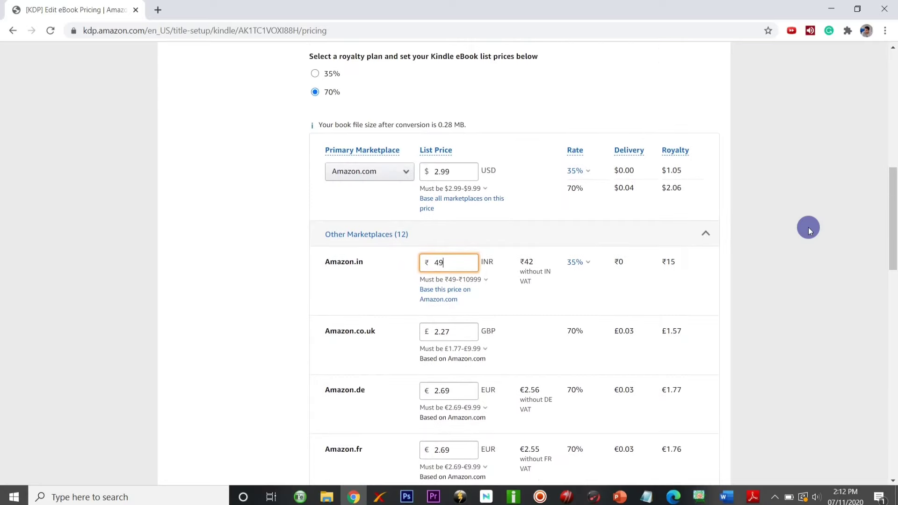
pyautogui.scroll(1, 809, 227)
pyautogui.scroll(1, 543, 291)
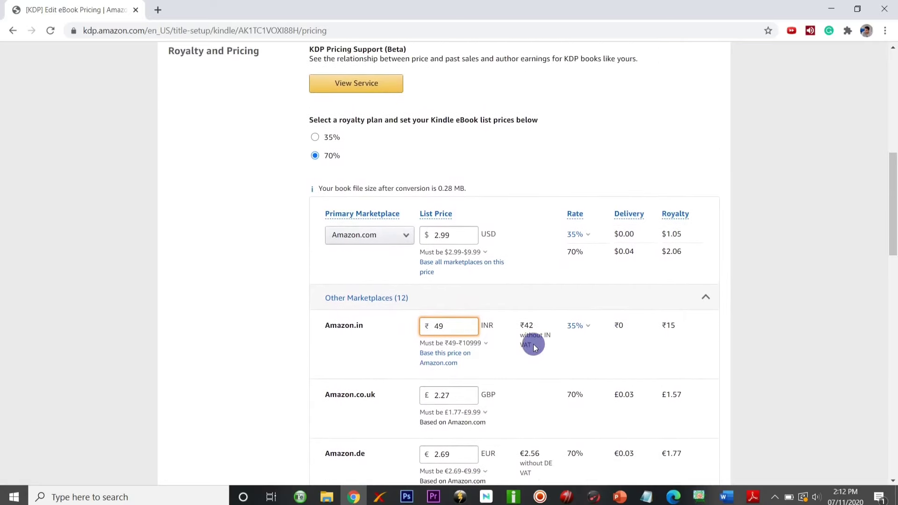
pyautogui.click(585, 326)
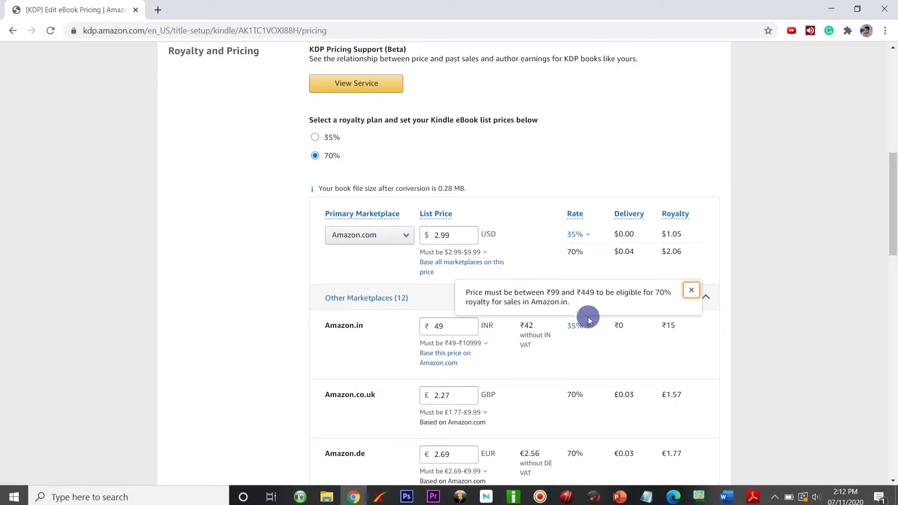
pyautogui.click(597, 351)
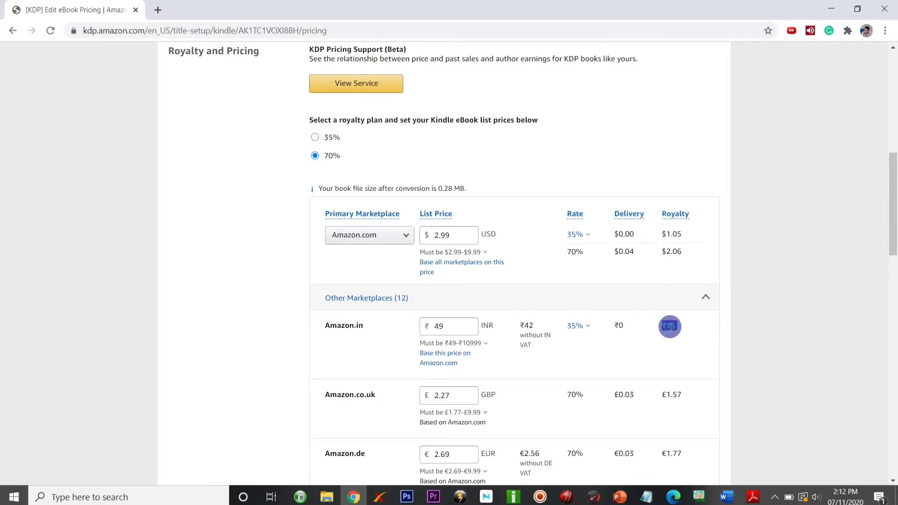
pyautogui.click(452, 323)
pyautogui.write('7')
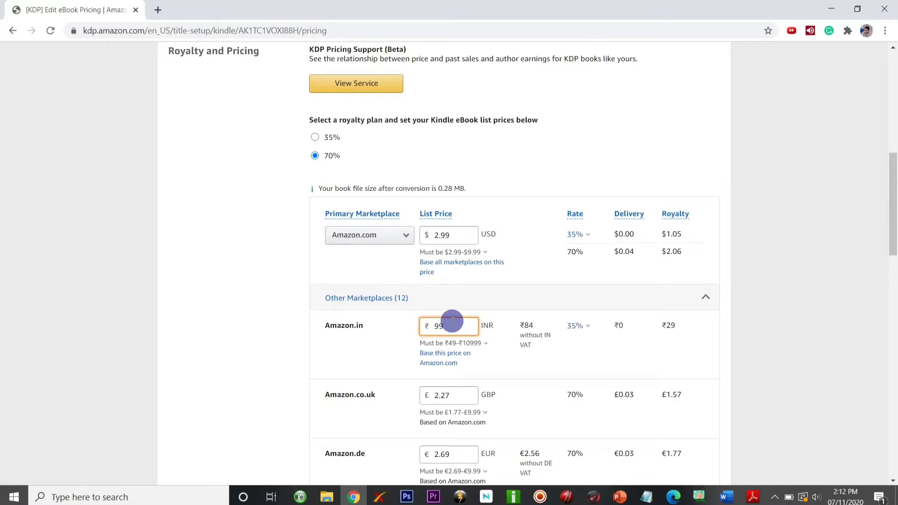
# Check the Amazon.in royalty rate explanation again and enroll the book in KDP Select
pyautogui.click(579, 327)
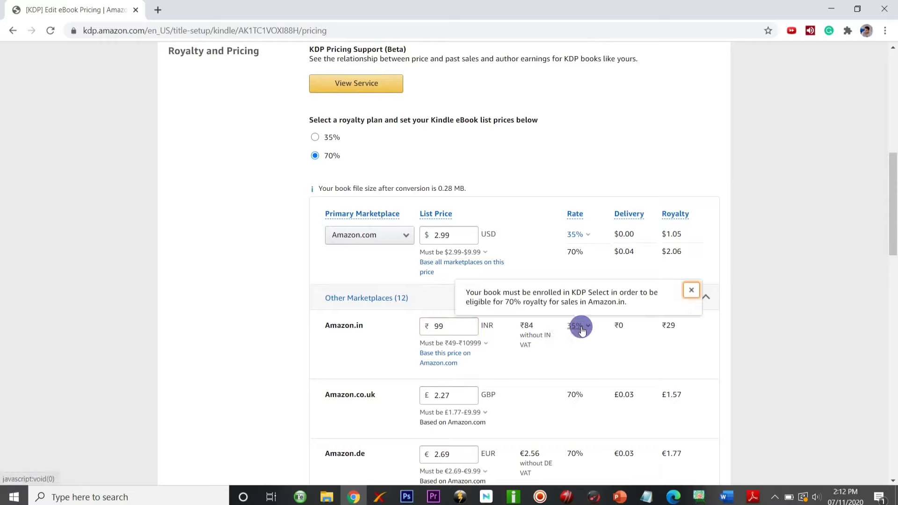
pyautogui.rightClick(582, 330)
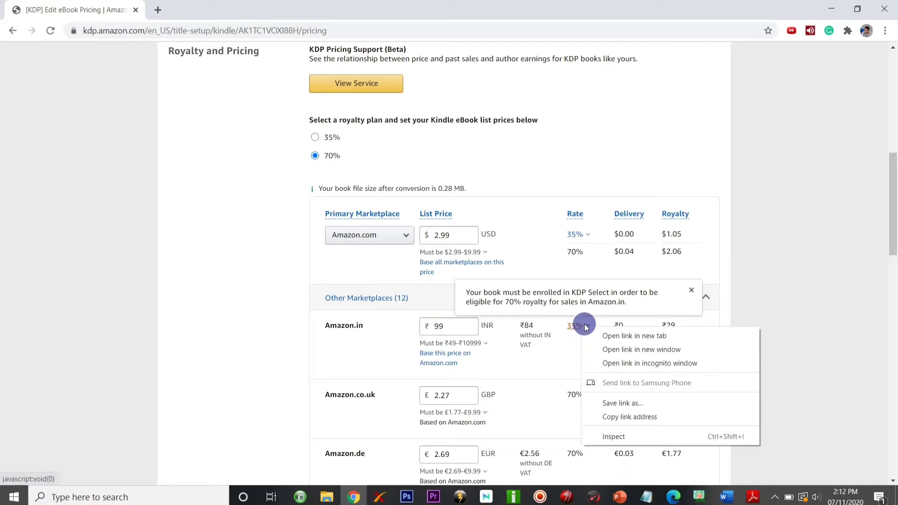
pyautogui.scroll(4, 363, 96)
pyautogui.scroll(3, 386, 96)
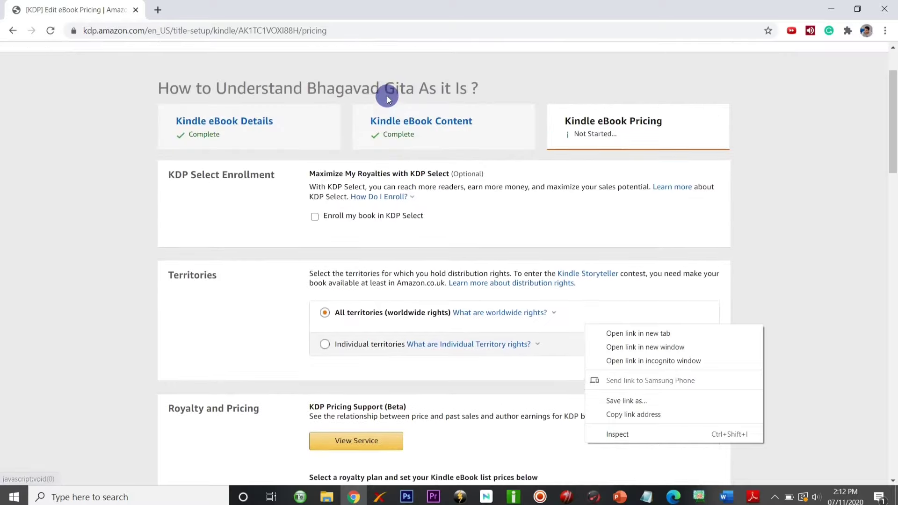
pyautogui.rightClick(313, 224)
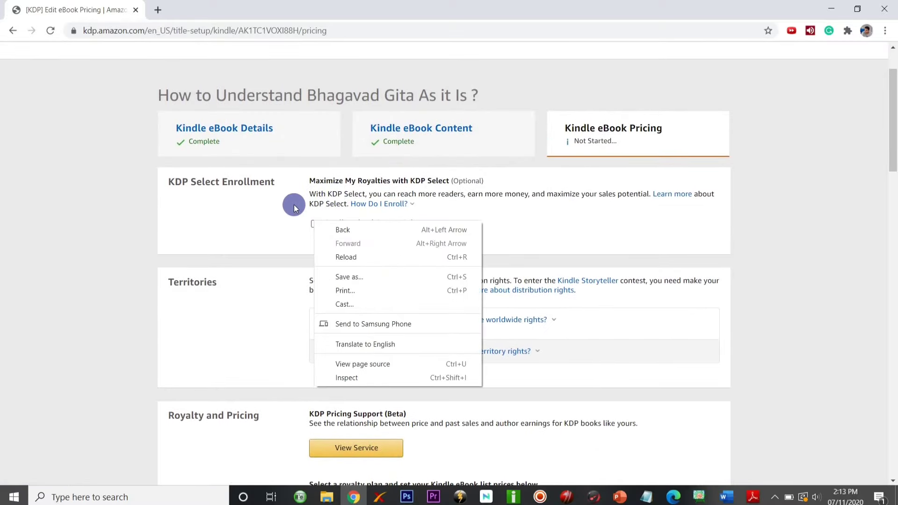
pyautogui.click(296, 215)
pyautogui.click(314, 224)
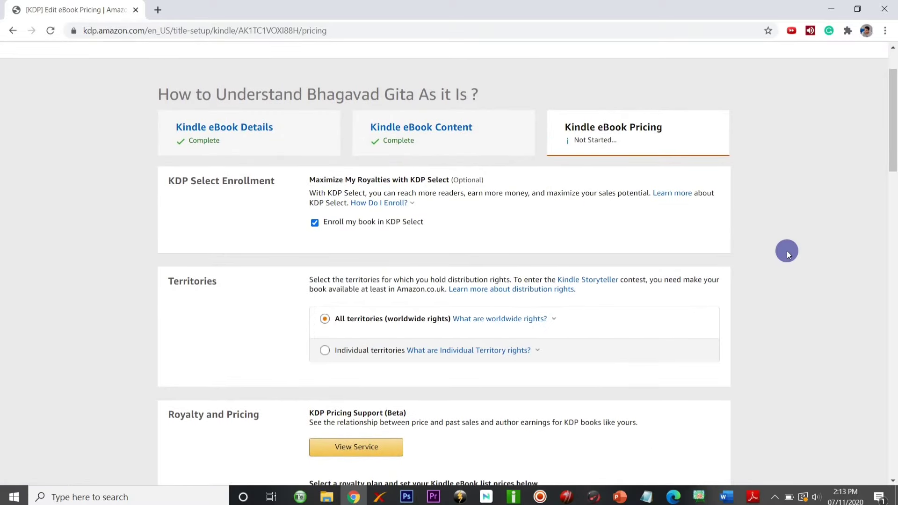
# Read the Amazon.in royalty rate explanation, check the KDP Select enrollment and reload the eBook pricing page
pyautogui.scroll(-9, 787, 251)
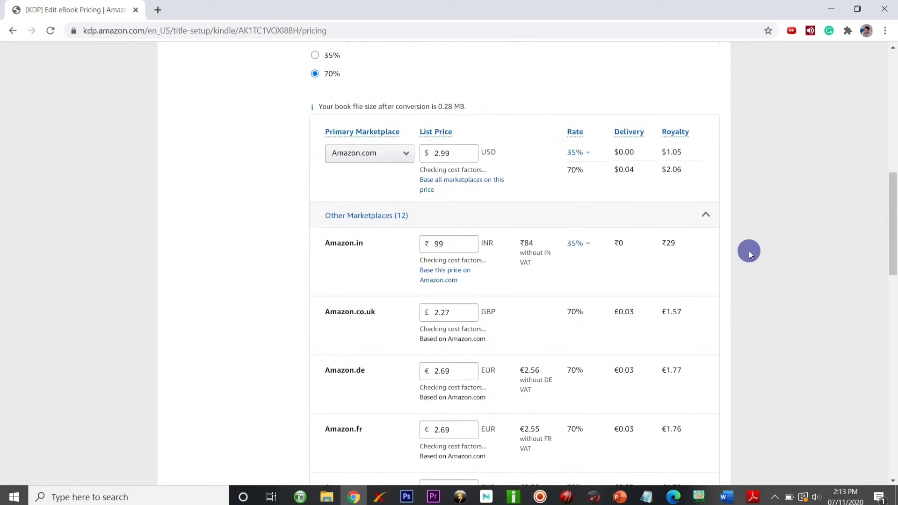
pyautogui.click(576, 244)
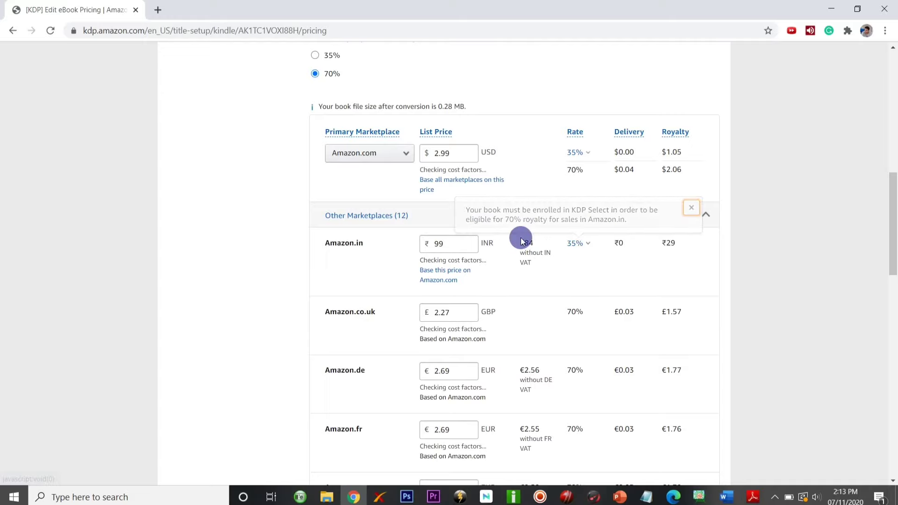
pyautogui.click(522, 240)
pyautogui.click(577, 248)
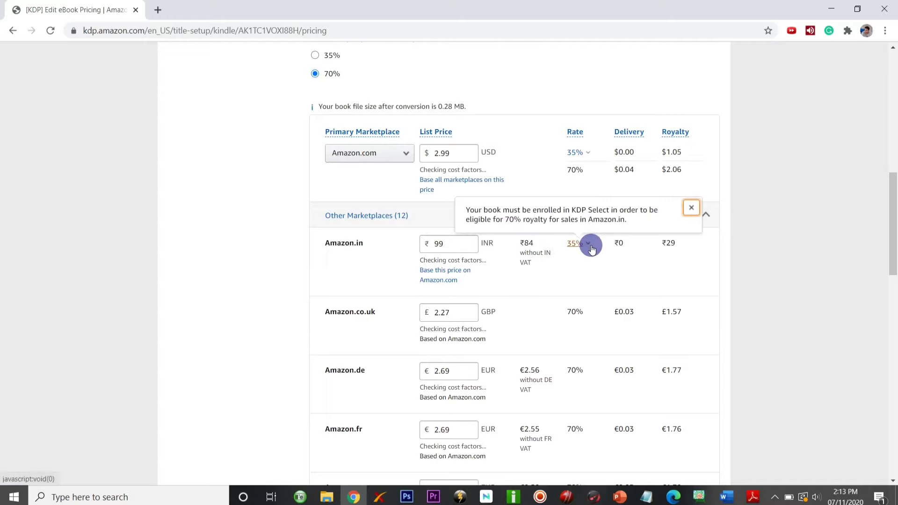
pyautogui.click(605, 262)
pyautogui.tripleClick(537, 255)
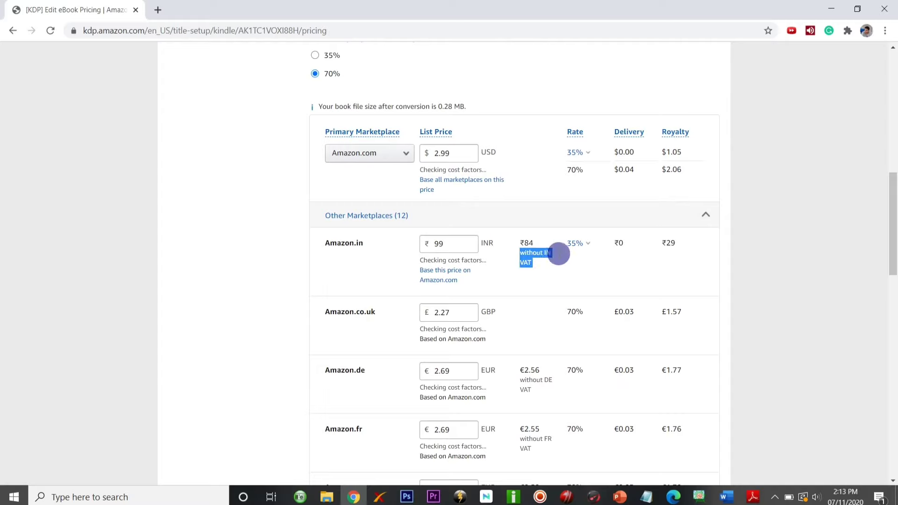
pyautogui.click(587, 244)
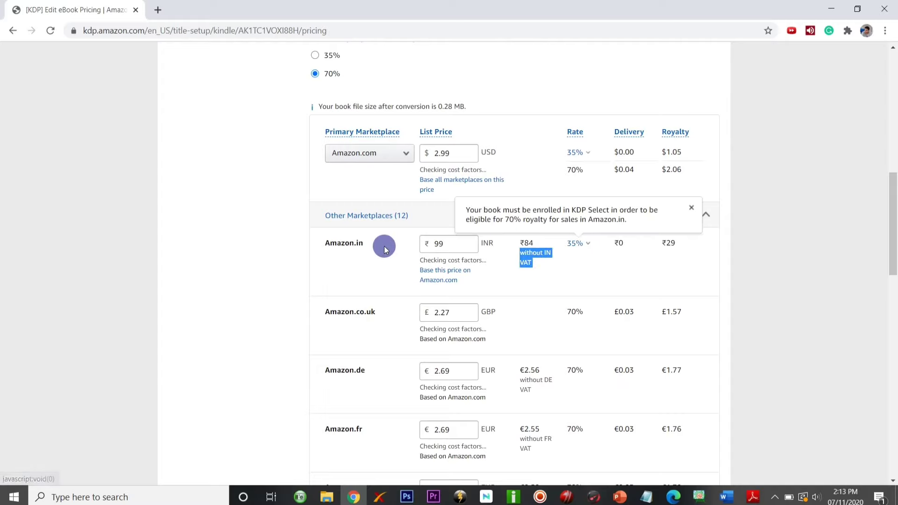
pyautogui.scroll(15, 384, 246)
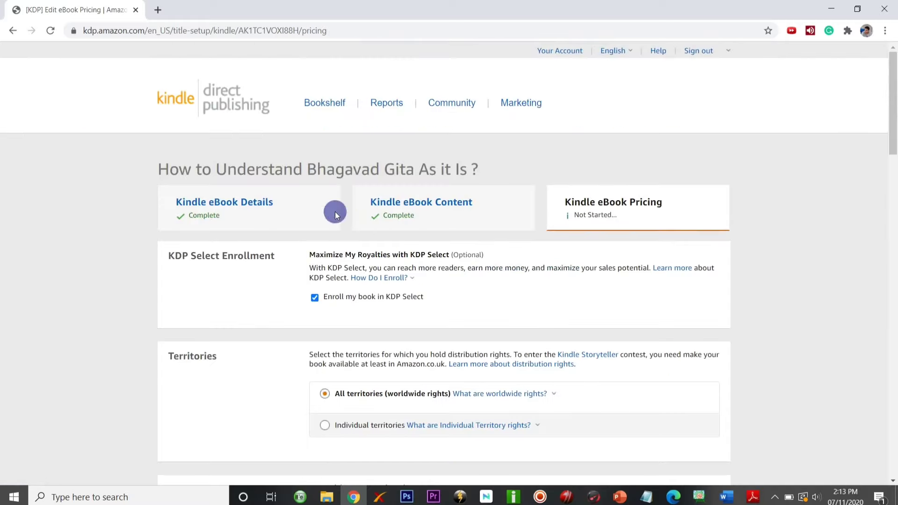
pyautogui.click(51, 30)
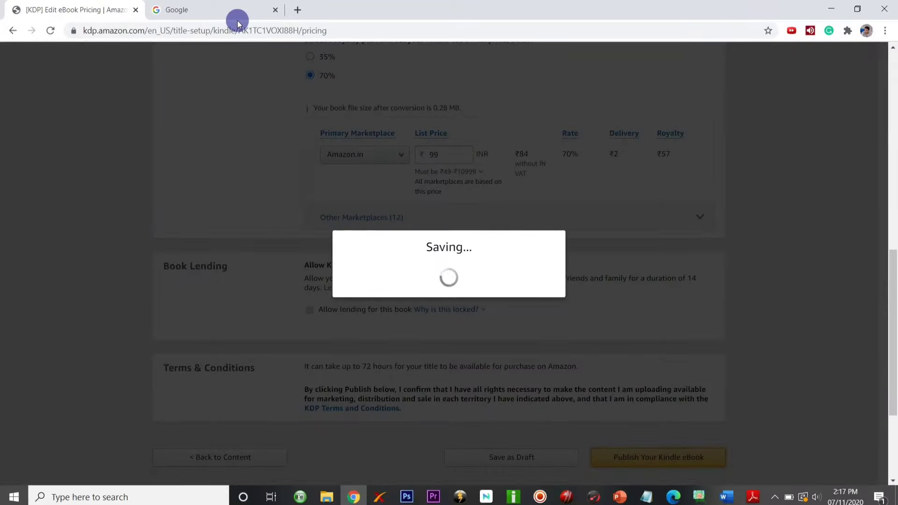
# Reload the Google home page in its own tab and return to the eBook pricing page
pyautogui.click(237, 19)
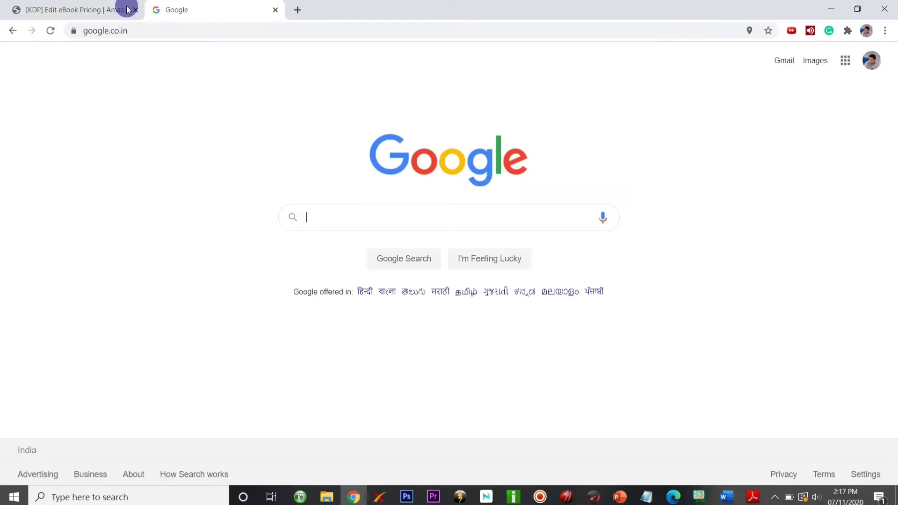
pyautogui.click(51, 35)
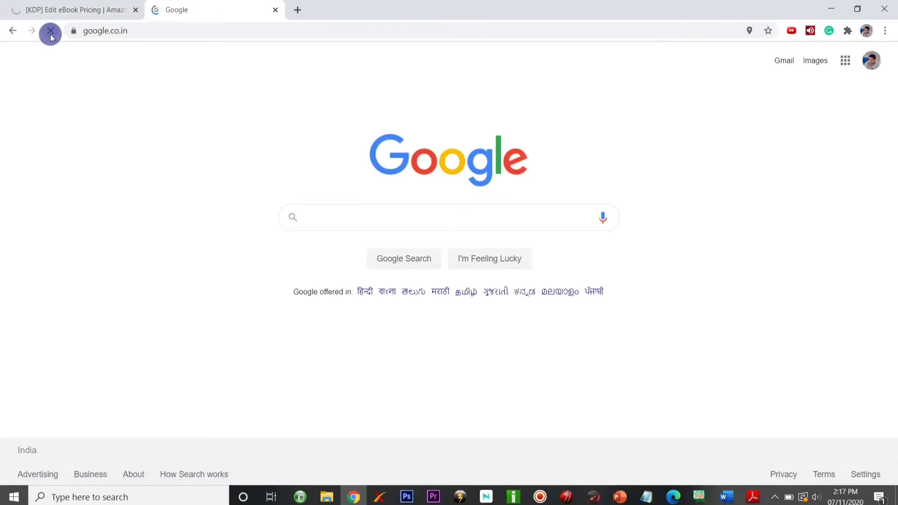
pyautogui.click(45, 7)
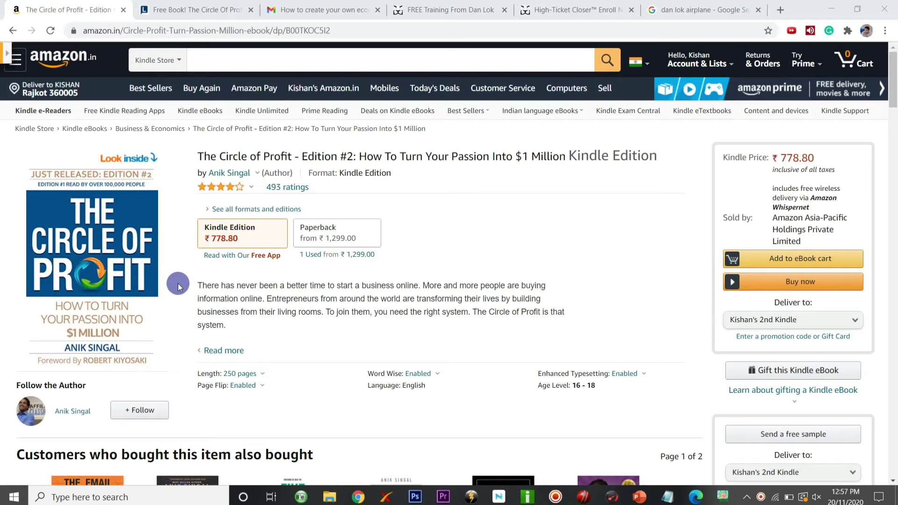
# Compare the Circle of Profit website with the book's Amazon listing and open the site's free copy offer
pyautogui.click(193, 11)
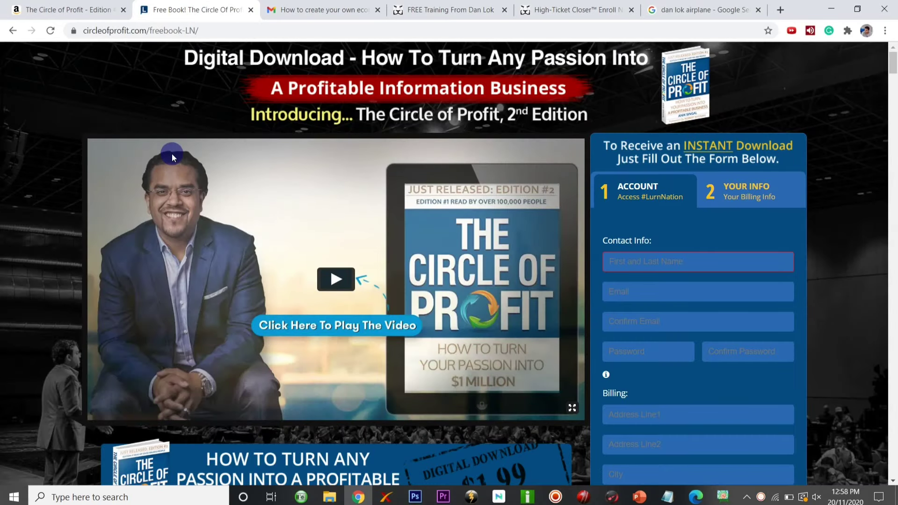
pyautogui.click(14, 31)
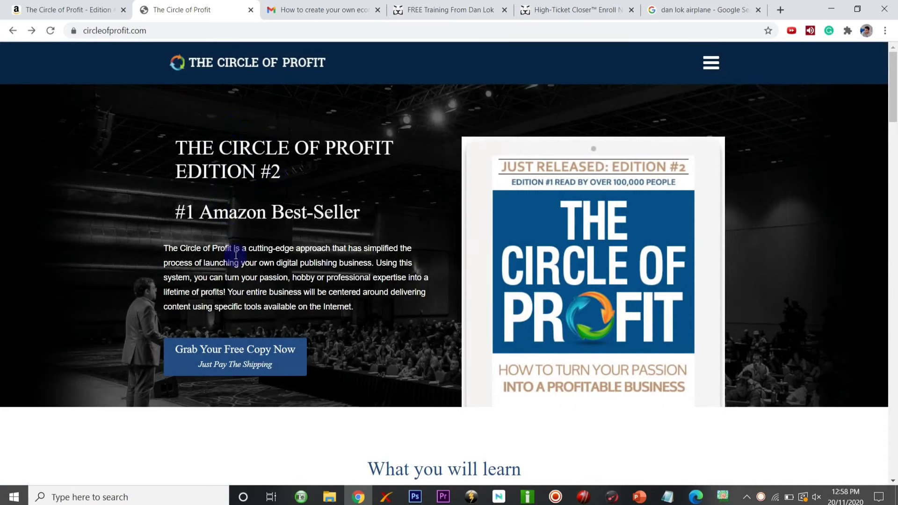
pyautogui.click(92, 6)
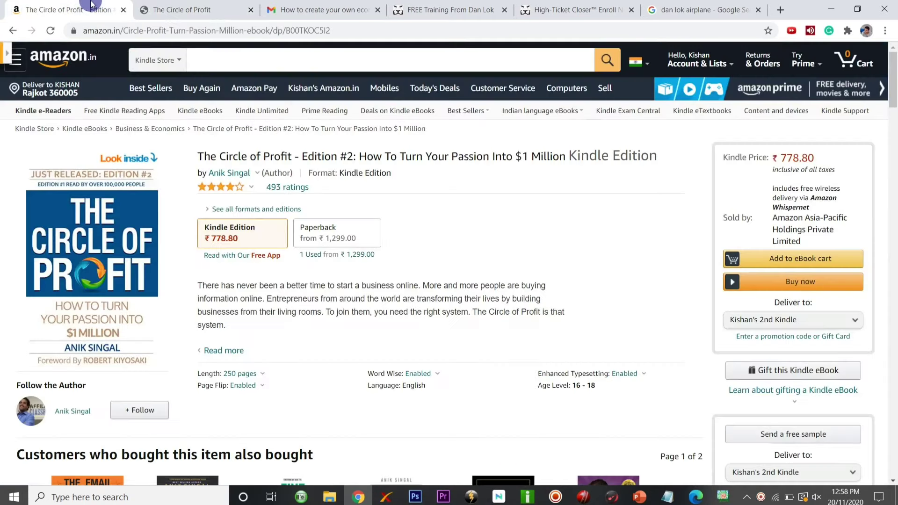
pyautogui.click(192, 4)
pyautogui.scroll(-1, 192, 302)
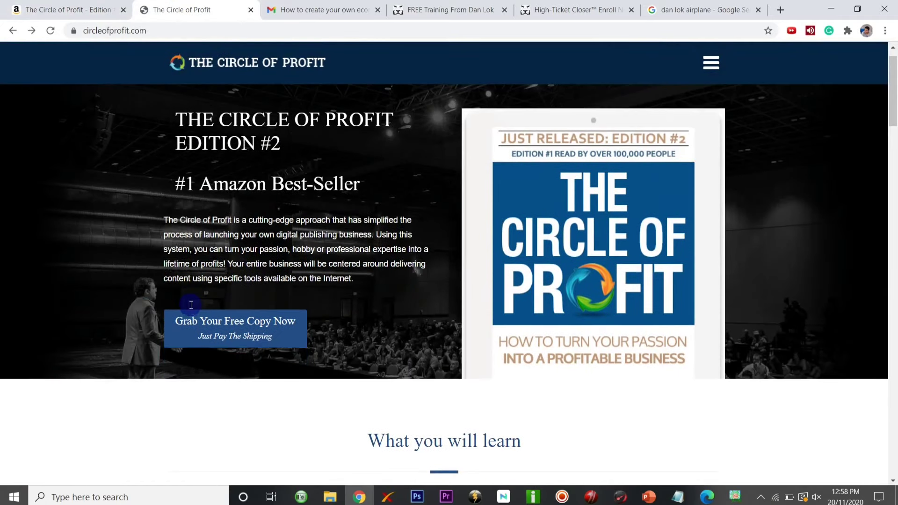
pyautogui.click(215, 329)
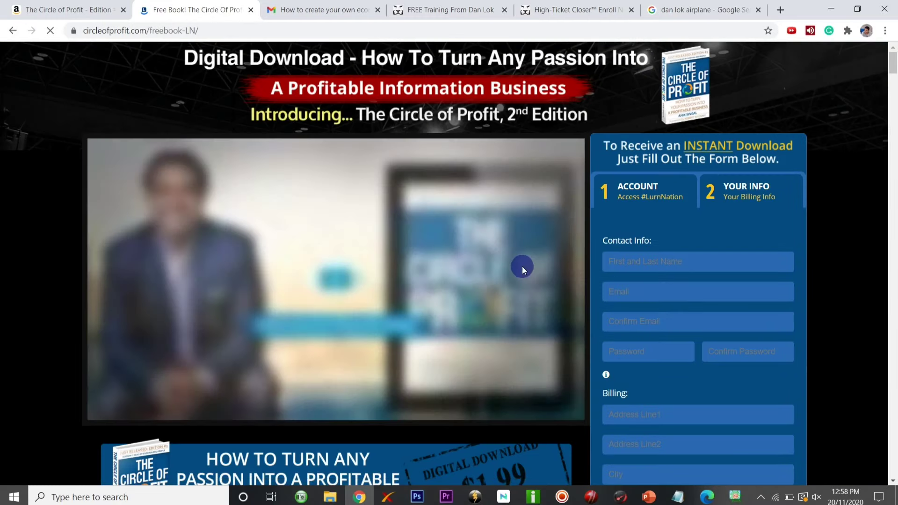
# Examine the Circle of Profit digital download offer, including its contact and billing form
pyautogui.scroll(-1, 857, 155)
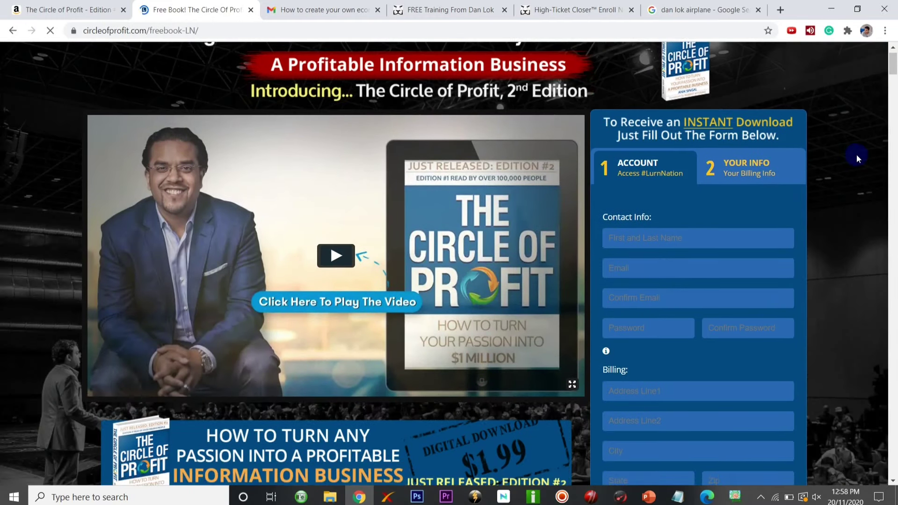
pyautogui.scroll(-5, 857, 155)
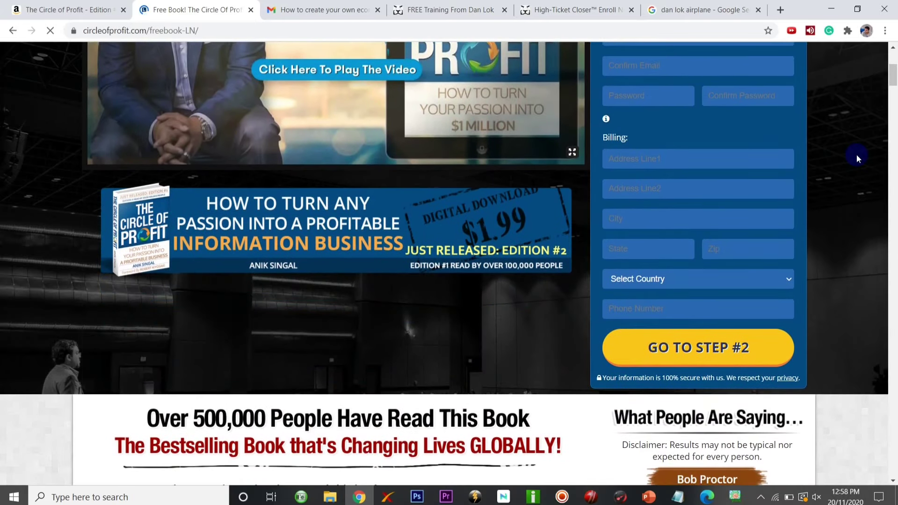
pyautogui.scroll(5, 857, 154)
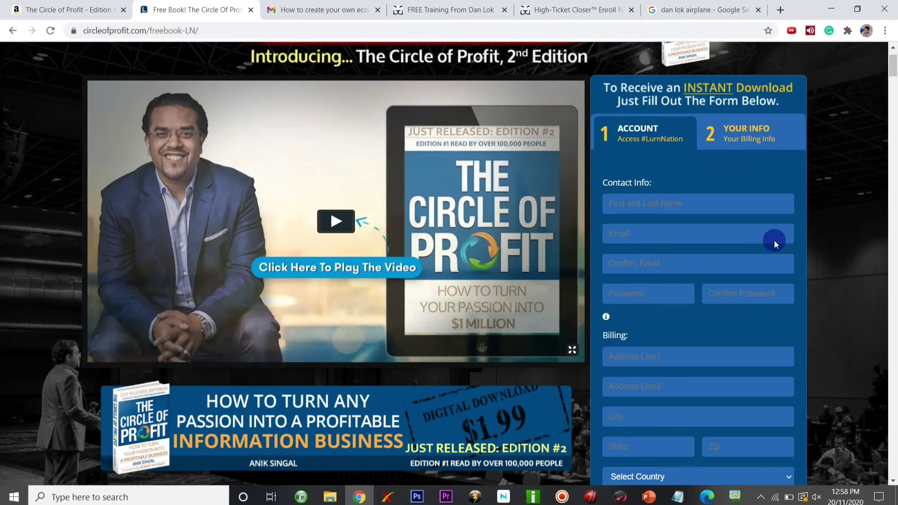
pyautogui.scroll(-2, 773, 240)
pyautogui.scroll(-2, 774, 240)
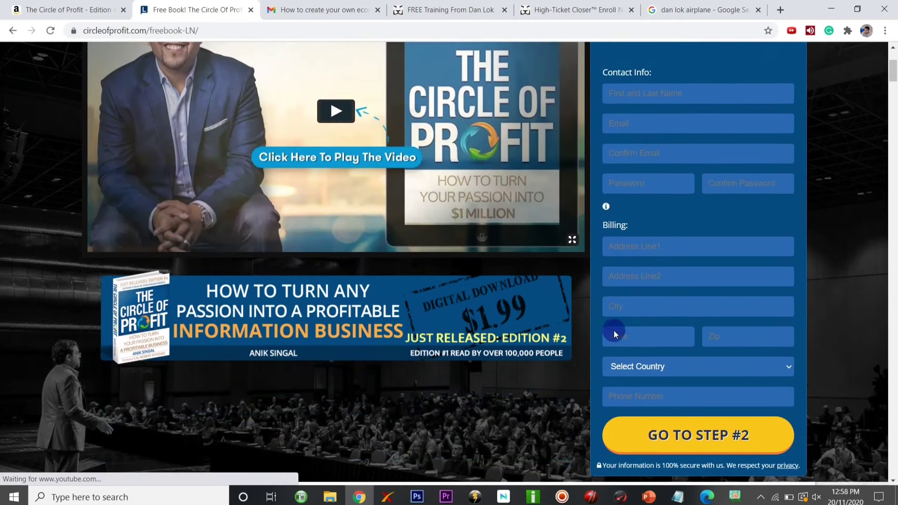
pyautogui.scroll(-3, 437, 409)
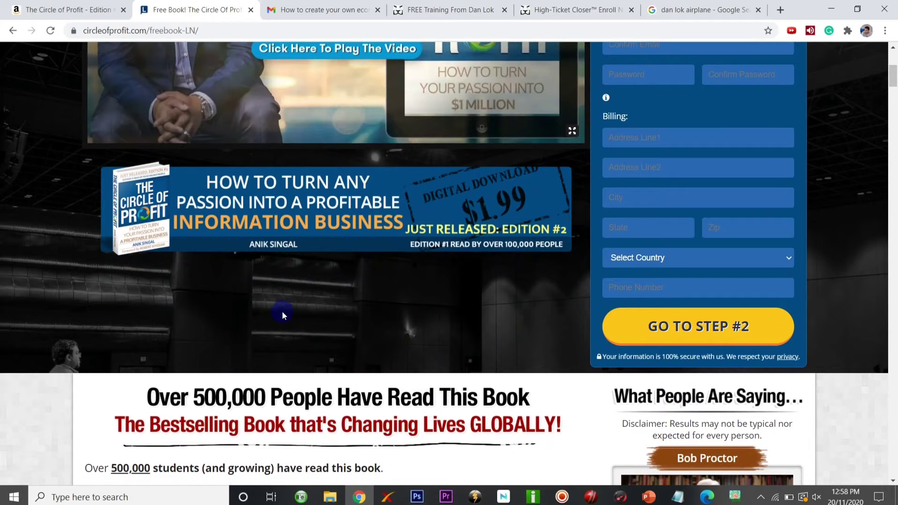
pyautogui.scroll(8, 282, 313)
pyautogui.scroll(-7, 282, 314)
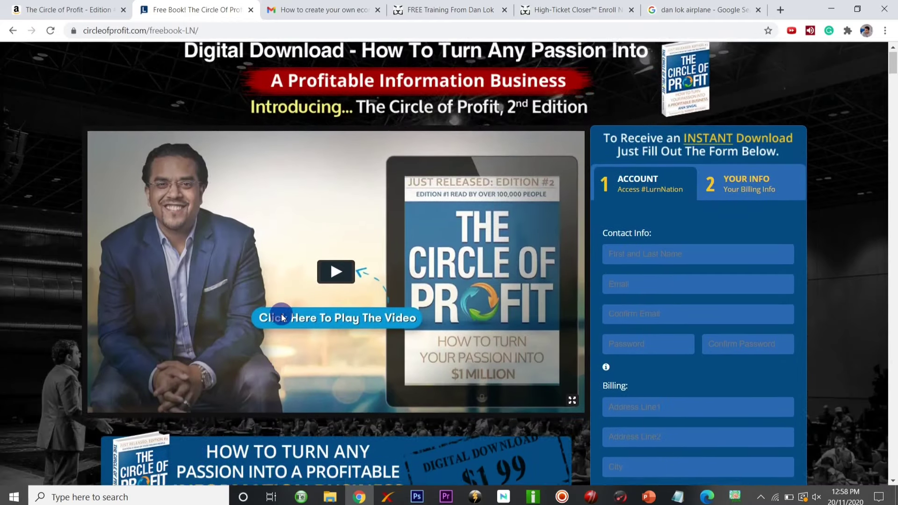
pyautogui.scroll(7, 282, 313)
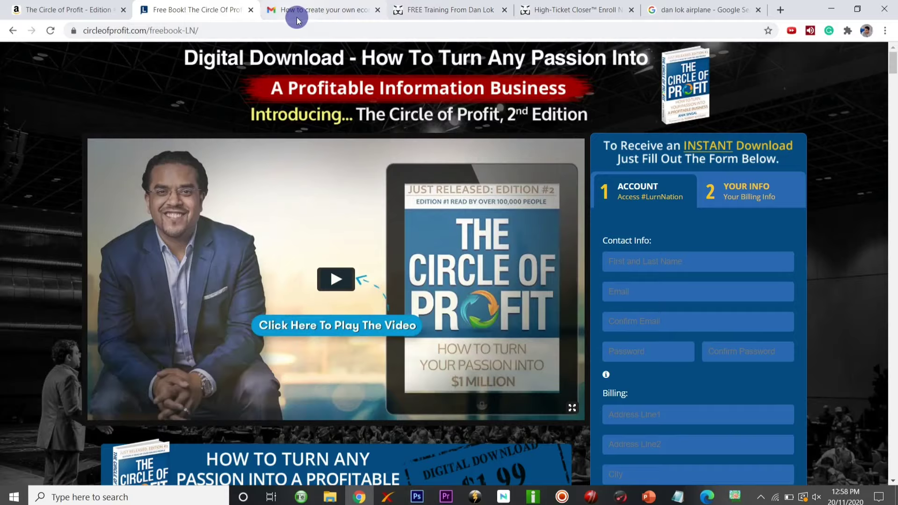
# Examine the offer page's explanation of the Circle of Profit, down to the Phase 1 and Phase 2 diagram
pyautogui.scroll(-15, 285, 75)
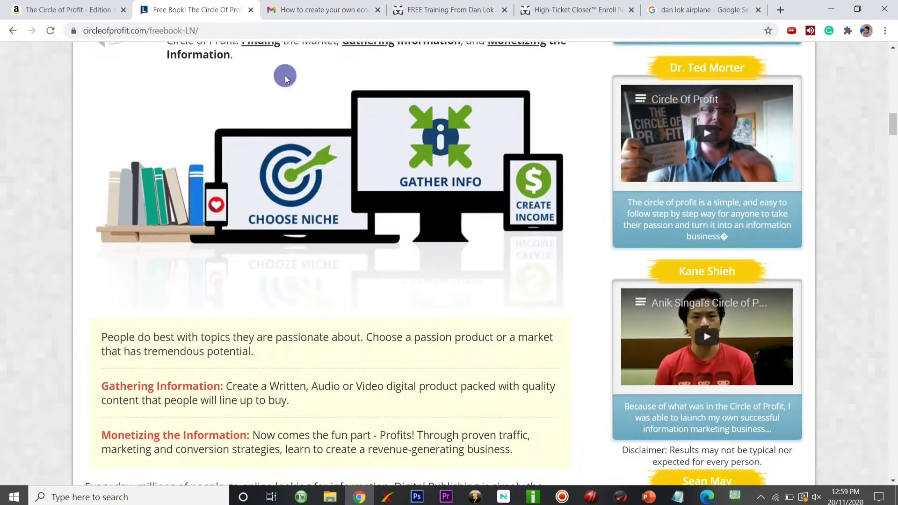
pyautogui.scroll(-4, 285, 74)
pyautogui.scroll(13, 285, 75)
pyautogui.scroll(-5, 285, 75)
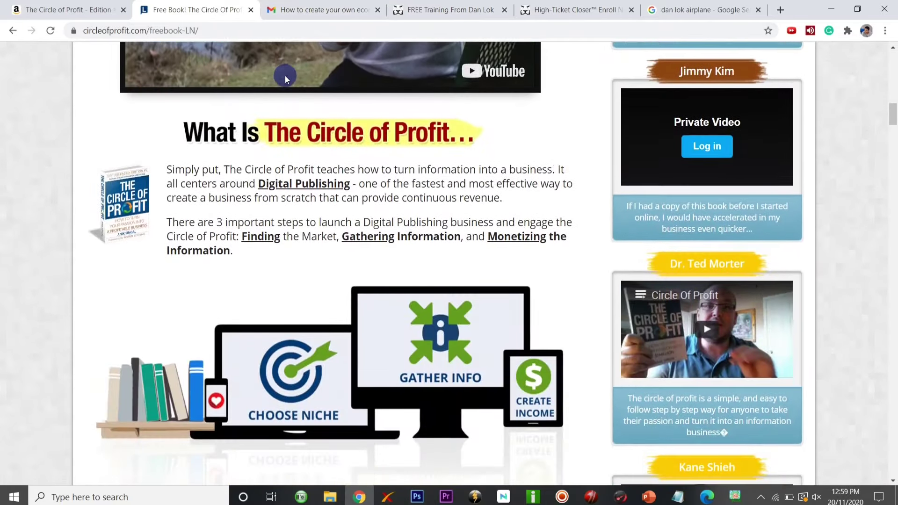
pyautogui.scroll(-12, 285, 75)
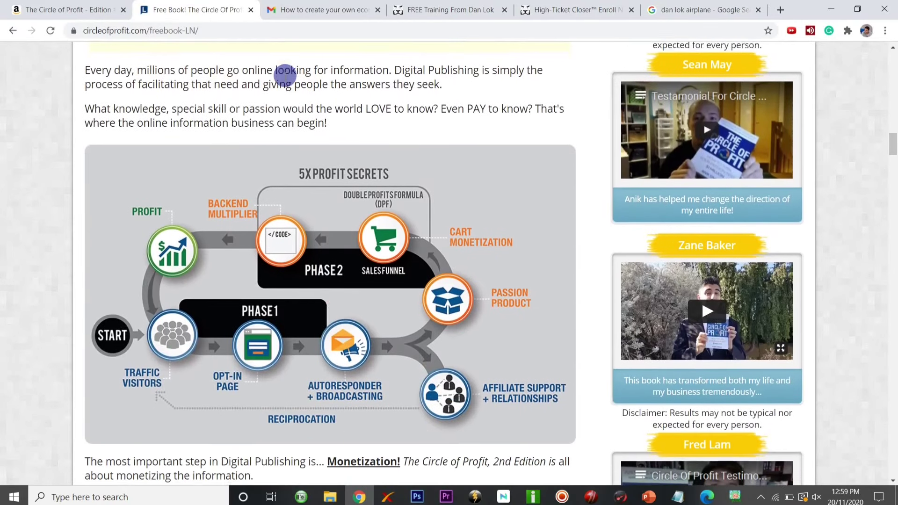
pyautogui.scroll(-2, 285, 75)
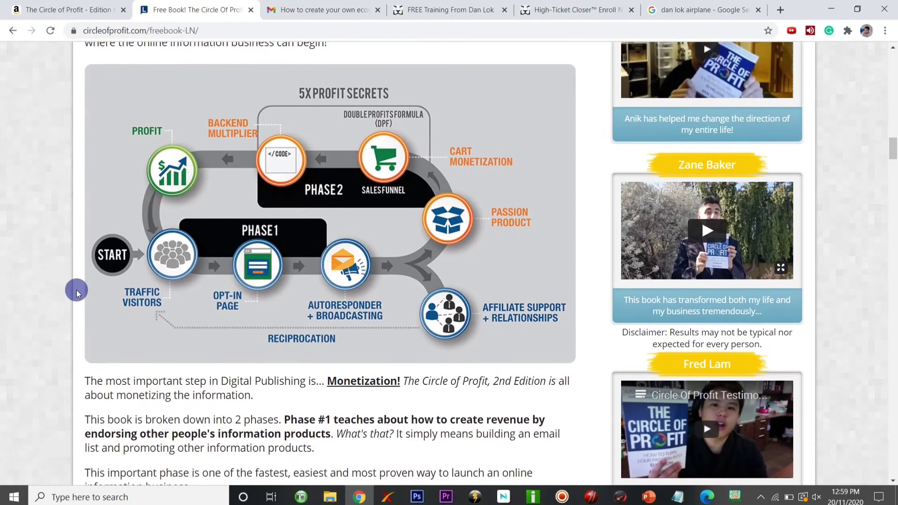
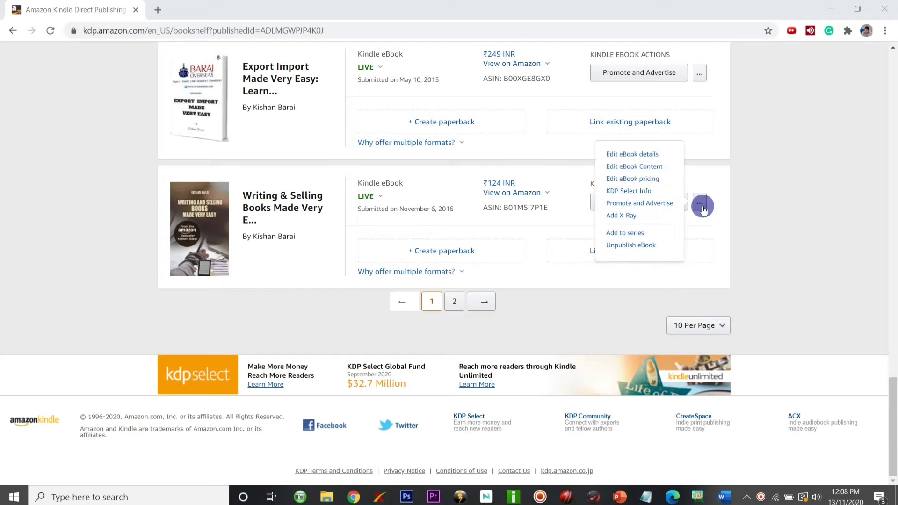
# Open the promotion page for "Writing & Selling Books Made Very Easy" and start a new Kindle Countdown Deal
pyautogui.click(662, 206)
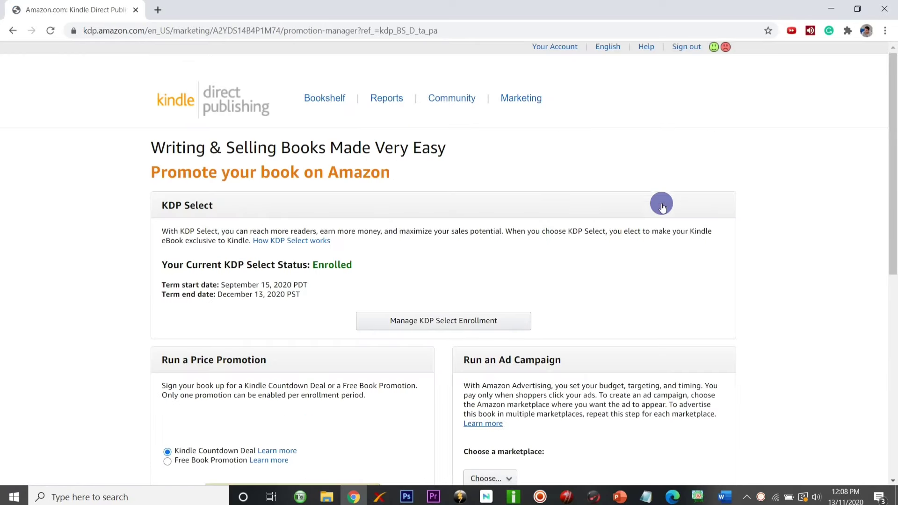
pyautogui.scroll(-3, 662, 206)
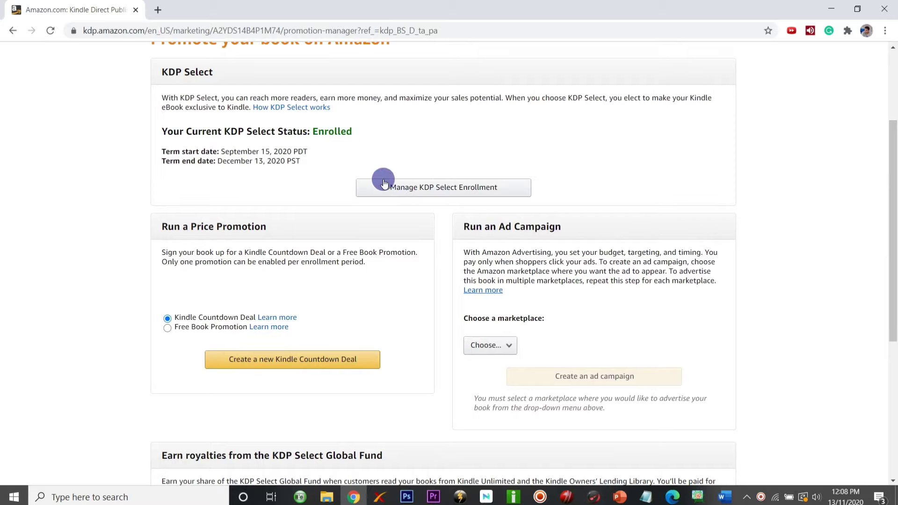
pyautogui.scroll(-1, 331, 180)
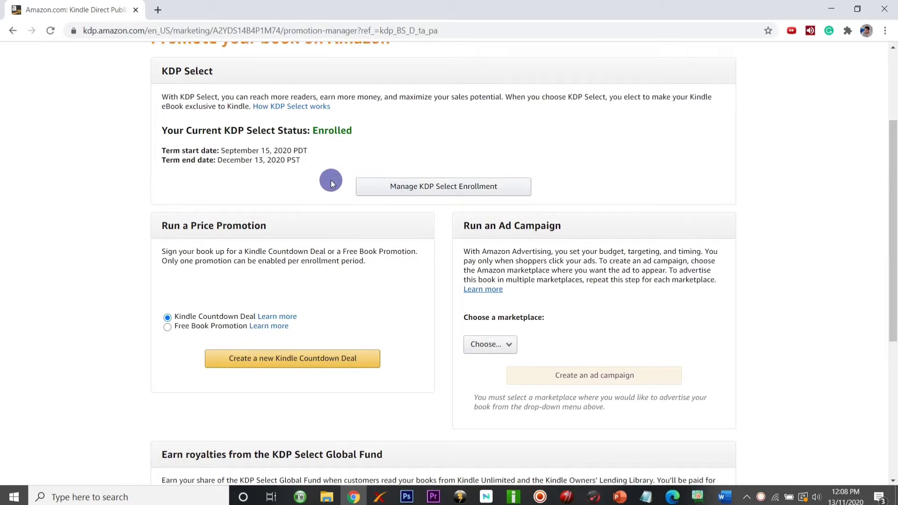
pyautogui.scroll(-3, 331, 180)
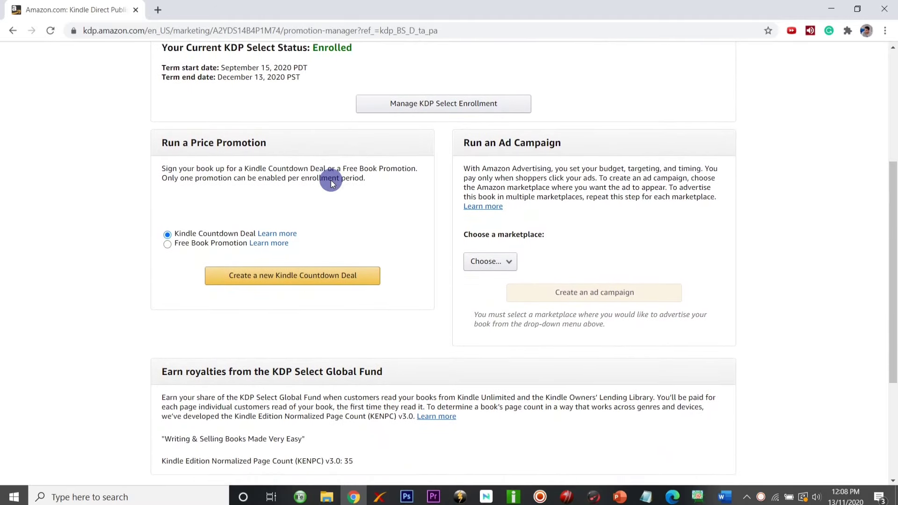
pyautogui.scroll(-2, 332, 183)
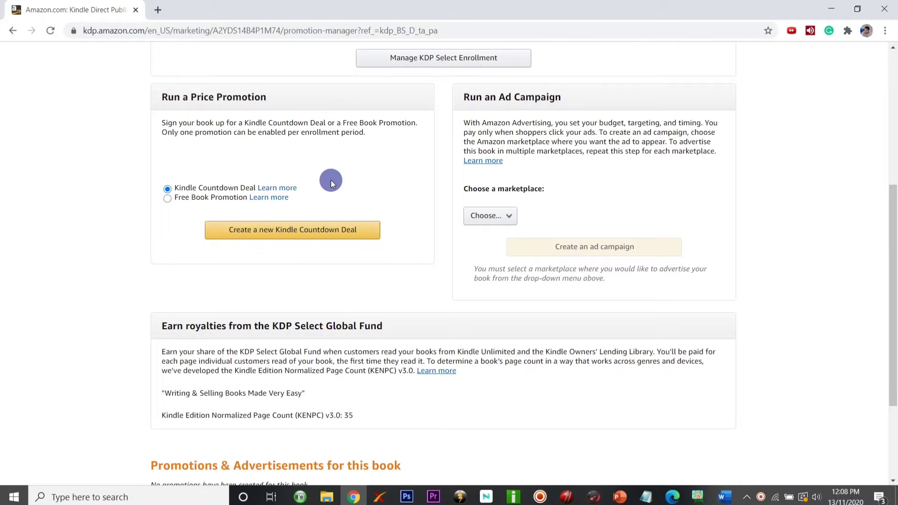
pyautogui.scroll(-2, 294, 276)
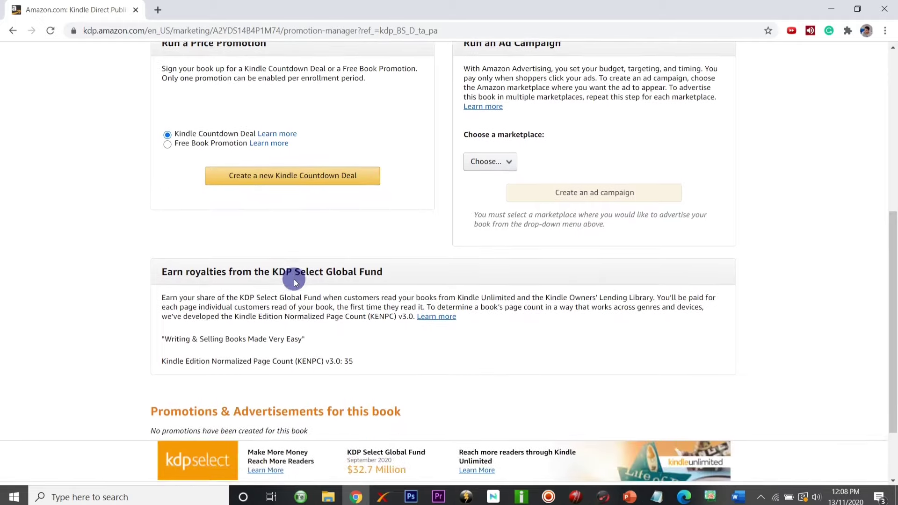
pyautogui.scroll(2, 294, 281)
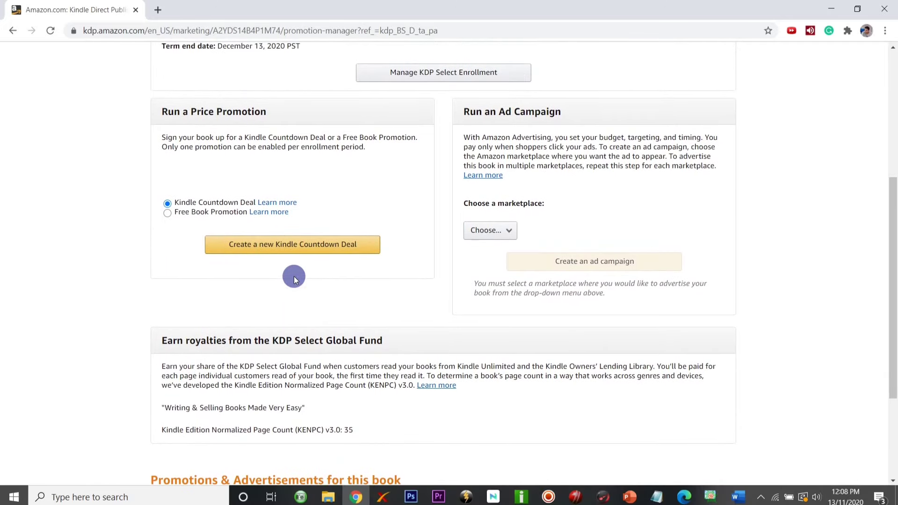
pyautogui.click(293, 245)
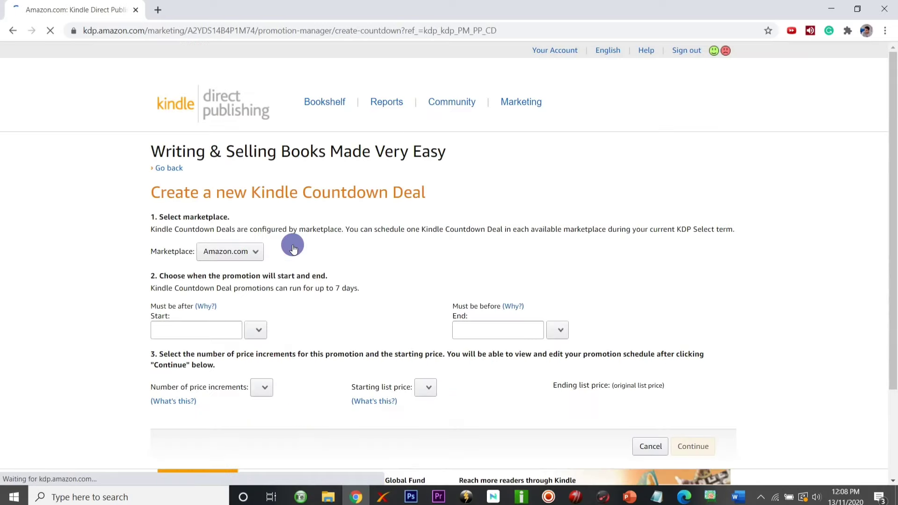
# Select Amazon.com as the Countdown Deal's marketplace and set the promotion's end date to November 21, 2020
pyautogui.scroll(-1, 293, 248)
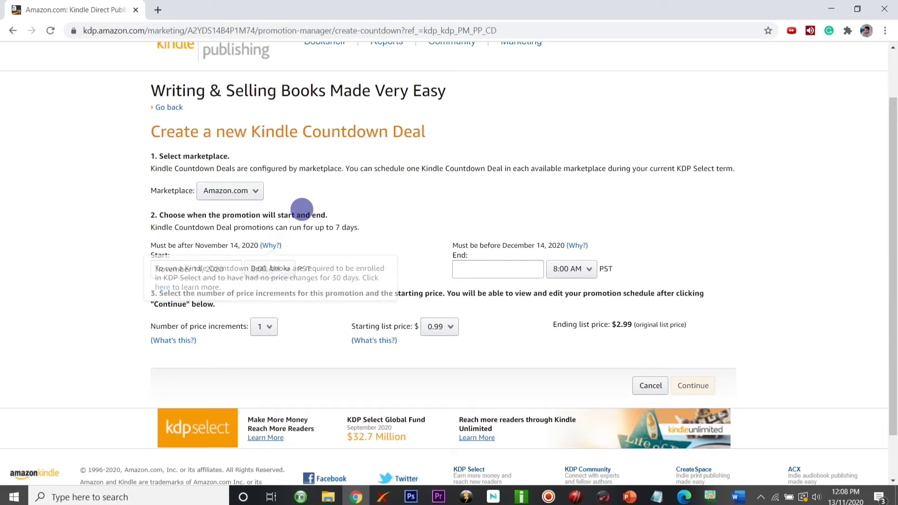
pyautogui.click(249, 193)
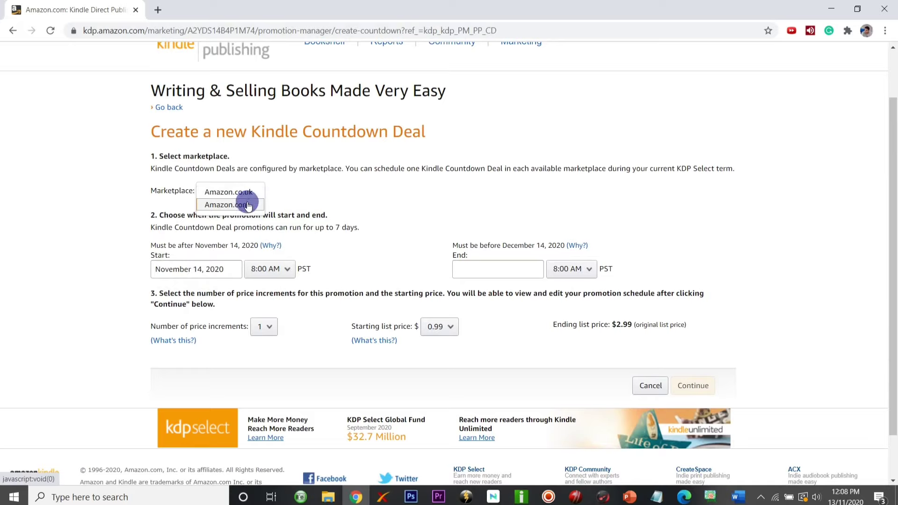
pyautogui.click(248, 205)
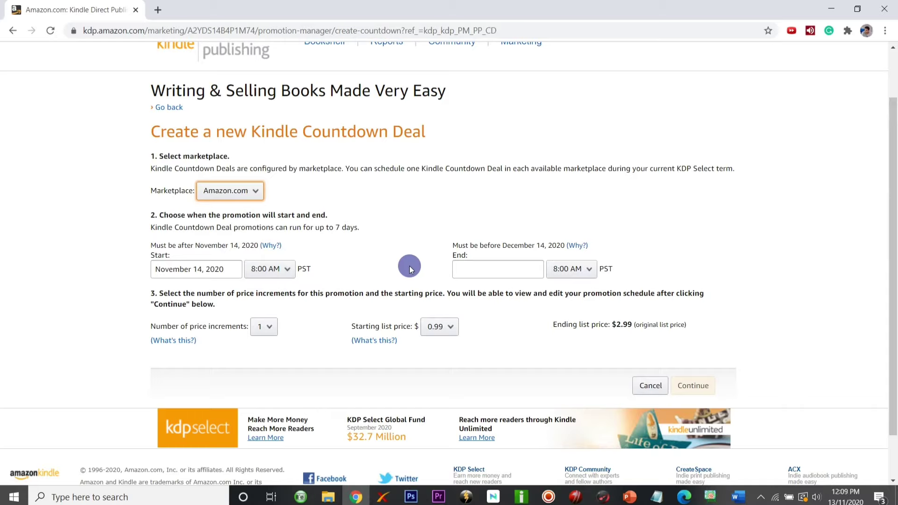
pyautogui.click(530, 273)
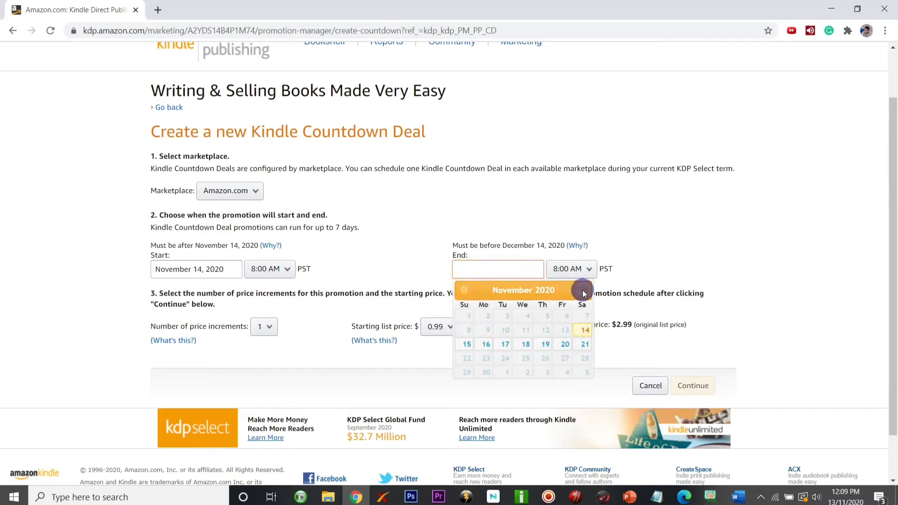
pyautogui.click(584, 295)
pyautogui.click(585, 344)
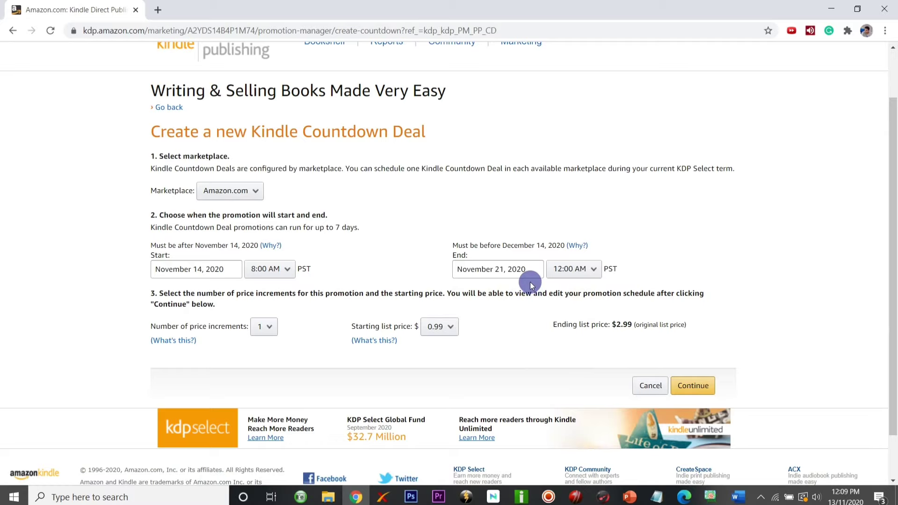
# Keep the starting list price at $0.99 with one price increment, review the promotion schedule and add the Countdown Deal
pyautogui.scroll(-1, 482, 298)
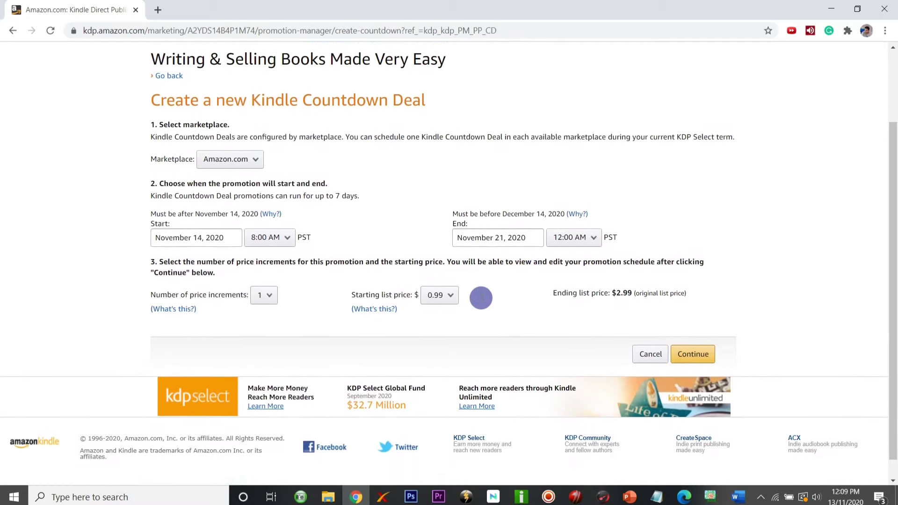
pyautogui.scroll(-1, 481, 298)
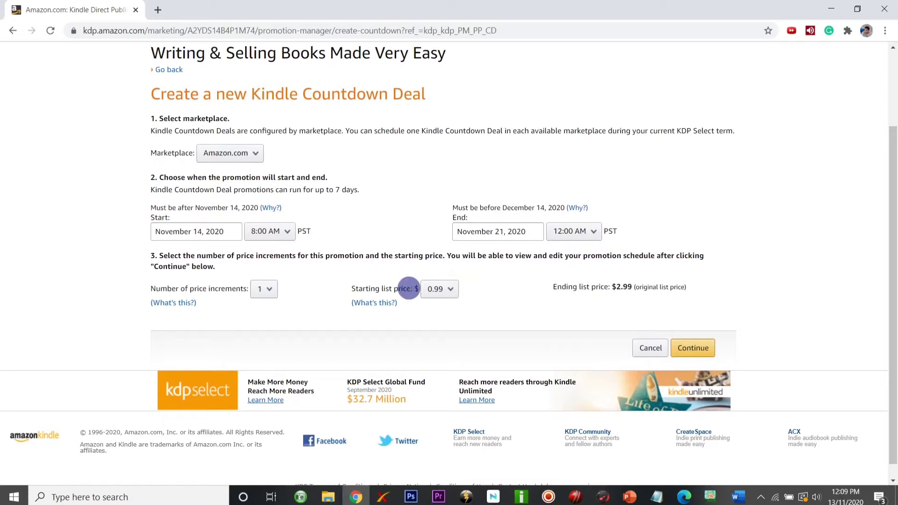
pyautogui.click(440, 293)
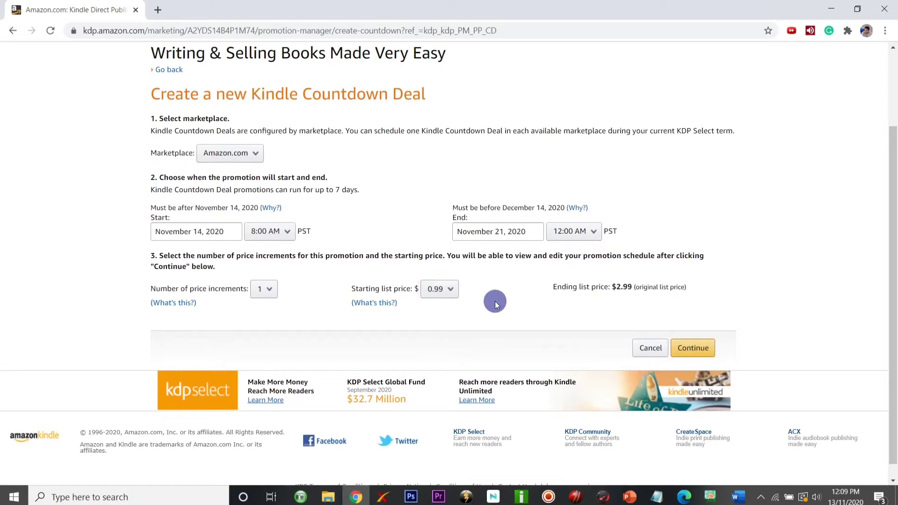
pyautogui.scroll(-1, 505, 297)
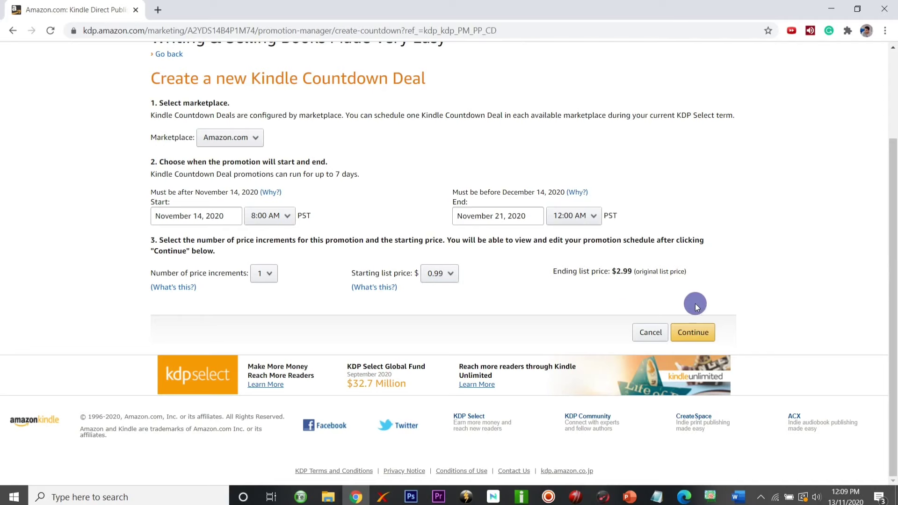
pyautogui.click(693, 333)
pyautogui.scroll(1, 520, 161)
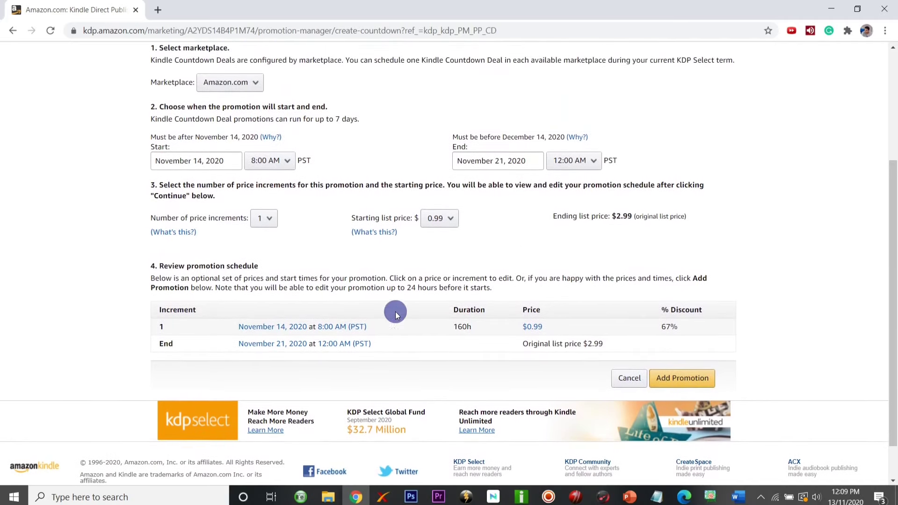
pyautogui.click(341, 343)
pyautogui.click(457, 351)
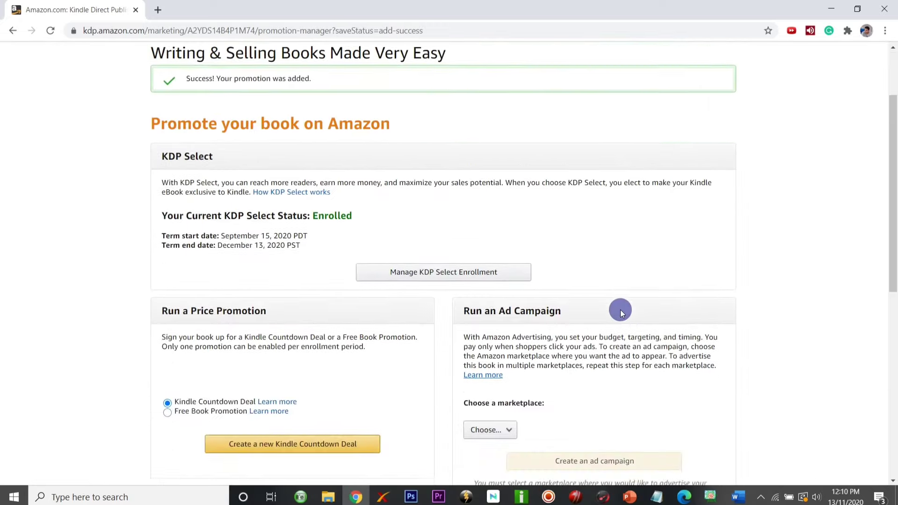
pyautogui.scroll(-4, 621, 310)
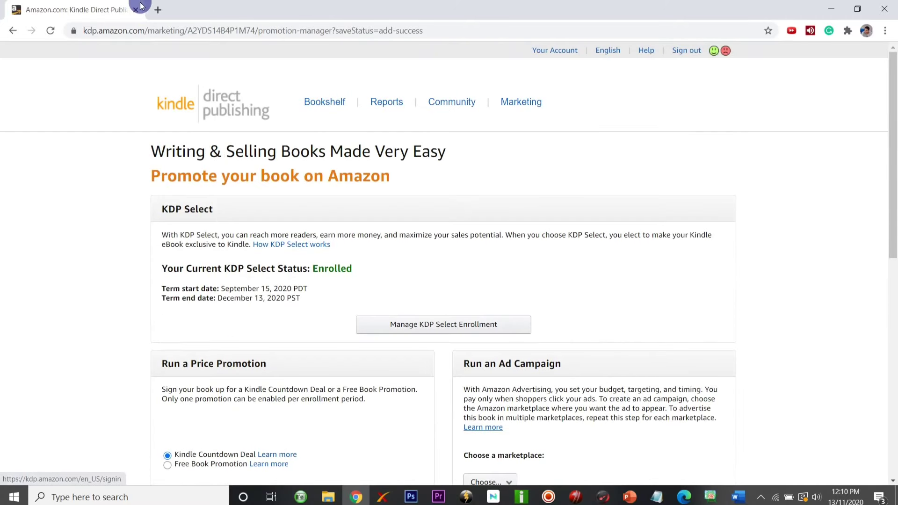
# Open the promotion page for "Export Import Marketing Made Very Easy" from the bookshelf and start a new Free Book Promotion
pyautogui.click(157, 9)
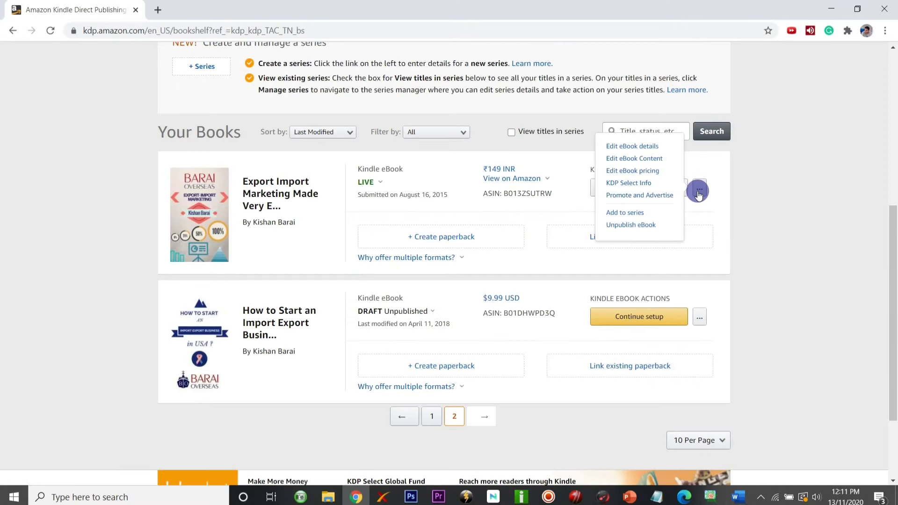
pyautogui.click(664, 194)
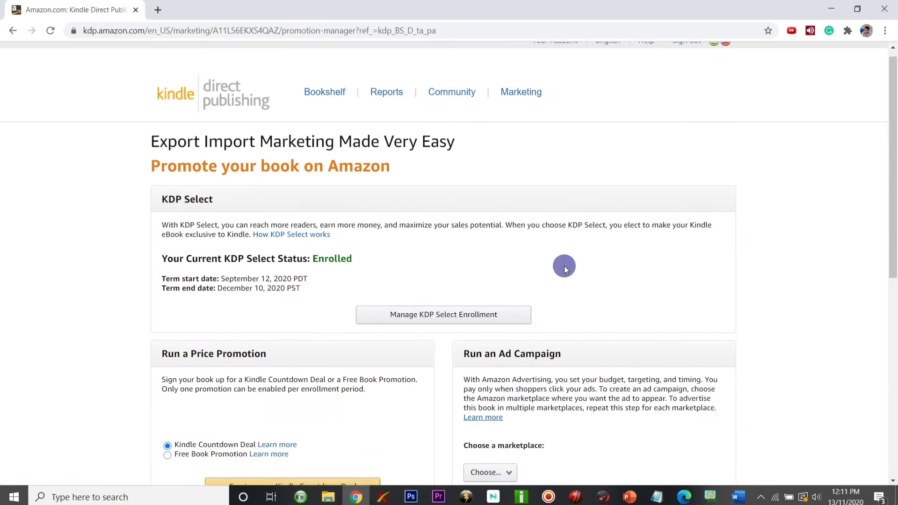
pyautogui.scroll(-5, 566, 265)
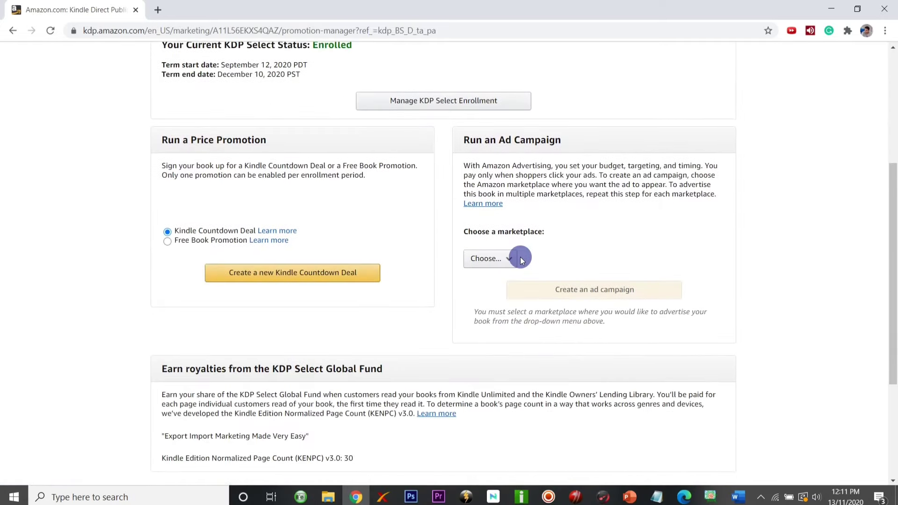
pyautogui.click(168, 242)
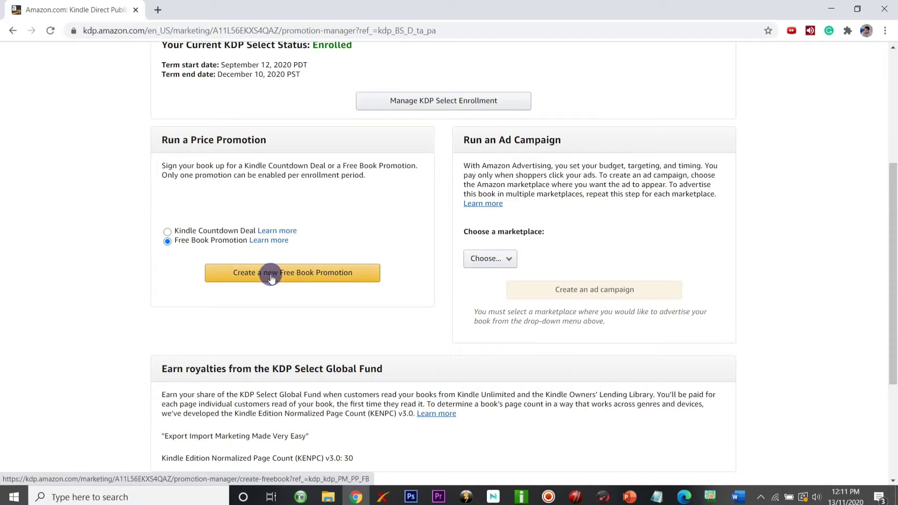
pyautogui.scroll(-1, 288, 293)
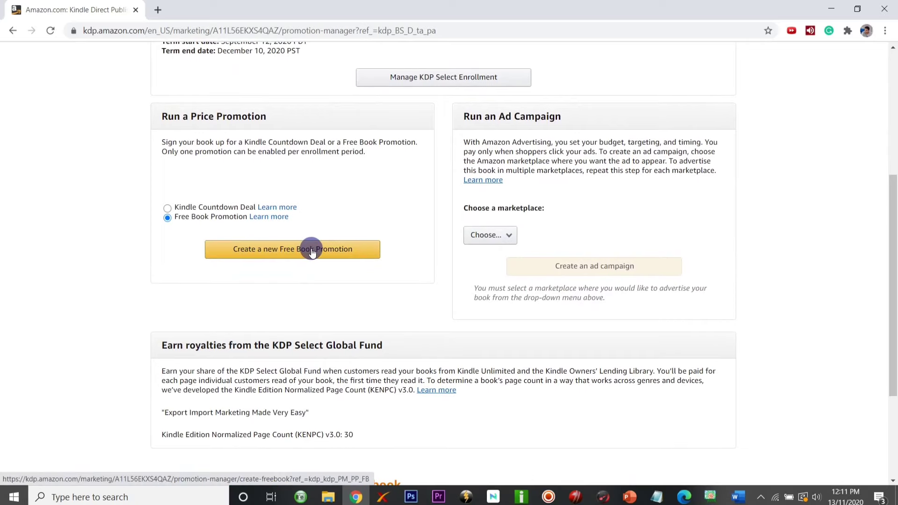
pyautogui.click(312, 251)
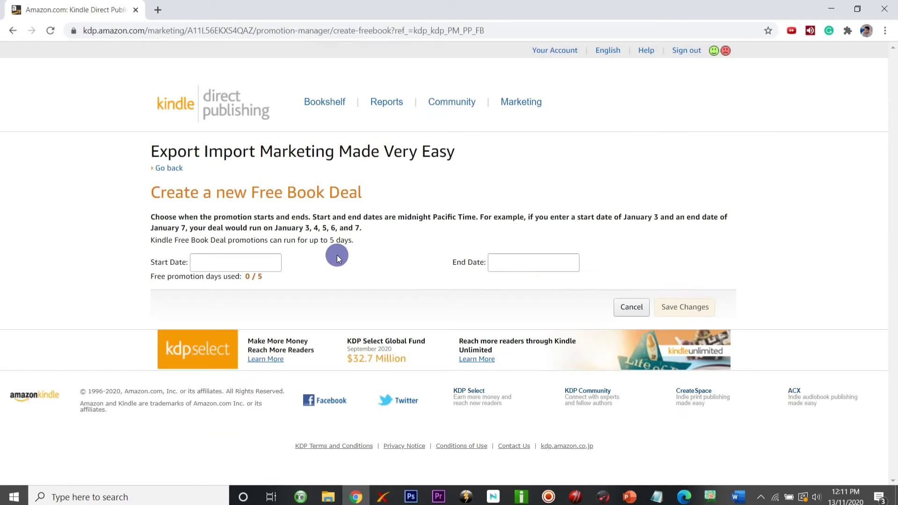
# Schedule the Free Book Deal from November 14, 2020 to November 18, 2020, save it and check its listing
pyautogui.click(208, 264)
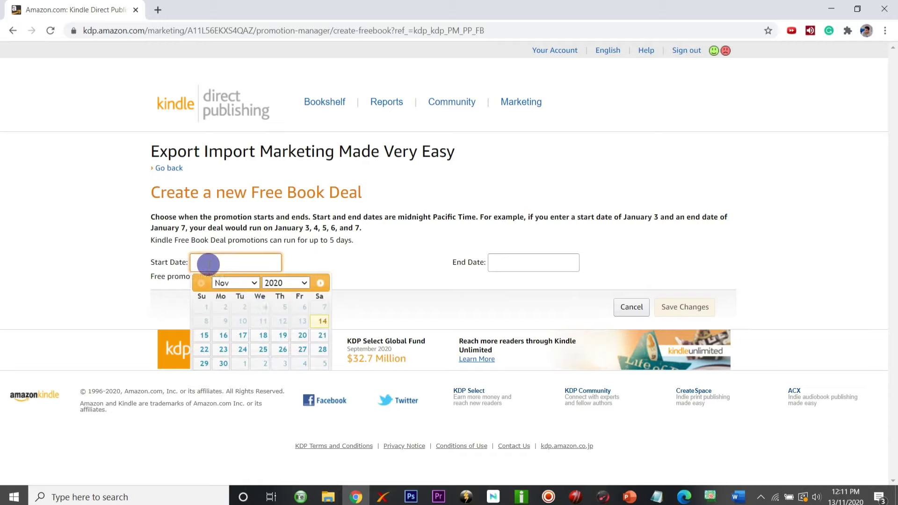
pyautogui.click(321, 321)
pyautogui.click(511, 267)
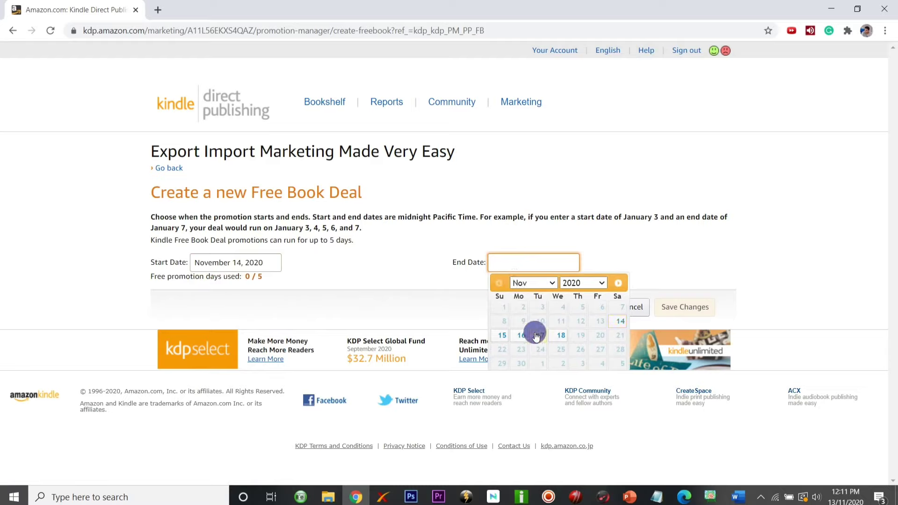
pyautogui.click(561, 335)
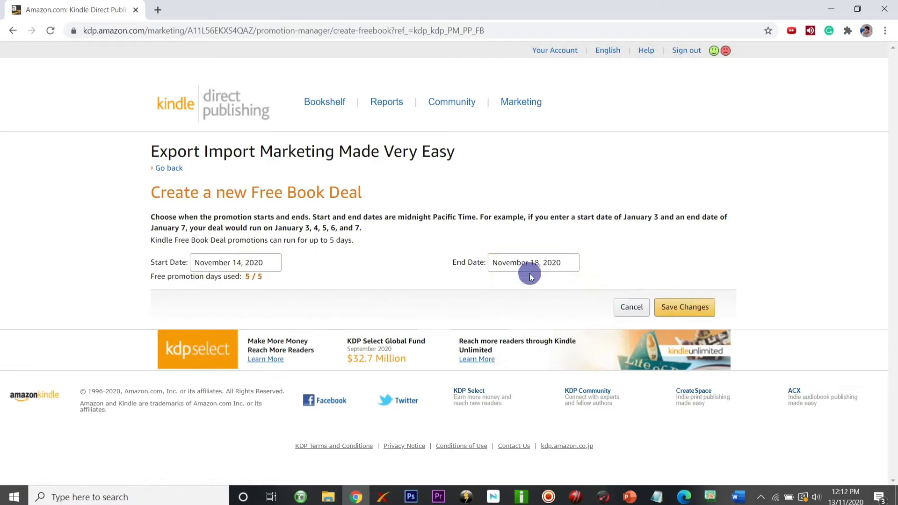
pyautogui.click(700, 308)
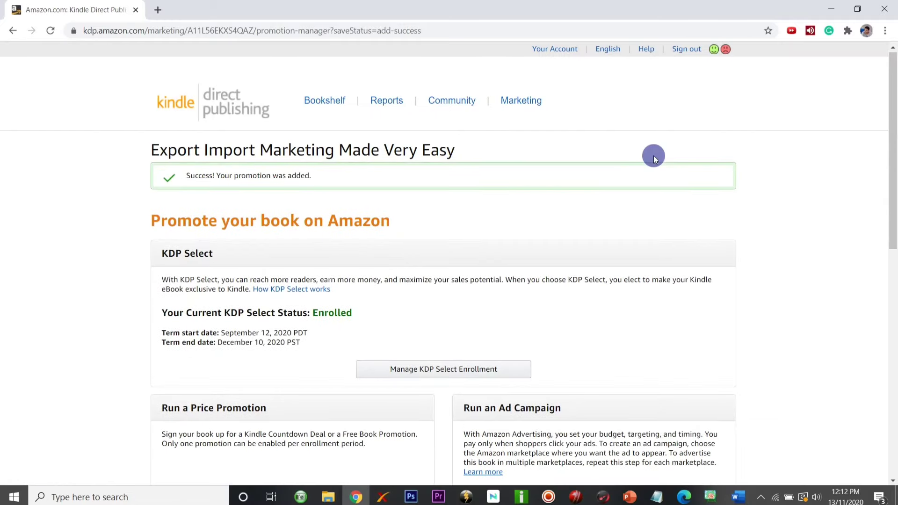
pyautogui.scroll(-10, 654, 158)
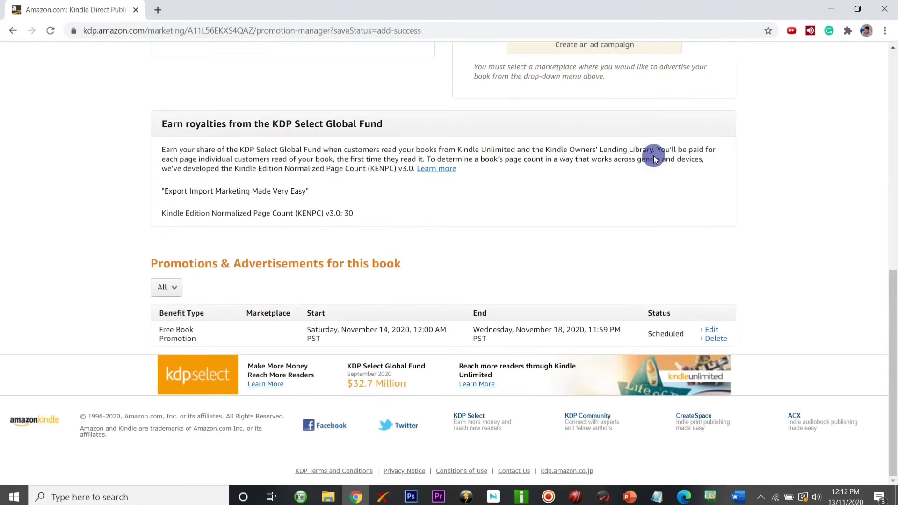
# Choose Amazon.com as the marketplace for the book's ad campaign and review the ad campaign description
pyautogui.scroll(4, 654, 158)
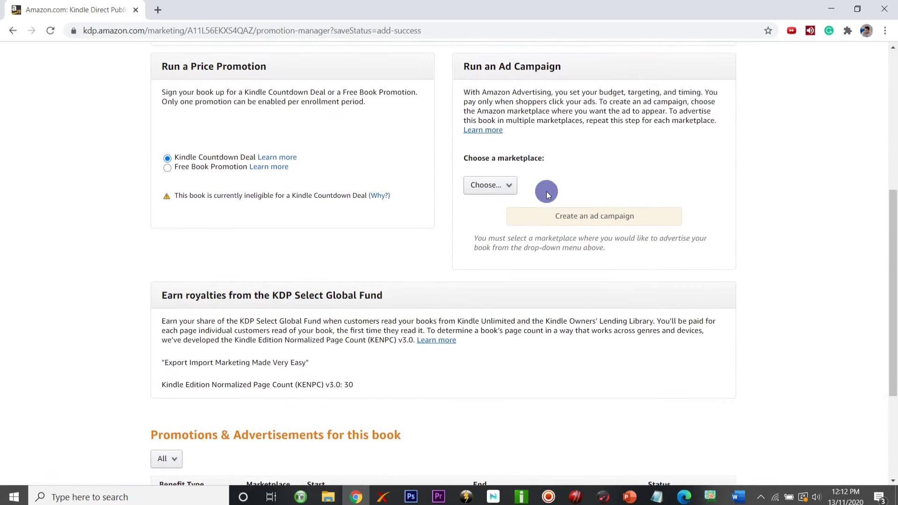
pyautogui.click(491, 192)
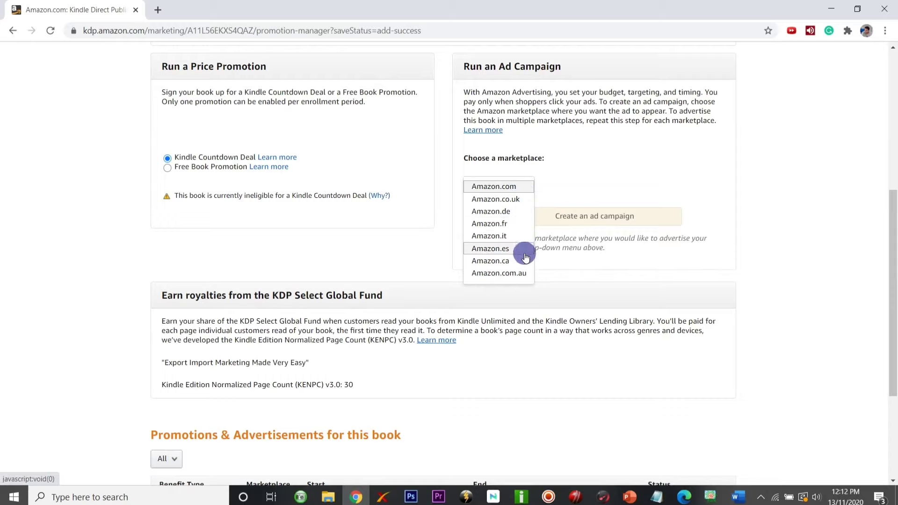
pyautogui.click(523, 190)
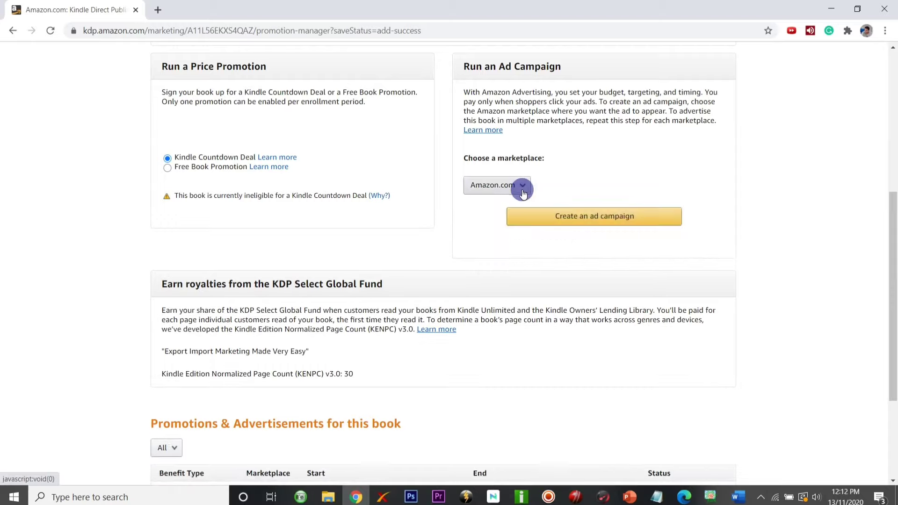
pyautogui.scroll(3, 562, 183)
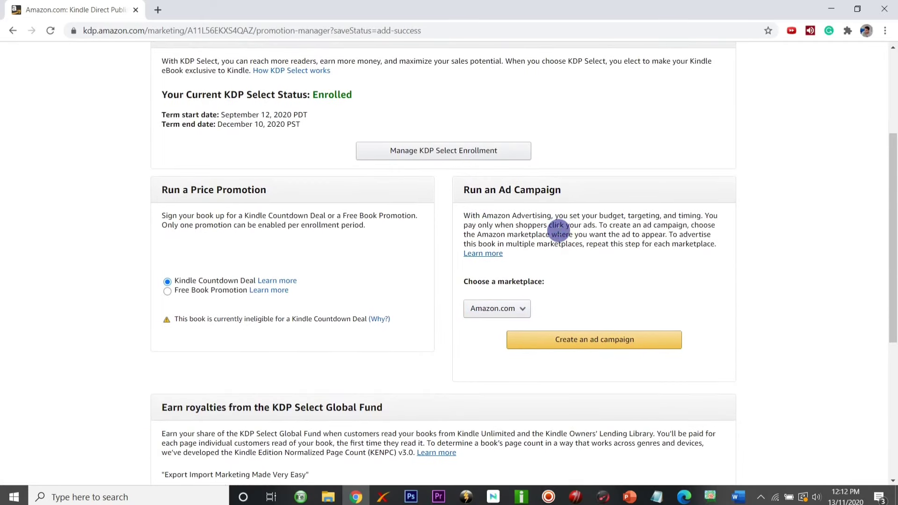
pyautogui.doubleClick(560, 234)
pyautogui.tripleClick(560, 234)
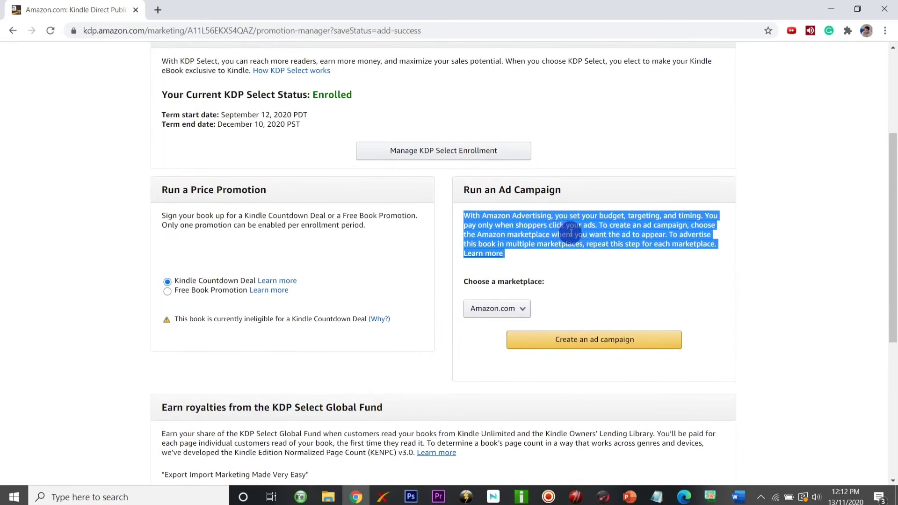
pyautogui.click(560, 234)
pyautogui.scroll(2, 571, 233)
pyautogui.scroll(2, 571, 233)
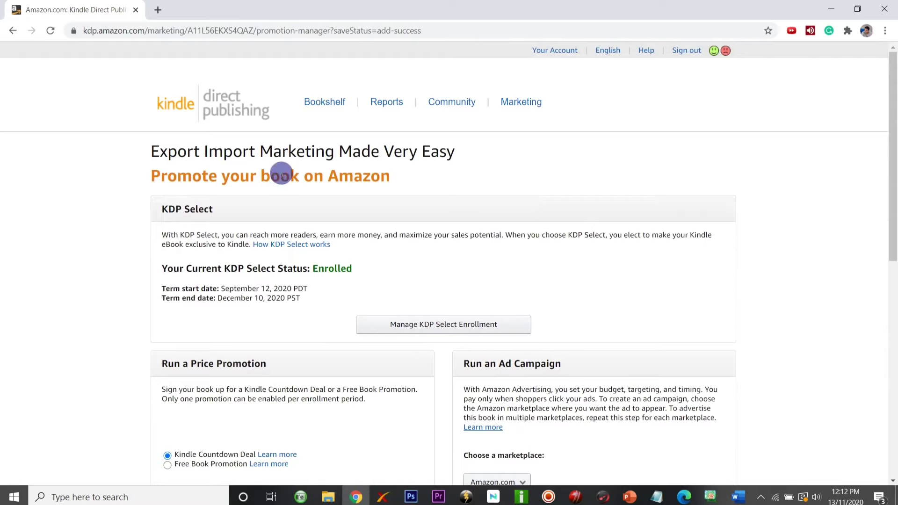
pyautogui.scroll(-6, 210, 238)
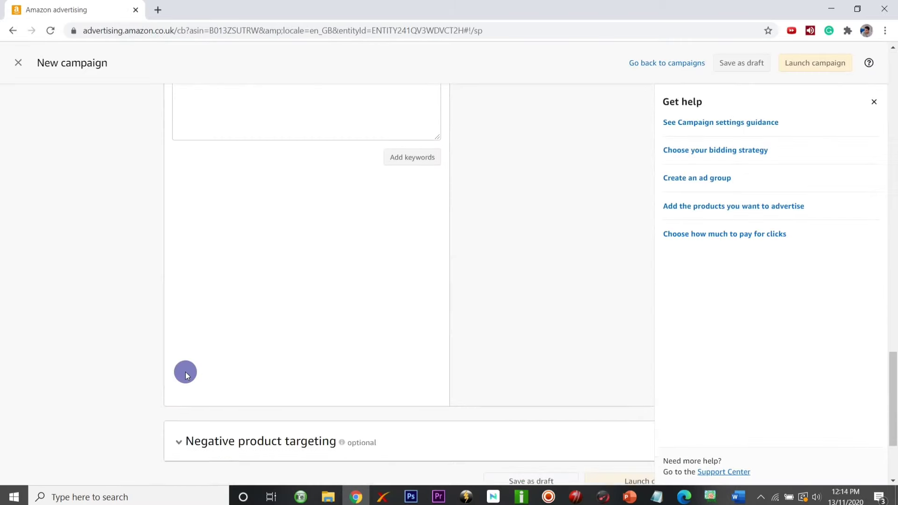
# Examine the optional negative product targeting section of the new ad campaign and its explanation, leaving the section collapsed
pyautogui.scroll(-1, 185, 371)
pyautogui.click(186, 399)
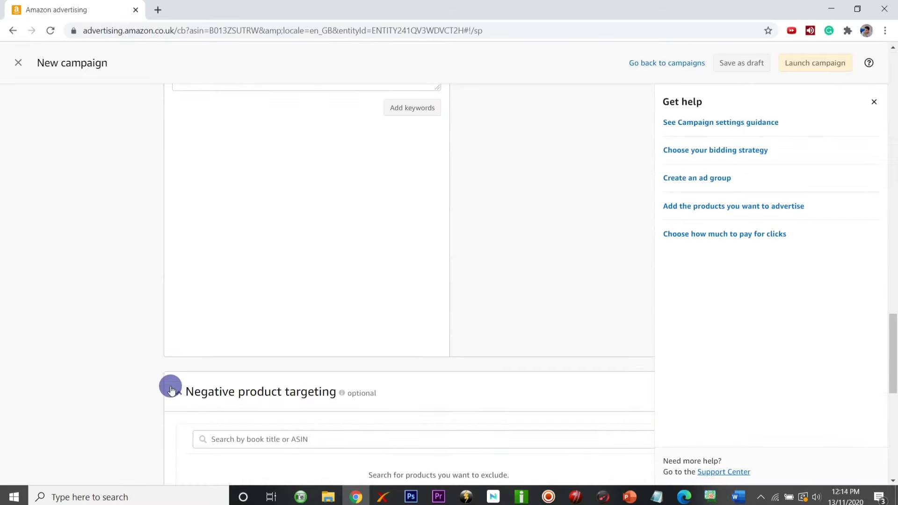
pyautogui.scroll(-2, 154, 375)
pyautogui.scroll(2, 155, 375)
pyautogui.click(166, 376)
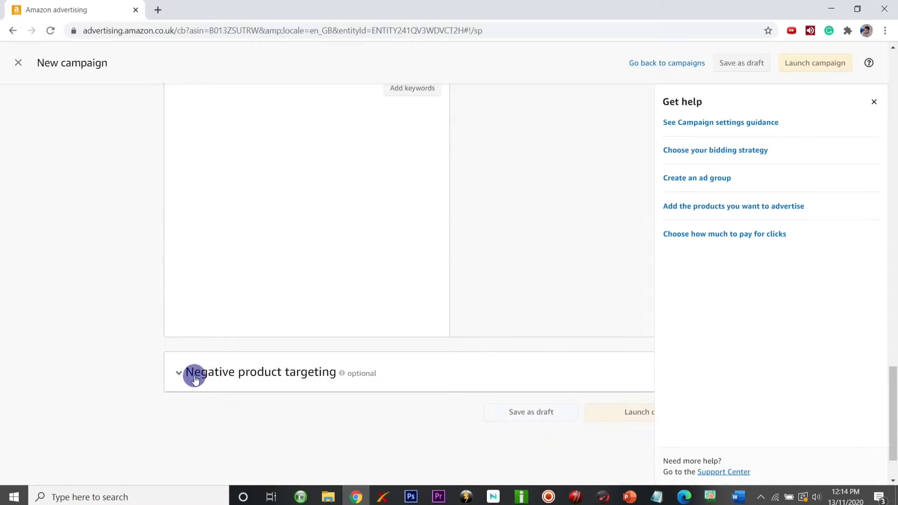
pyautogui.click(255, 378)
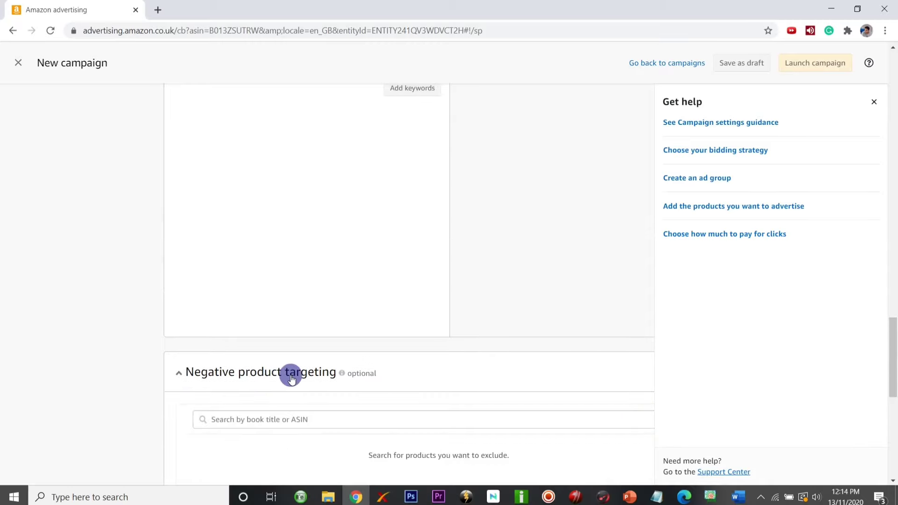
pyautogui.moveTo(342, 373)
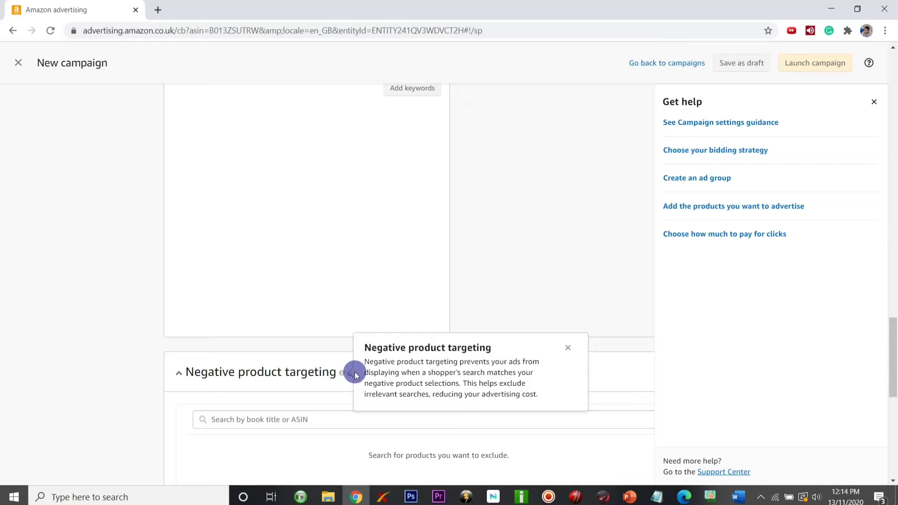
pyautogui.click(331, 373)
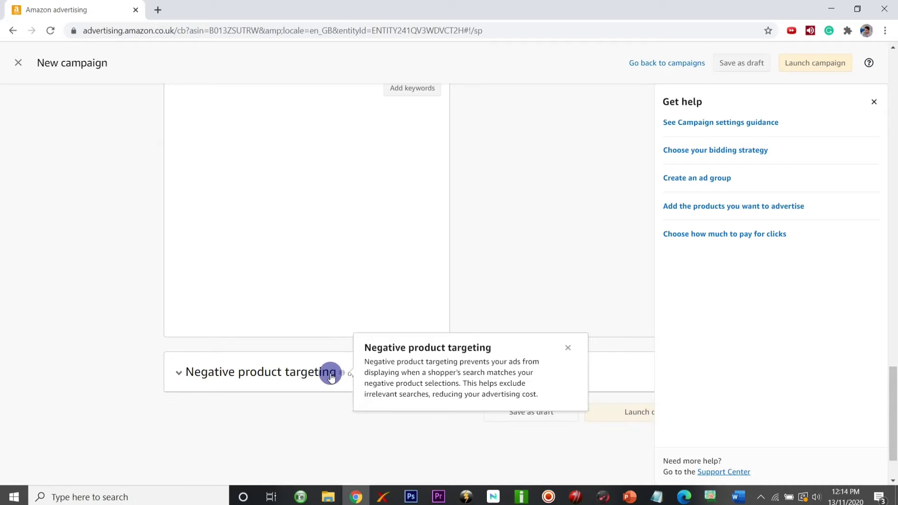
# Read the help topic on creating an ad group for the new campaign and close the help
pyautogui.scroll(5, 592, 285)
pyautogui.scroll(5, 591, 285)
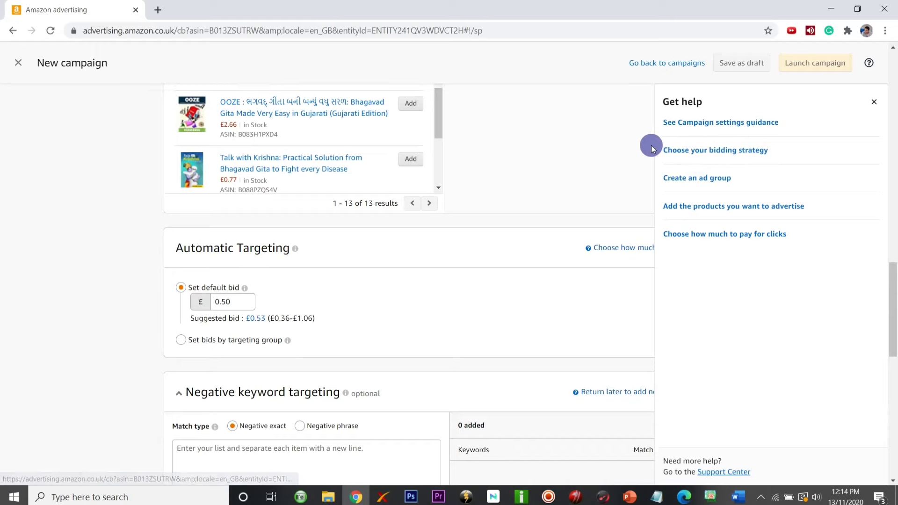
pyautogui.scroll(4, 652, 145)
pyautogui.scroll(1, 651, 149)
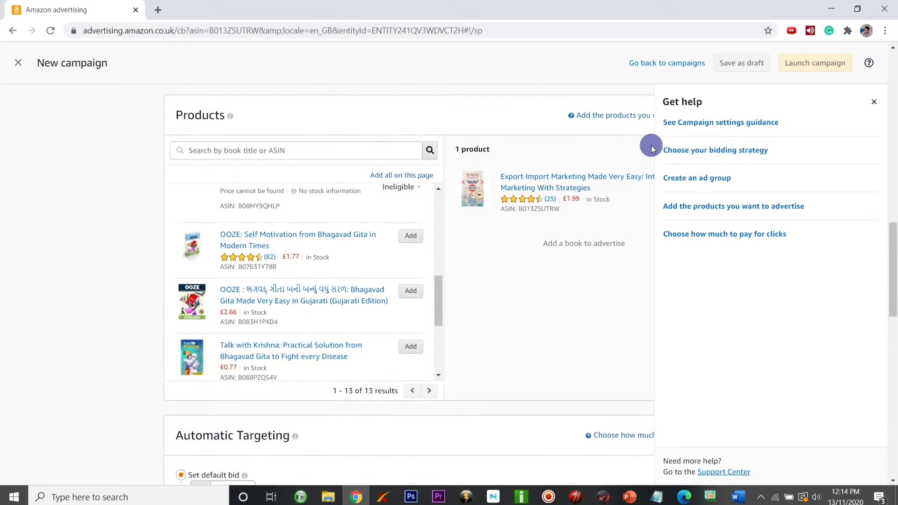
pyautogui.click(684, 182)
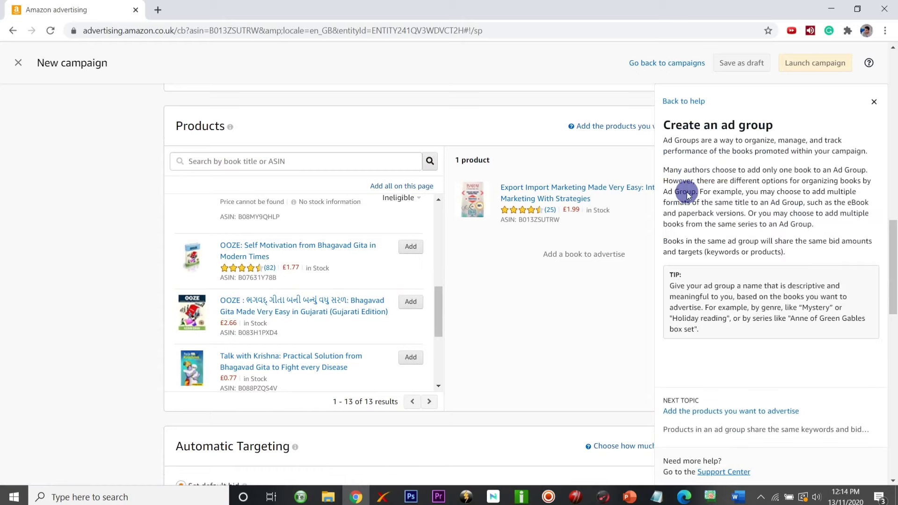
pyautogui.click(879, 107)
# Review the new campaign's settings and payment method notice, and leave the form for the campaign type selection
pyautogui.scroll(5, 774, 157)
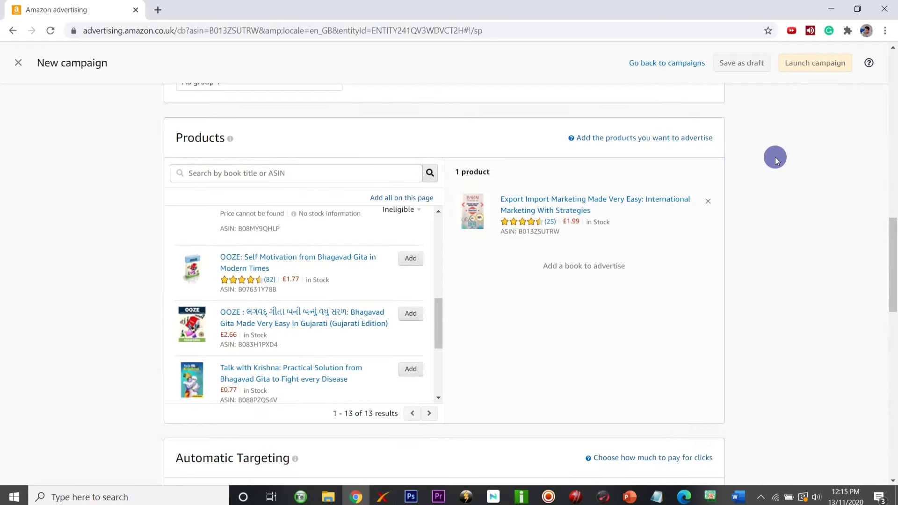
pyautogui.scroll(15, 775, 159)
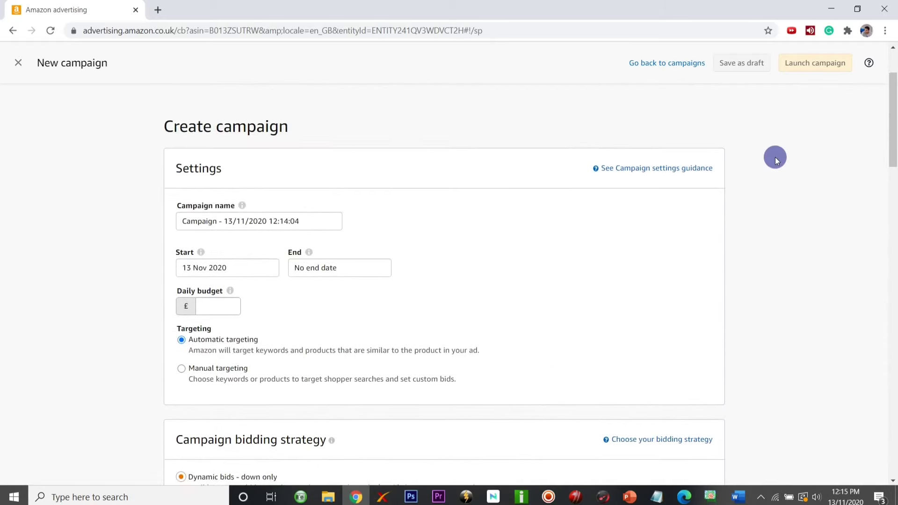
pyautogui.scroll(1, 775, 160)
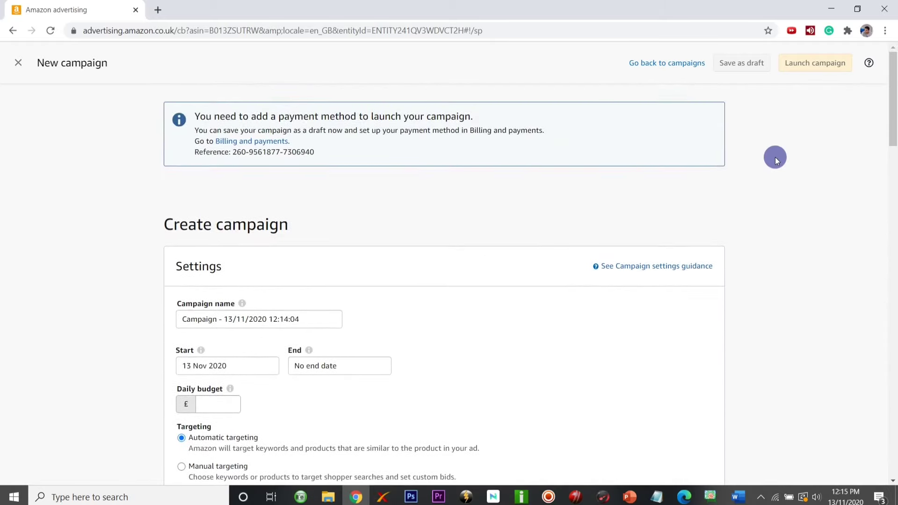
pyautogui.scroll(-20, 775, 159)
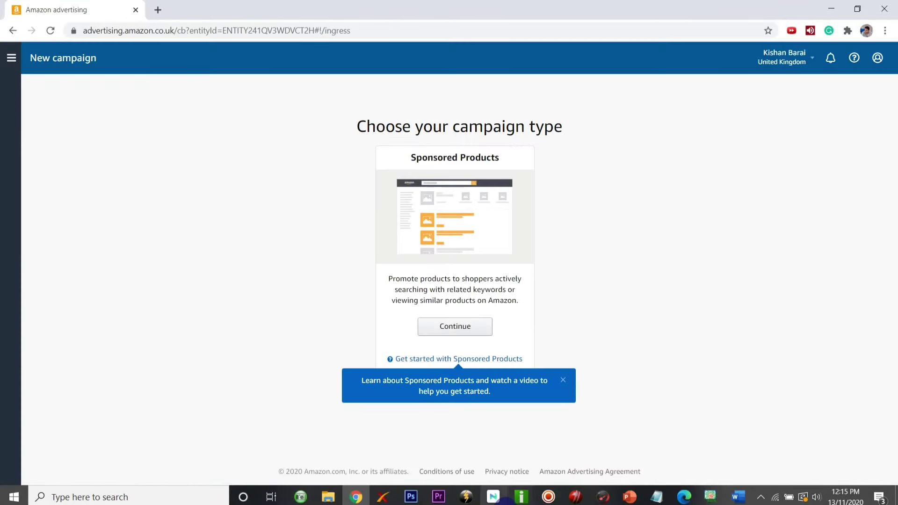
pyautogui.click(545, 501)
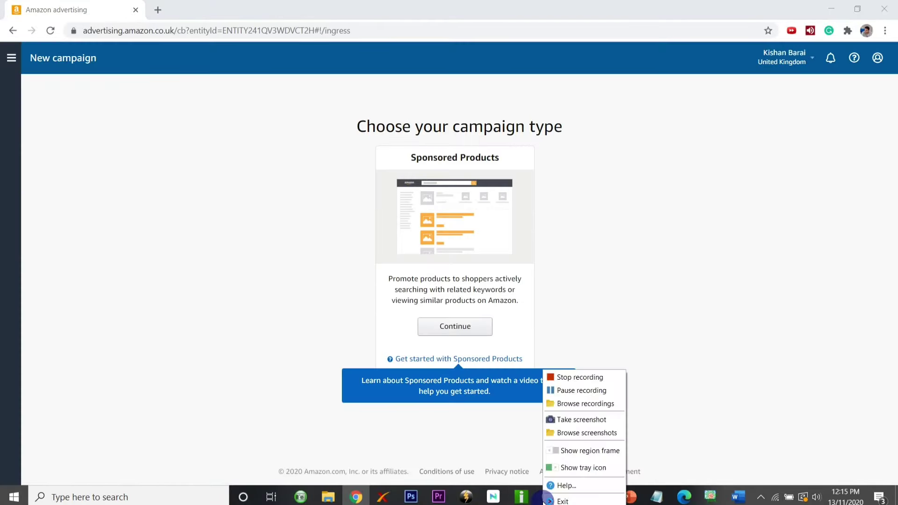